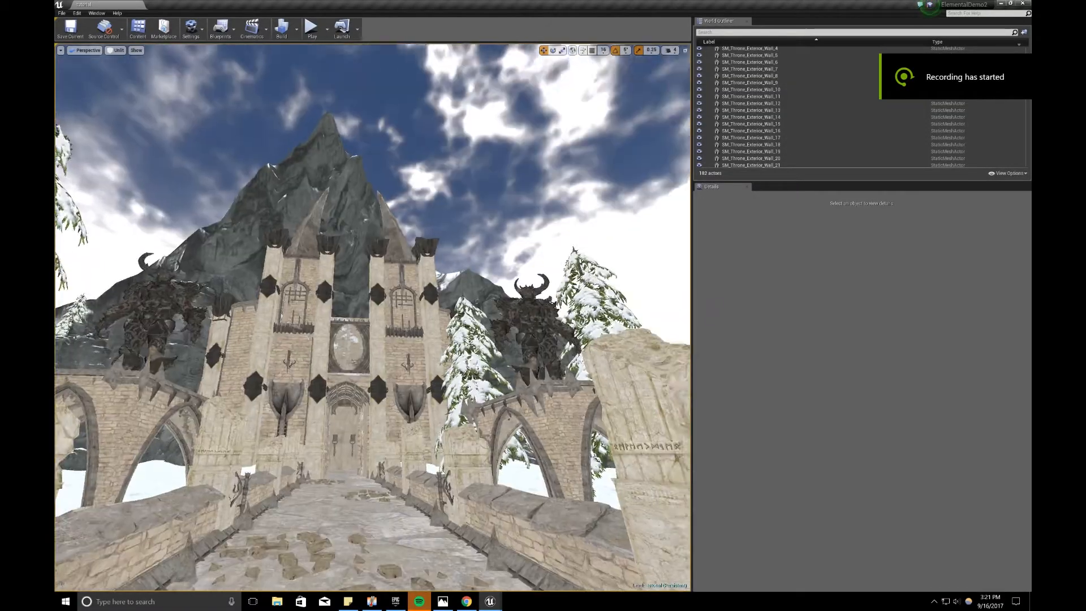
# Step: Compare the castle scene with the fantasy gate concept art in the Photos app, and return to the level
pyautogui.moveTo(372, 317); pyautogui.dragTo(339, 378, button='right')
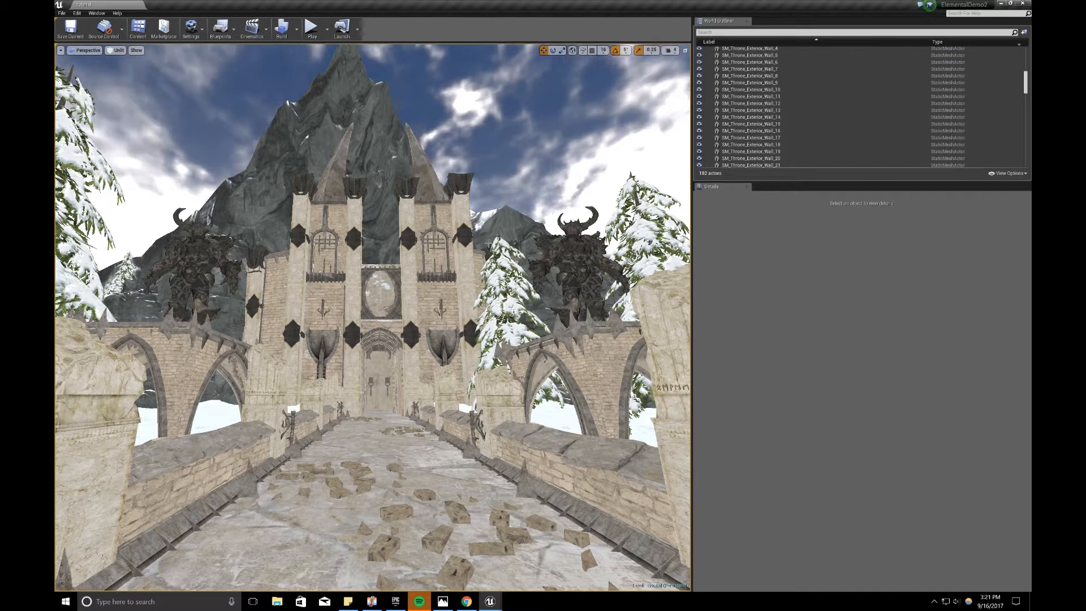
pyautogui.click(442, 603)
pyautogui.moveTo(717, 154); pyautogui.dragTo(858, 155)
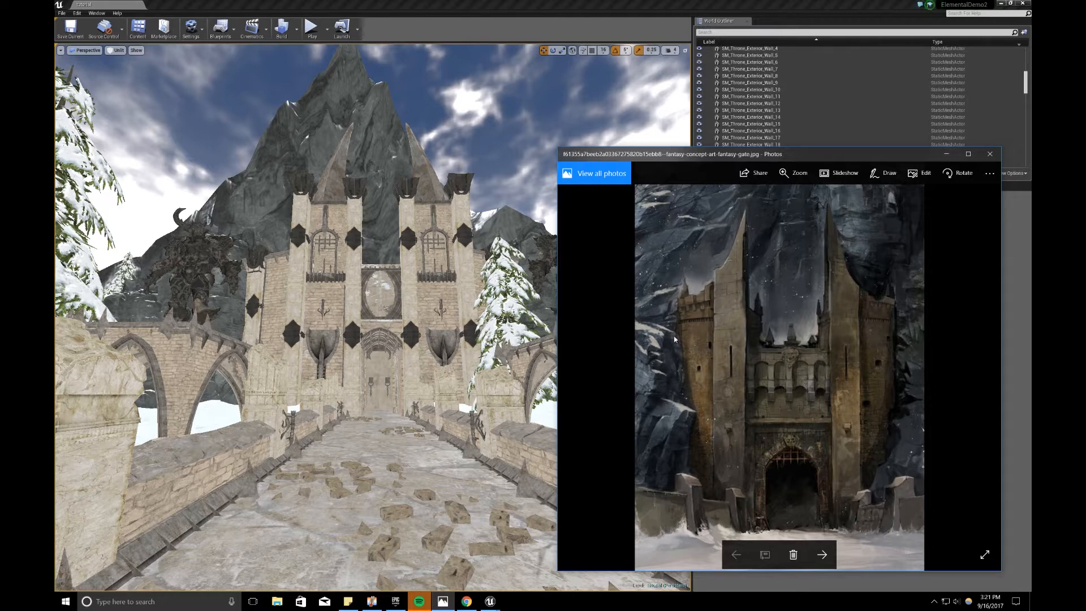
pyautogui.click(950, 155)
# Step: Delete the two flat stone floor slabs covering the walled passage behind the castle
pyautogui.moveTo(509, 283); pyautogui.dragTo(445, 290, button='right')
pyautogui.press('w')
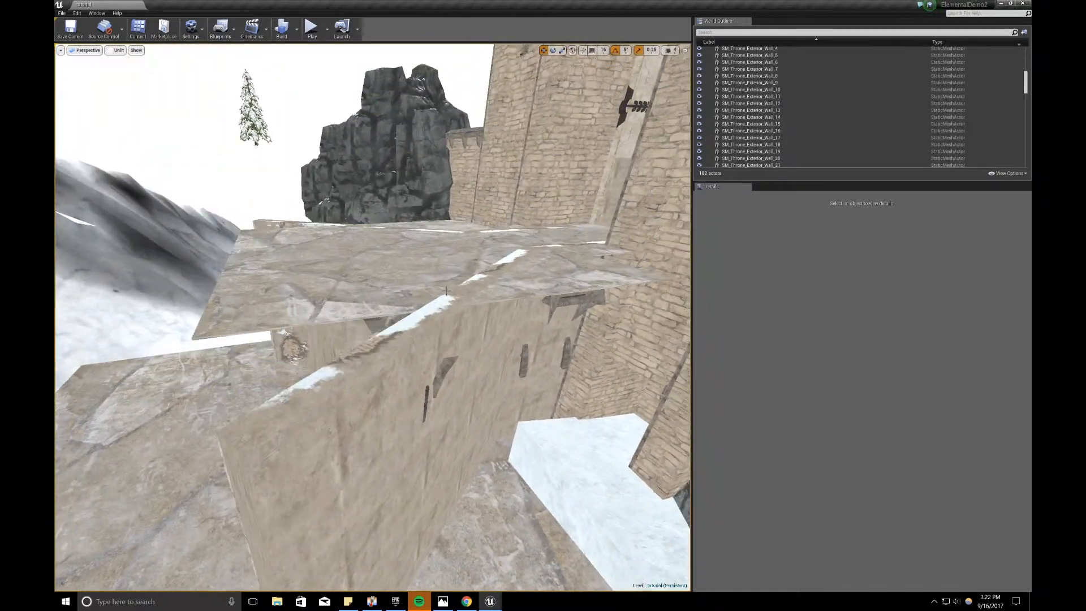
pyautogui.click(446, 290)
pyautogui.press('Delete')
pyautogui.moveTo(583, 211); pyautogui.dragTo(633, 195, button='right')
pyautogui.click(518, 251)
pyautogui.press('Delete')
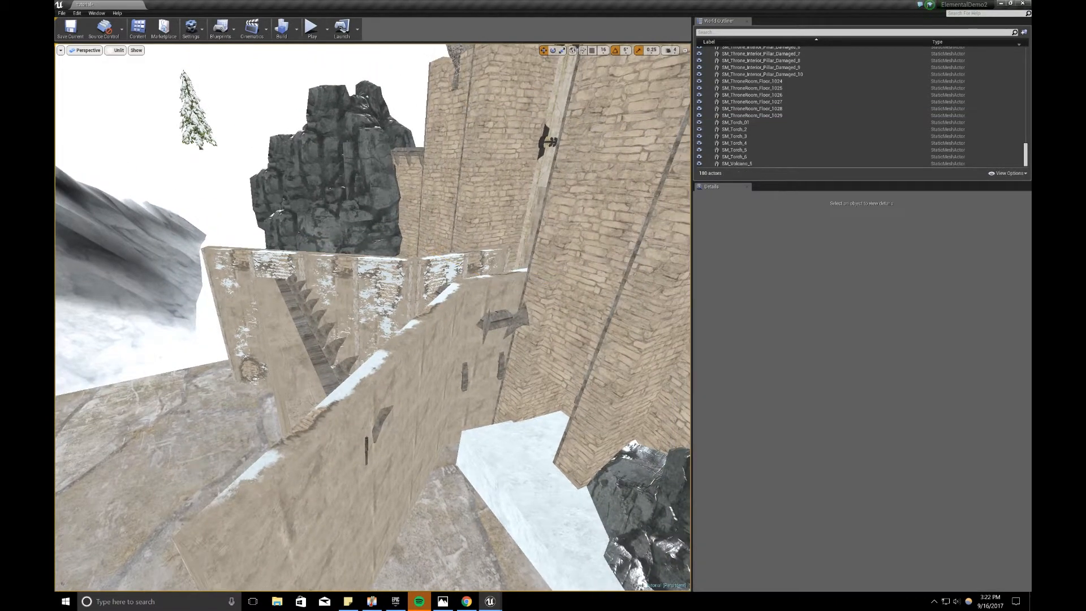
# Step: Delete the surplus wall sections behind the castle, leaving the pair that runs along one side of the passage
pyautogui.click(424, 362)
pyautogui.press('Delete')
pyautogui.click(314, 491)
pyautogui.press('Delete')
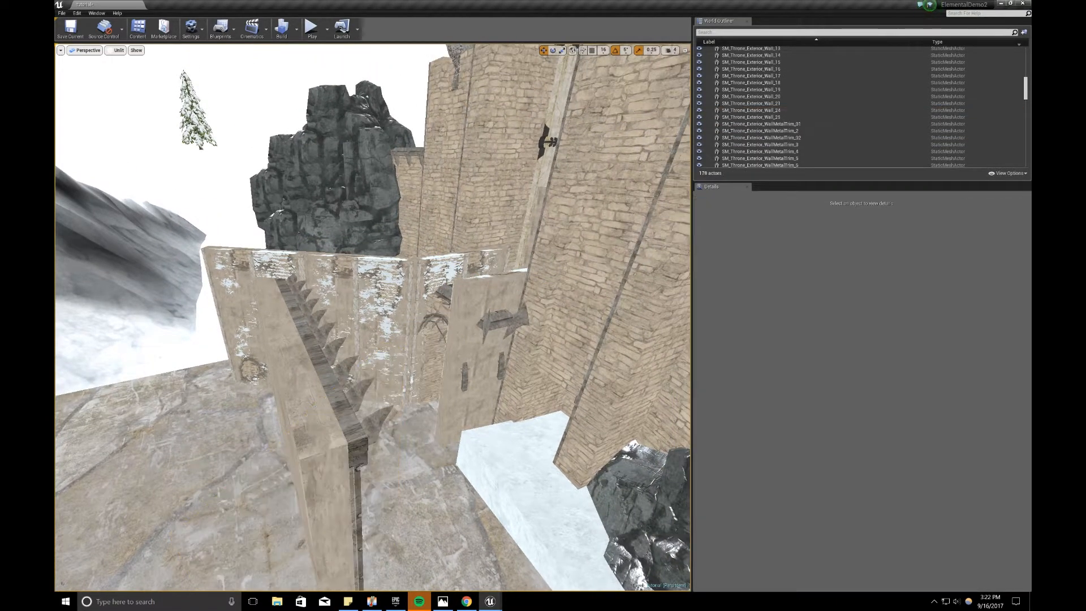
pyautogui.click(416, 352)
pyautogui.keyDown('ctrl'); pyautogui.click(415, 266); pyautogui.keyUp('ctrl')
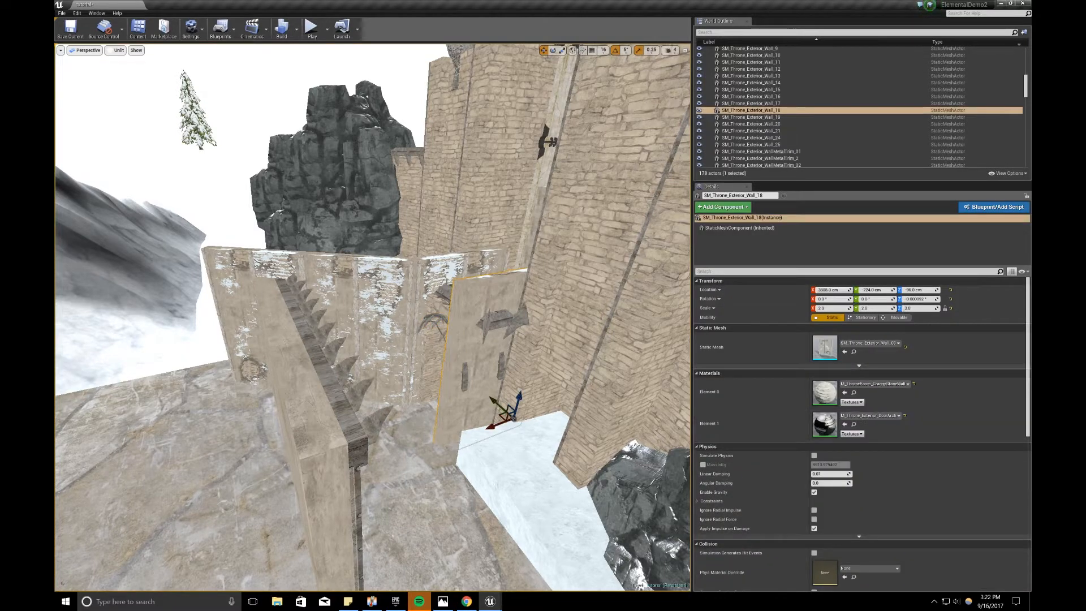
pyautogui.press('Delete')
pyautogui.click(442, 328)
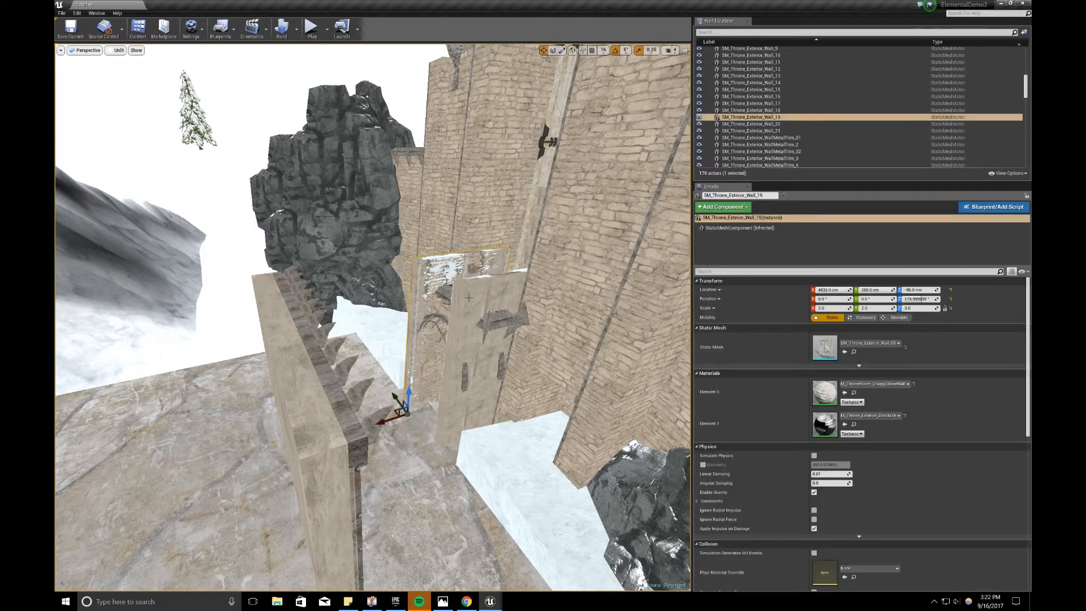
pyautogui.press('Delete')
# Step: Duplicate the remaining wall sections of the rear passage and move the copies across toward its other side
pyautogui.click(487, 368)
pyautogui.moveTo(372, 317); pyautogui.dragTo(588, 331, button='right')
pyautogui.moveTo(302, 405); pyautogui.dragTo(359, 450, button='right')
pyautogui.moveTo(229, 412); pyautogui.dragTo(439, 399)
pyautogui.press('e')
pyautogui.keyDown('ctrl'); pyautogui.click(314, 208); pyautogui.keyUp('ctrl')
pyautogui.moveTo(314, 208); pyautogui.dragTo(393, 228, button='right')
pyautogui.press('r')
pyautogui.moveTo(368, 350); pyautogui.dragTo(375, 318)
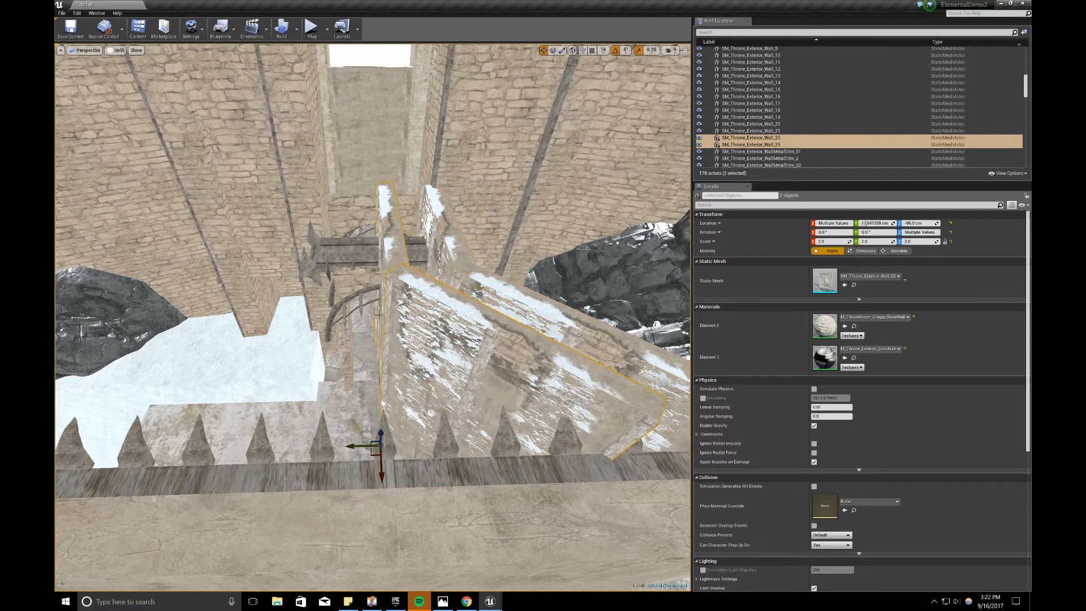
# Step: Mirror the two copied wall sections on Y and shift them sideways to form the passage's opposite side
pyautogui.rightClick(387, 310)
pyautogui.moveTo(448, 537)
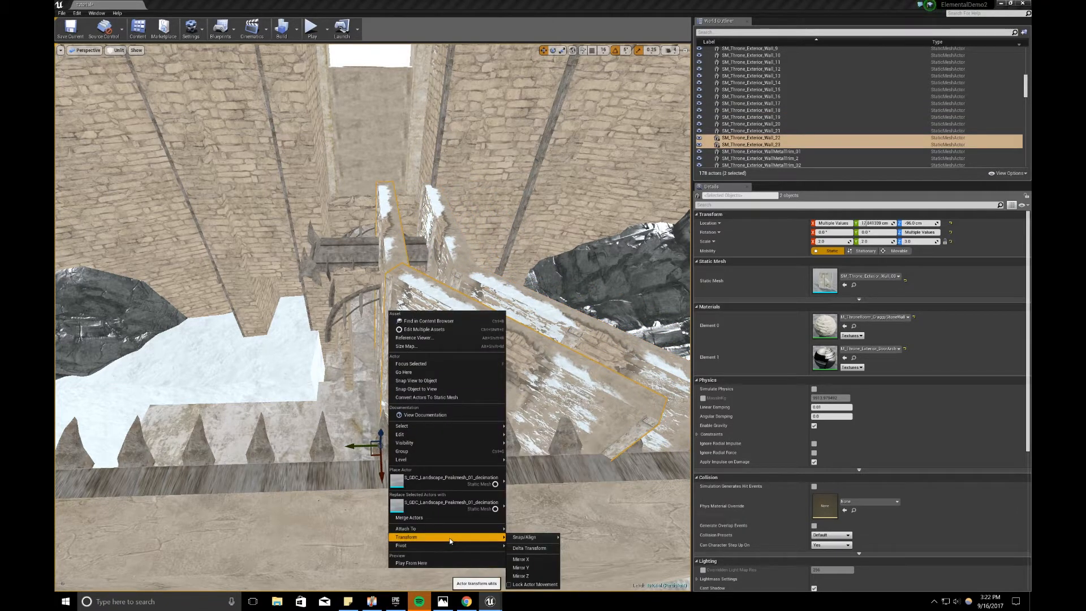
pyautogui.click(525, 569)
pyautogui.moveTo(357, 445); pyautogui.dragTo(305, 440)
# Step: Duplicate the wall panel above the castle's rear opening, bring the copy over the passage and rotate it 90 degrees to lie flat
pyautogui.moveTo(305, 440); pyautogui.dragTo(232, 362, button='right')
pyautogui.moveTo(444, 286); pyautogui.dragTo(407, 321, button='right')
pyautogui.click(443, 286)
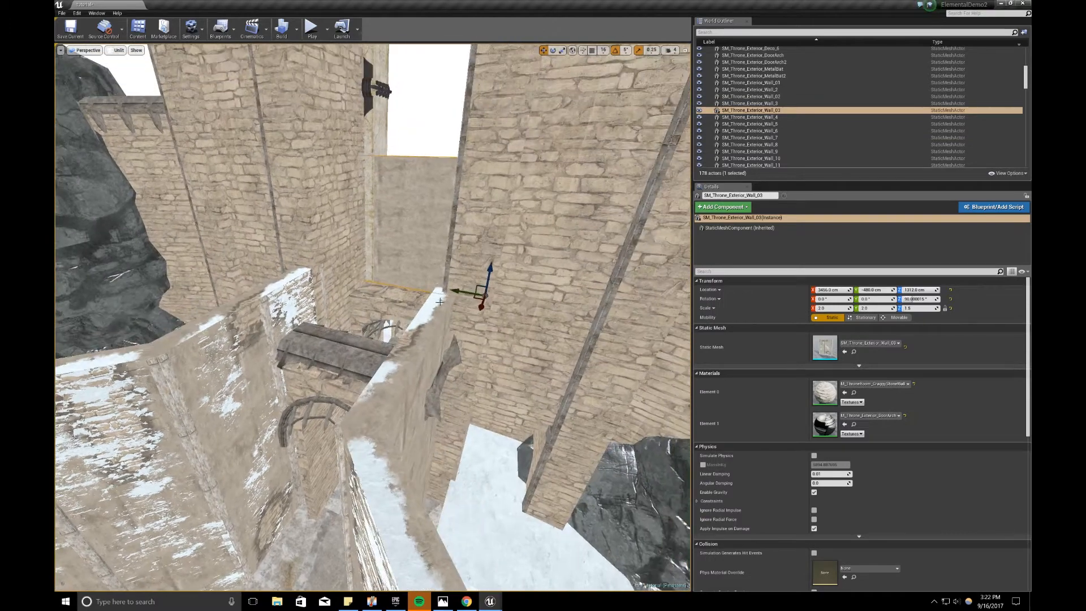
pyautogui.keyDown('alt'); pyautogui.moveTo(481, 309); pyautogui.dragTo(374, 580); pyautogui.keyUp('alt')
pyautogui.moveTo(373, 580); pyautogui.dragTo(260, 529, button='right')
pyautogui.press('e')
pyautogui.moveTo(368, 393); pyautogui.dragTo(317, 392)
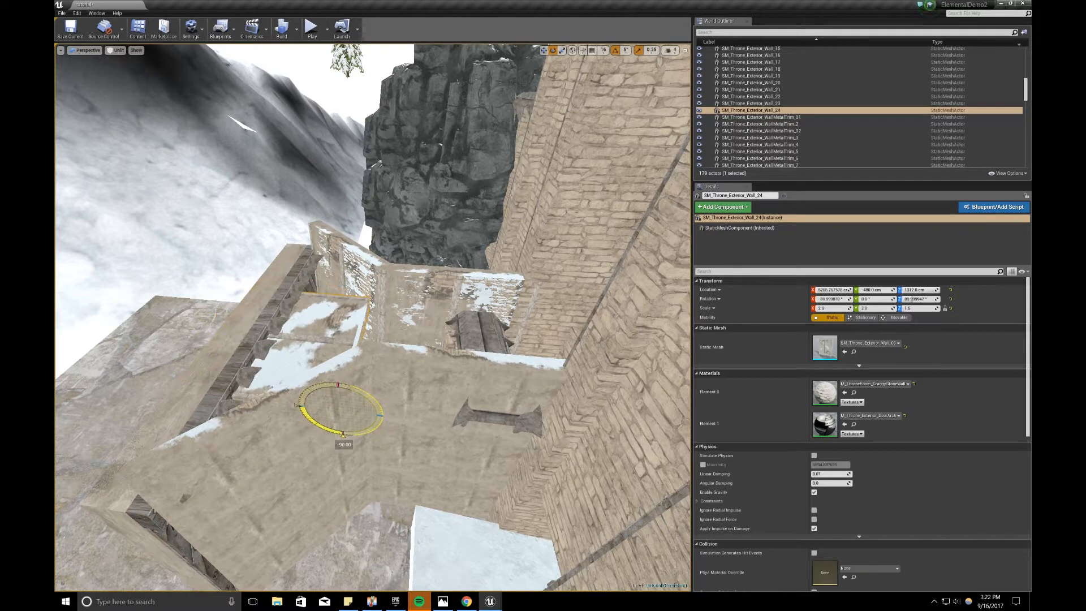
pyautogui.moveTo(338, 369); pyautogui.dragTo(552, 391)
# Step: Scale the flat wall panel to 4.0 on X and 3.25 on Z so it roofs the passage between the walls
pyautogui.press('r')
pyautogui.moveTo(551, 391); pyautogui.dragTo(679, 391, button='right')
pyautogui.moveTo(372, 317); pyautogui.dragTo(362, 319, button='right')
pyautogui.moveTo(355, 291); pyautogui.dragTo(306, 305)
pyautogui.moveTo(355, 290); pyautogui.dragTo(436, 271, button='right')
pyautogui.moveTo(429, 278); pyautogui.dragTo(485, 282)
pyautogui.press('w')
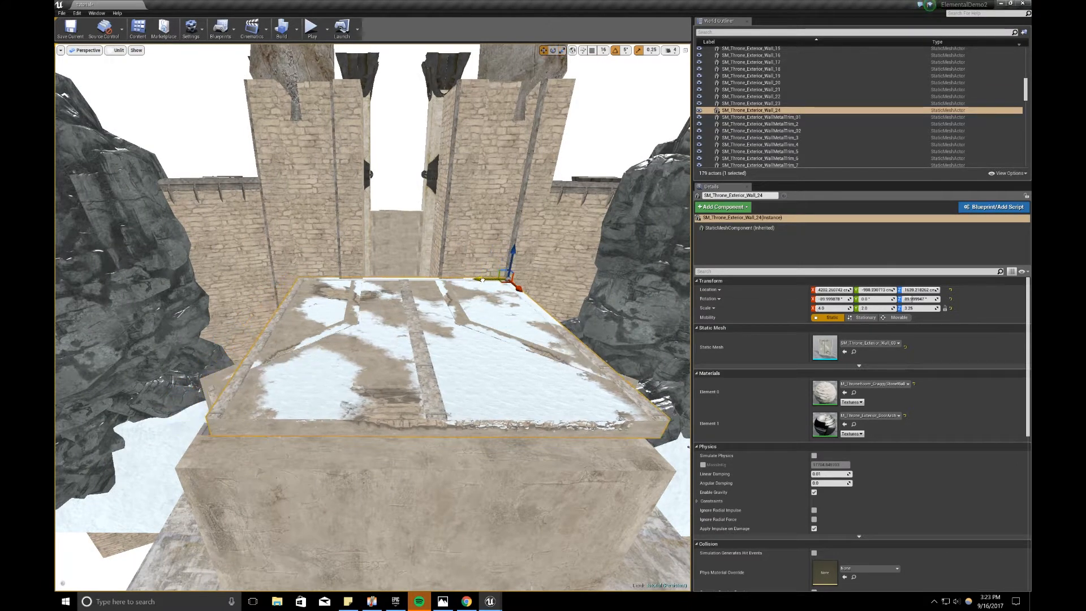
# Step: Widen the roof panel to 4.5 on X, centre it over the passage and lower it onto the walls
pyautogui.moveTo(485, 281); pyautogui.dragTo(548, 283, button='right')
pyautogui.moveTo(346, 247); pyautogui.dragTo(367, 249)
pyautogui.moveTo(368, 249); pyautogui.dragTo(187, 240, button='right')
pyautogui.press('r')
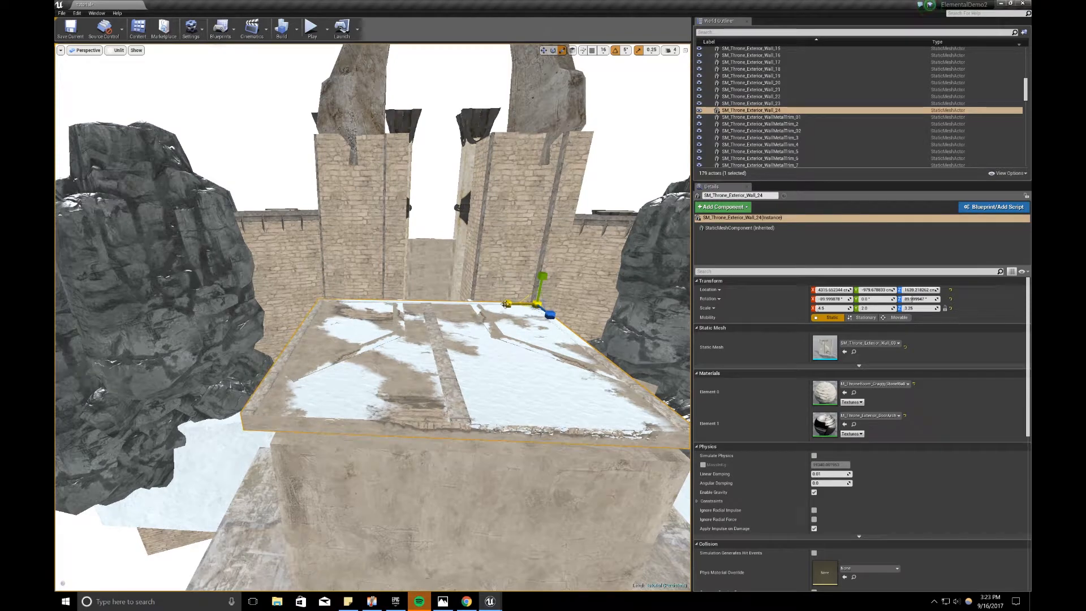
pyautogui.moveTo(479, 275); pyautogui.dragTo(598, 277, button='right')
pyautogui.press('r')
pyautogui.moveTo(368, 237); pyautogui.dragTo(368, 253)
pyautogui.moveTo(368, 252); pyautogui.dragTo(339, 258, button='right')
pyautogui.press('s')
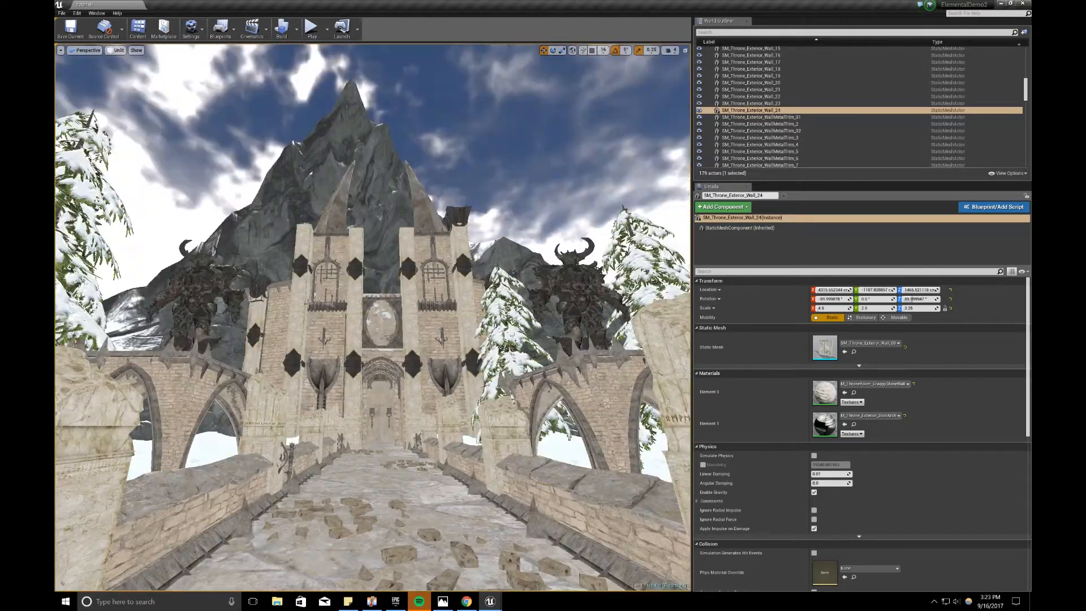
# Step: Inspect the castle scene in Wireframe view mode, and return the viewport to Unlit
pyautogui.moveTo(373, 317); pyautogui.dragTo(327, 345, button='right')
pyautogui.moveTo(372, 317); pyautogui.dragTo(418, 295, button='right')
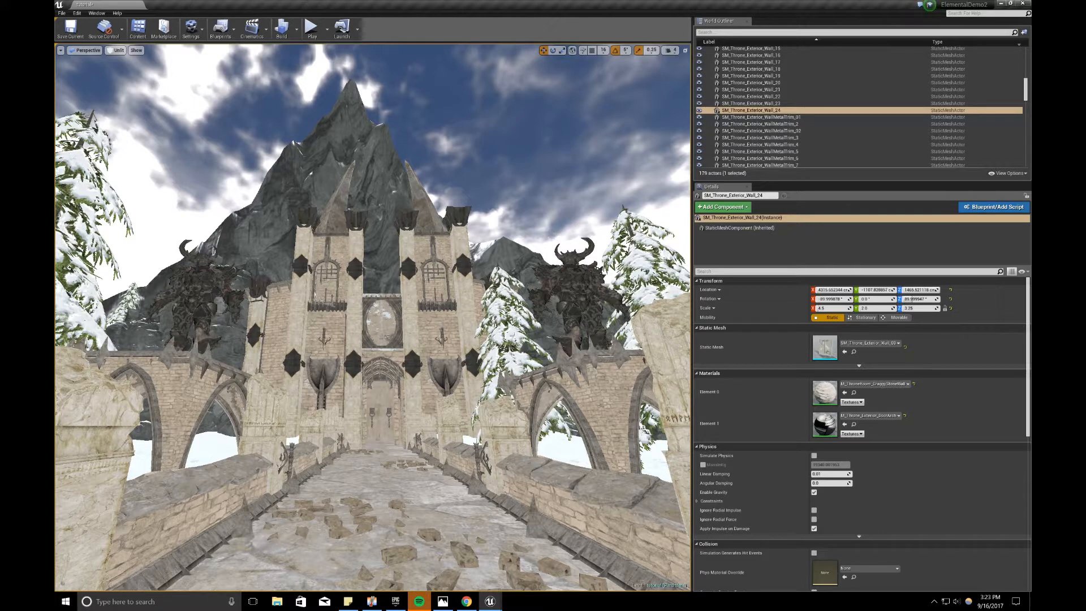
pyautogui.moveTo(172, 218); pyautogui.dragTo(495, 209, button='right')
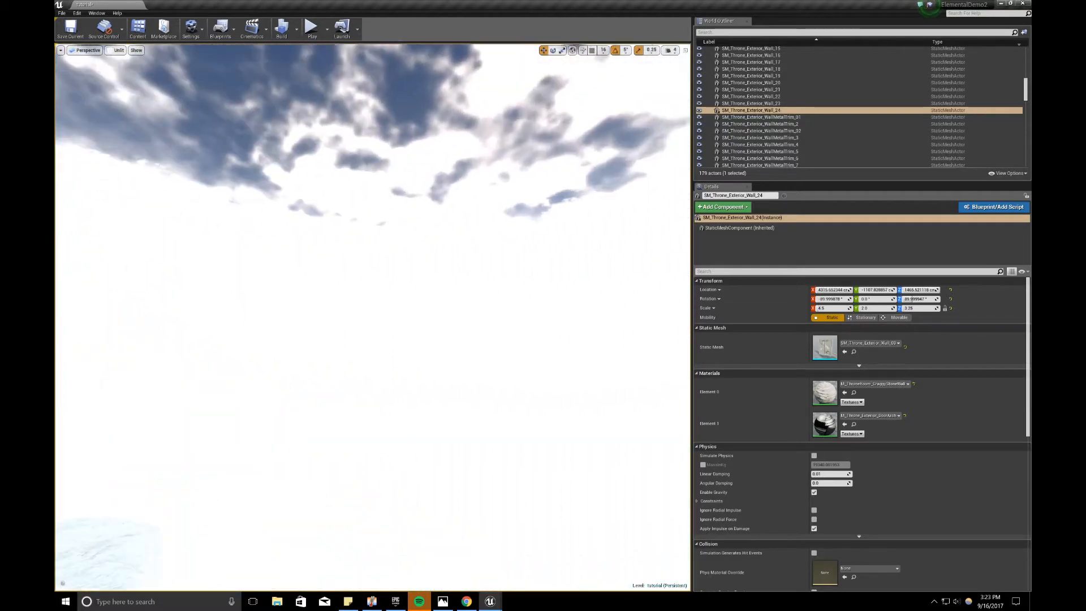
pyautogui.click(118, 50)
pyautogui.click(135, 84)
pyautogui.moveTo(199, 150); pyautogui.dragTo(272, 206, button='right')
pyautogui.click(152, 62)
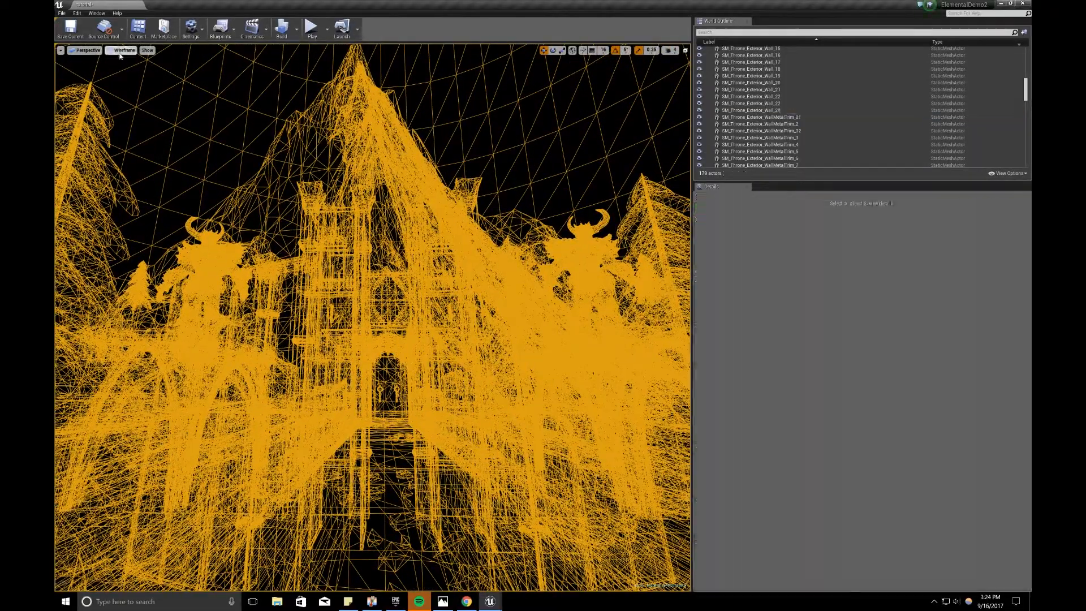
pyautogui.click(121, 50)
pyautogui.click(124, 75)
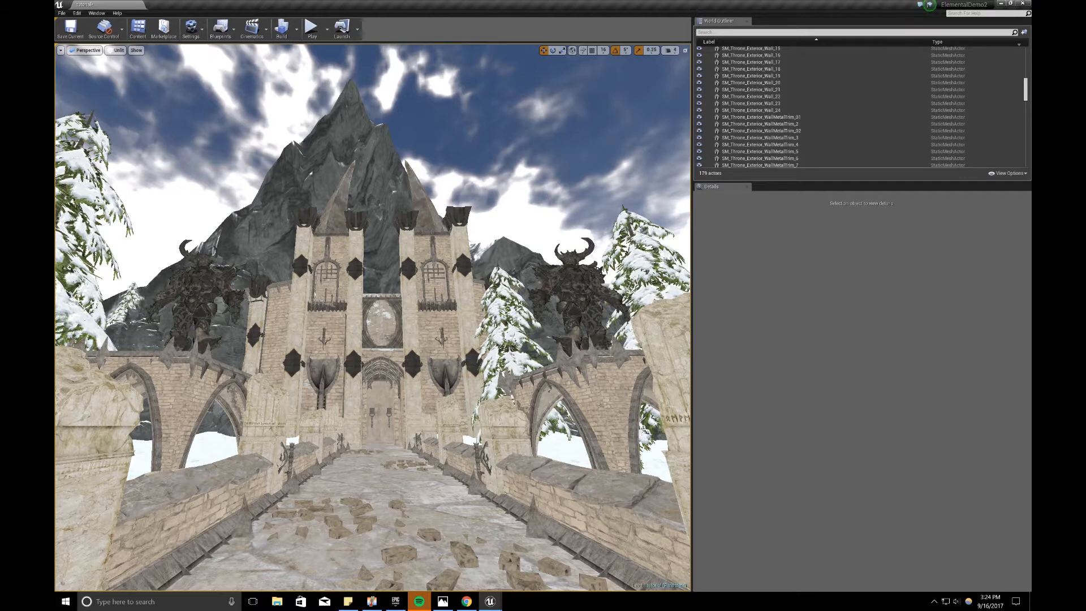
# Step: Place a Lightmass Importance Volume on the bridge in front of the castle
pyautogui.moveTo(54, 215); pyautogui.dragTo(280, 221)
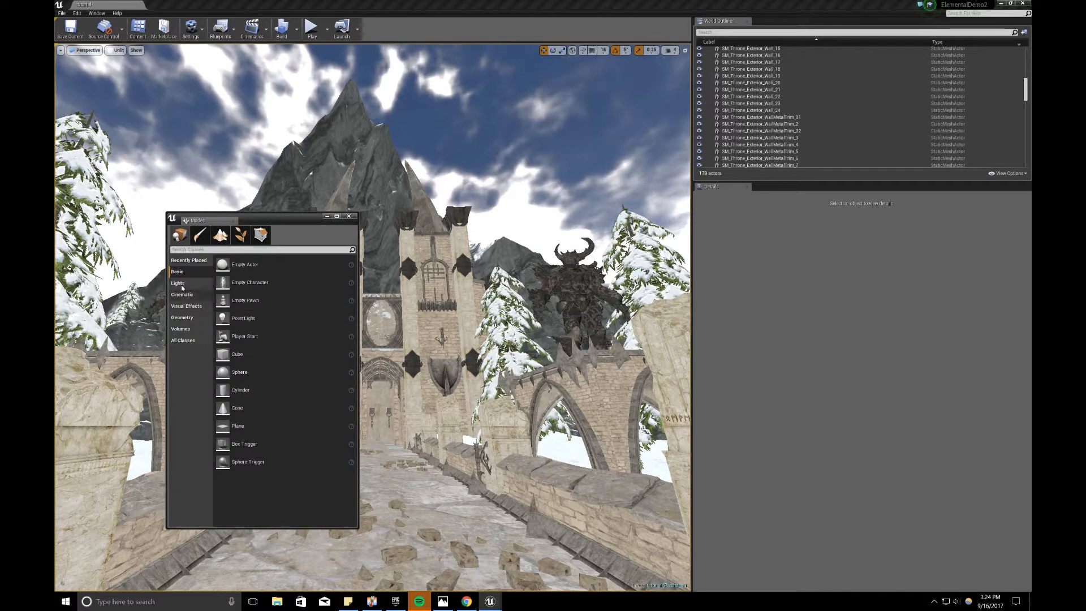
pyautogui.click(180, 328)
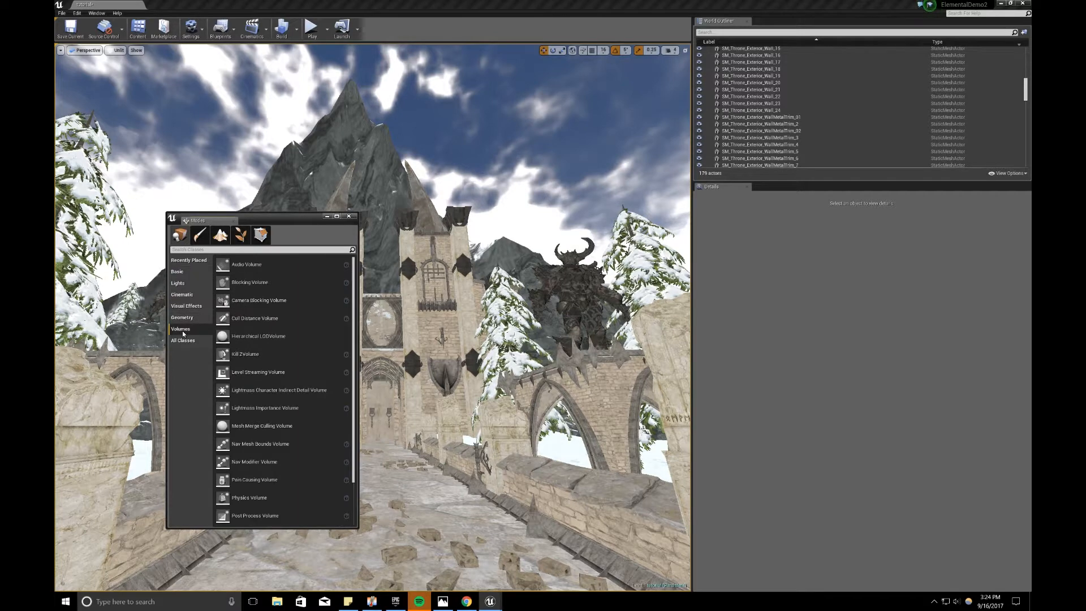
pyautogui.scroll(-2, 274, 339)
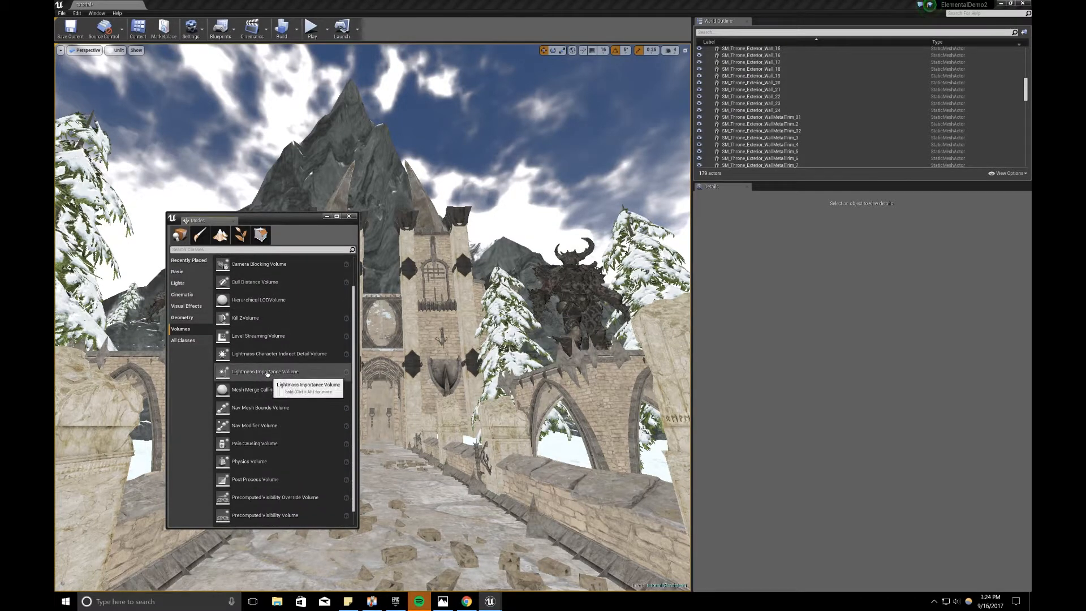
pyautogui.moveTo(267, 373); pyautogui.dragTo(392, 491)
pyautogui.click(348, 216)
pyautogui.moveTo(348, 216); pyautogui.dragTo(369, 225, button='right')
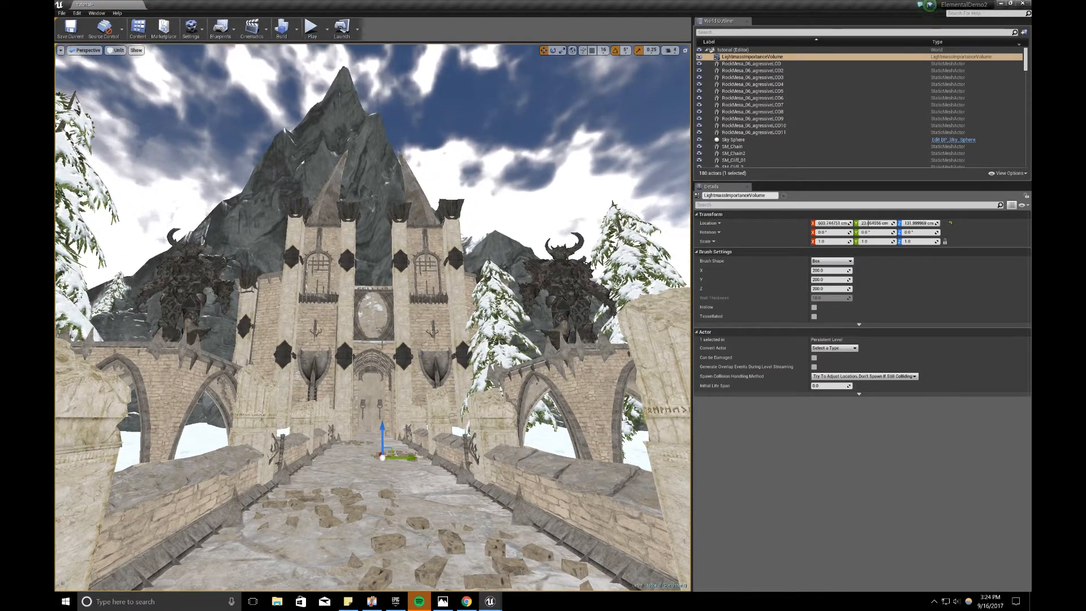
# Step: In the top view, scale the Lightmass Importance Volume to 61.25 on X and 50.5 on Y and centre it over the level
pyautogui.click(91, 51)
pyautogui.click(93, 76)
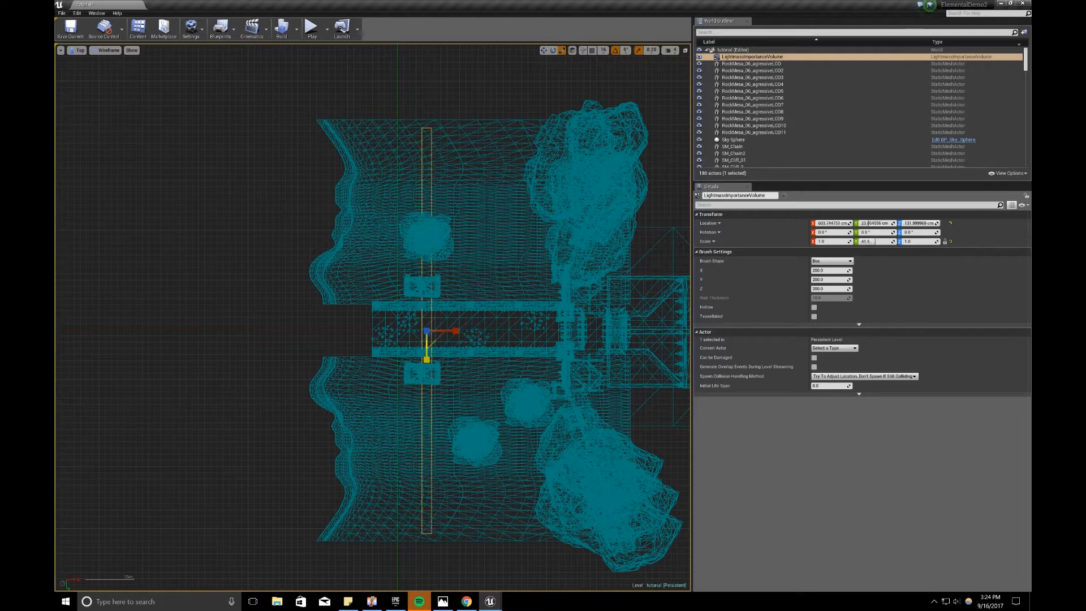
pyautogui.moveTo(448, 325); pyautogui.dragTo(678, 329)
pyautogui.moveTo(288, 354); pyautogui.dragTo(181, 306, button='right')
pyautogui.scroll(-3, 181, 306)
pyautogui.moveTo(274, 306); pyautogui.dragTo(354, 308)
# Step: In the left side view, scale the Lightmass Importance Volume to 52.75 on Z to enclose the castle's height
pyautogui.click(78, 50)
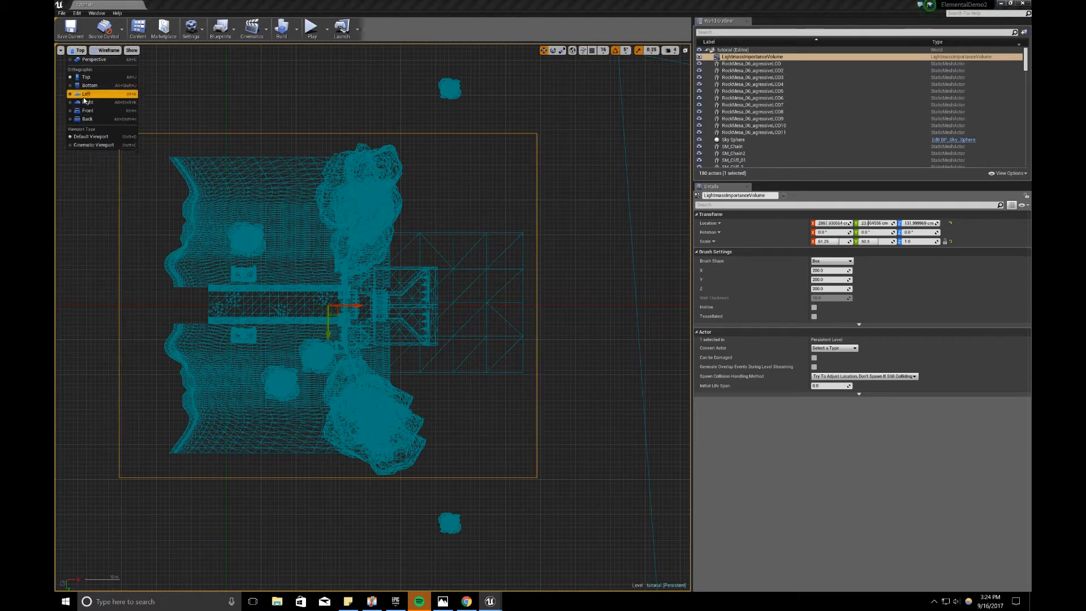
pyautogui.click(85, 94)
pyautogui.press('space')
pyautogui.press('space')
pyautogui.moveTo(360, 295); pyautogui.dragTo(360, 229)
pyautogui.moveTo(360, 295); pyautogui.dragTo(361, 266)
# Step: Delete the two stray snow trees floating outside the Lightmass Importance Volume on either side of the castle
pyautogui.click(575, 218)
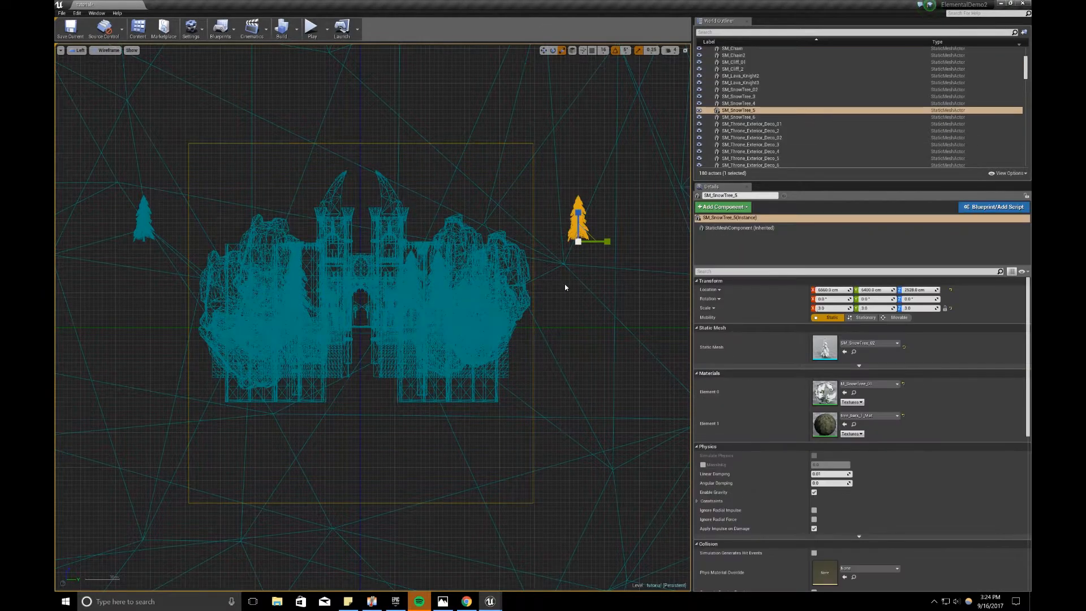
pyautogui.press('Delete')
pyautogui.click(144, 206)
pyautogui.press('Delete')
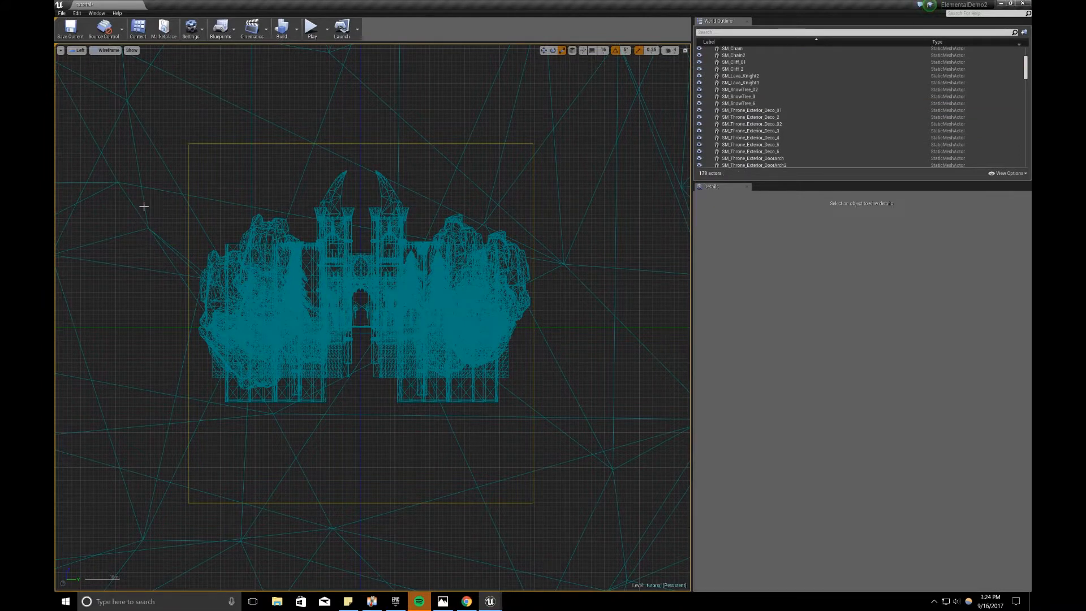
# Step: Widen the Lightmass Importance Volume slightly on Y, raise it to about 1878 cm on Z and return to the perspective view
pyautogui.click(259, 143)
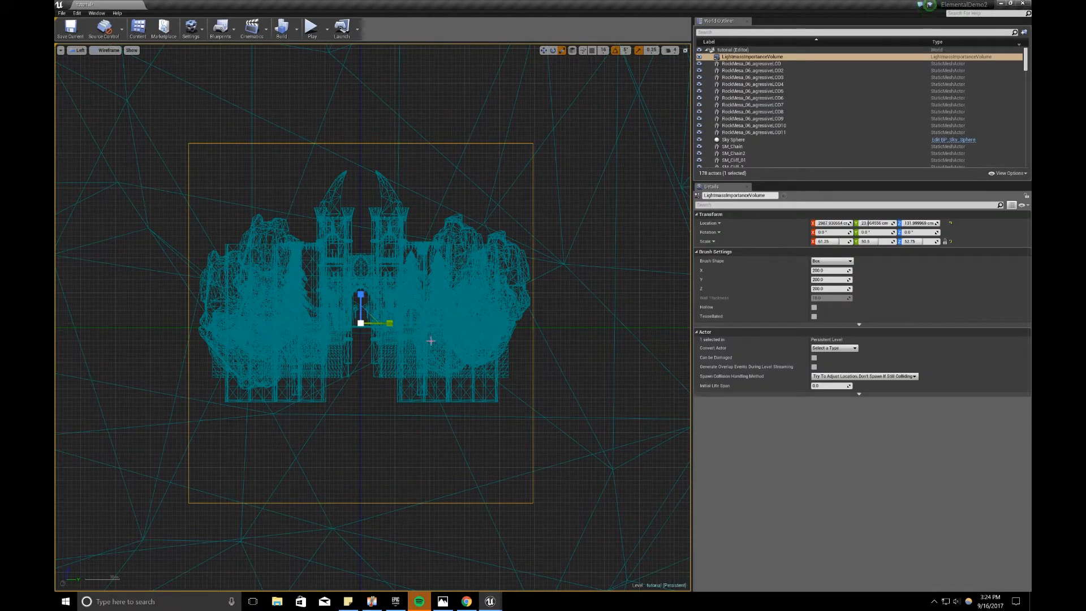
pyautogui.moveTo(389, 323); pyautogui.dragTo(390, 267)
pyautogui.press('w')
pyautogui.click(79, 51)
pyautogui.click(90, 60)
pyautogui.scroll(4, 298, 267)
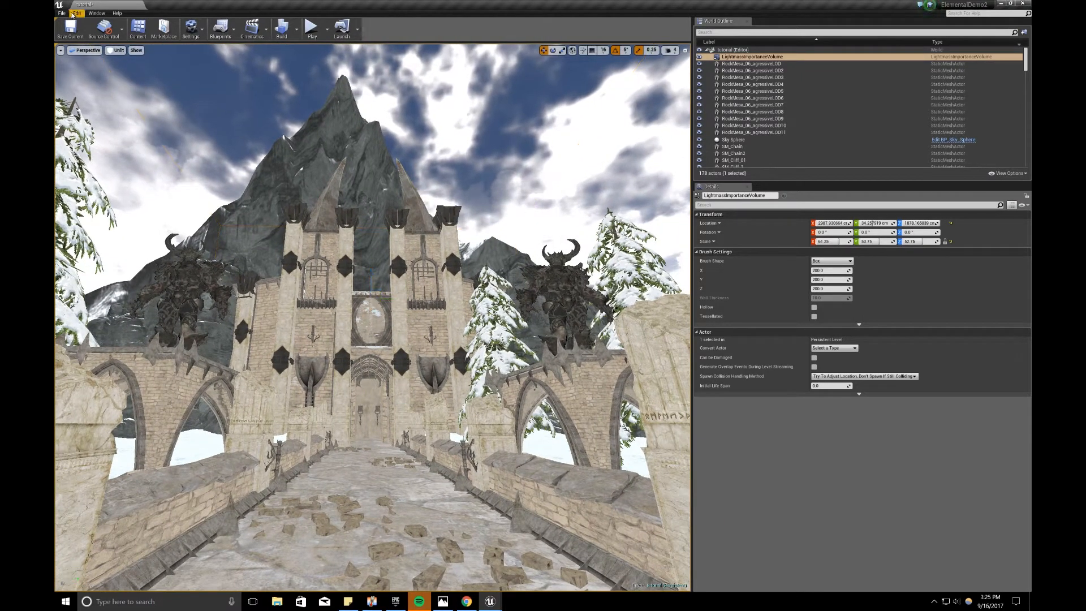
# Step: Add a Directional Light on the bridge and raise it above the walkway
pyautogui.click(96, 13)
pyautogui.click(107, 69)
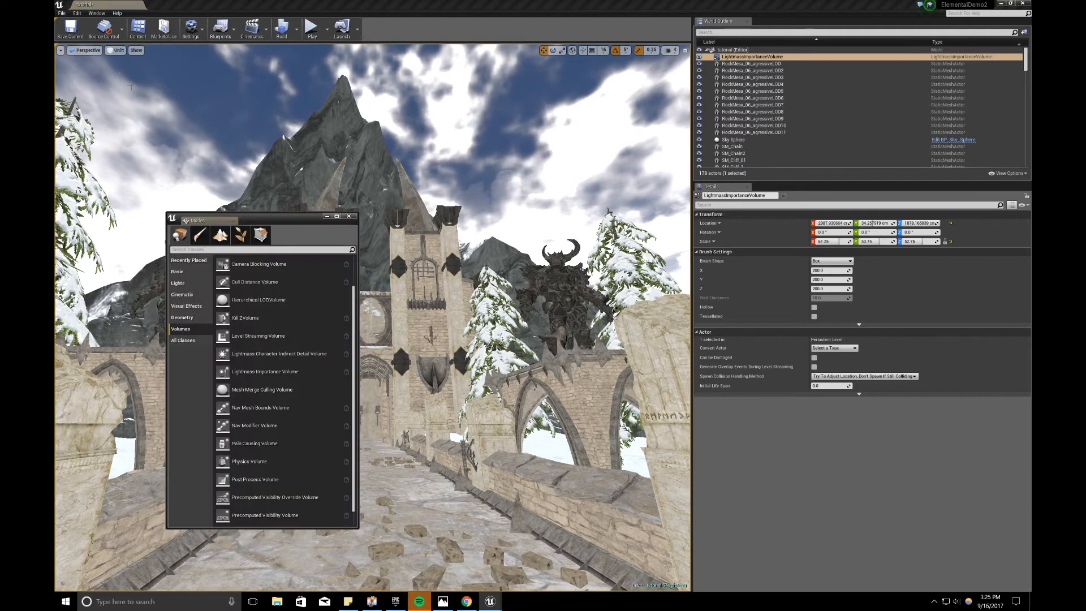
pyautogui.click(200, 283)
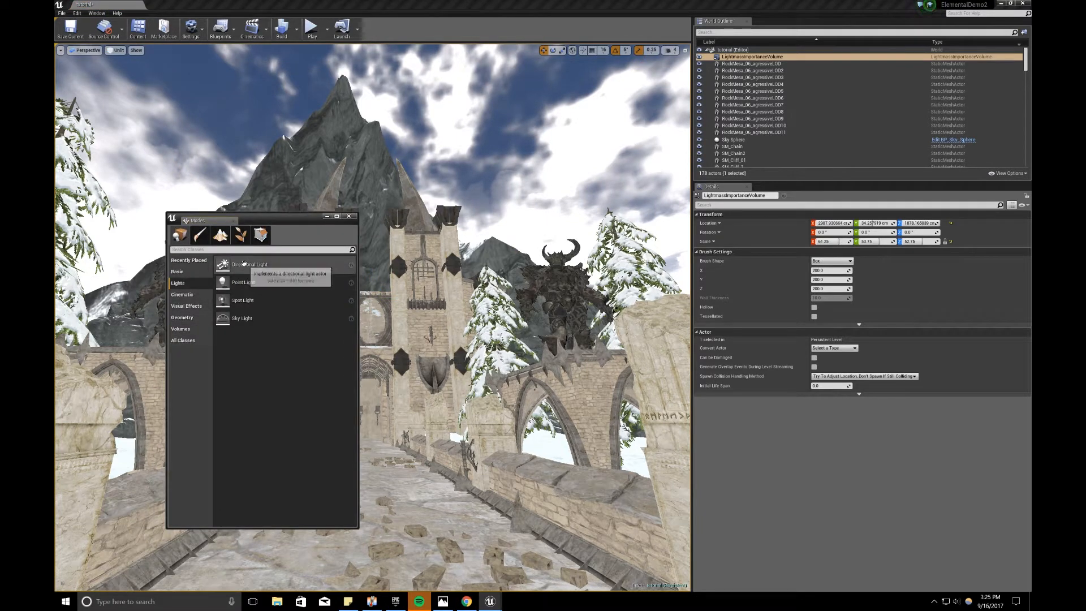
pyautogui.moveTo(264, 264); pyautogui.dragTo(392, 488)
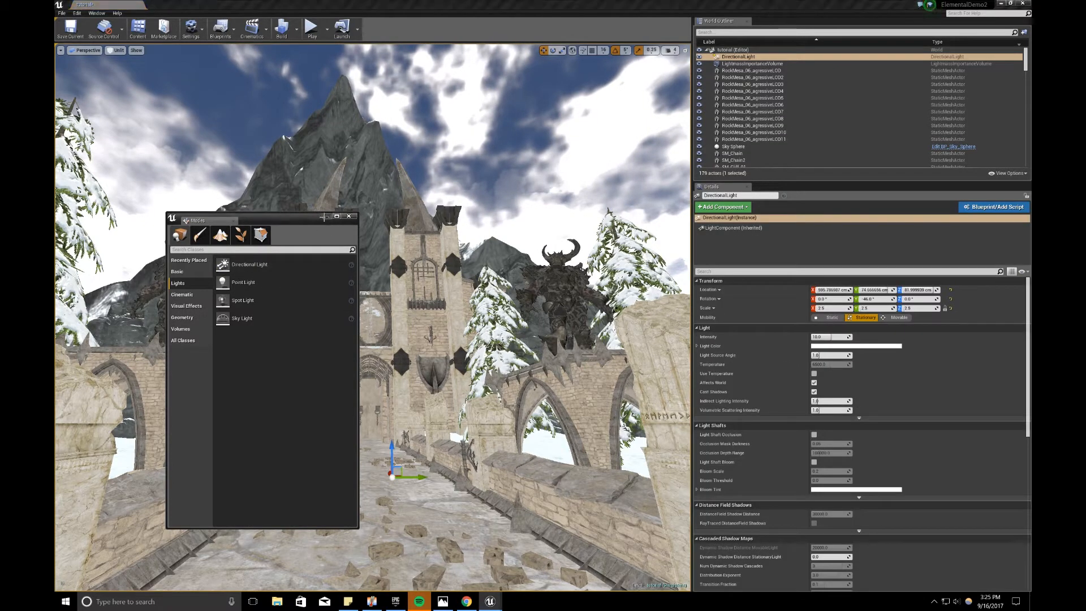
pyautogui.moveTo(397, 450); pyautogui.dragTo(402, 406)
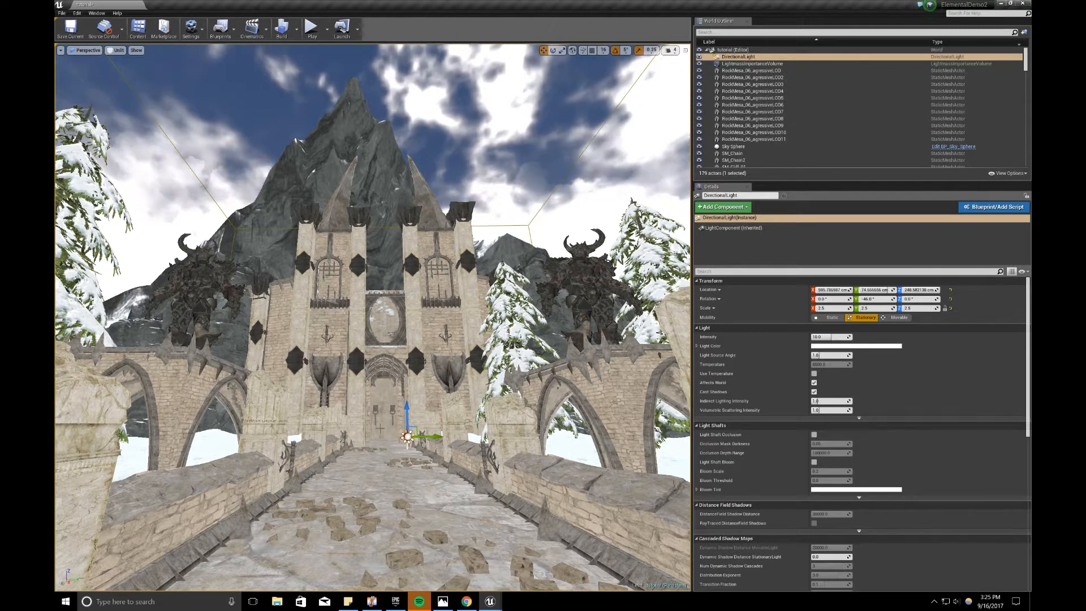
# Step: Assign the new directional light as the Sky Sphere's Directional Light Actor and refresh the sky material
pyautogui.click(493, 124)
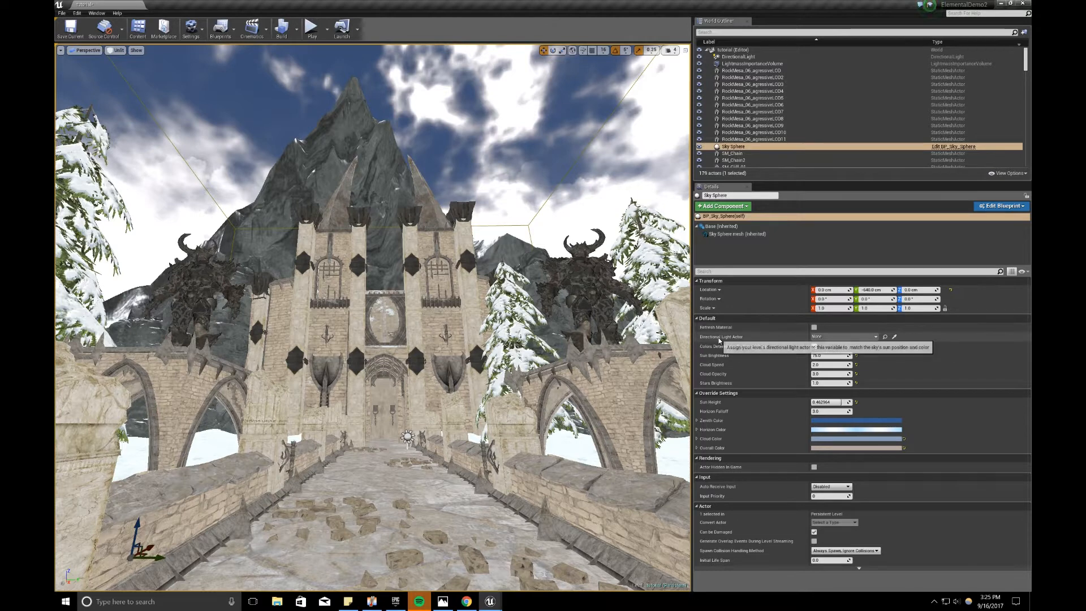
pyautogui.click(842, 337)
pyautogui.click(848, 419)
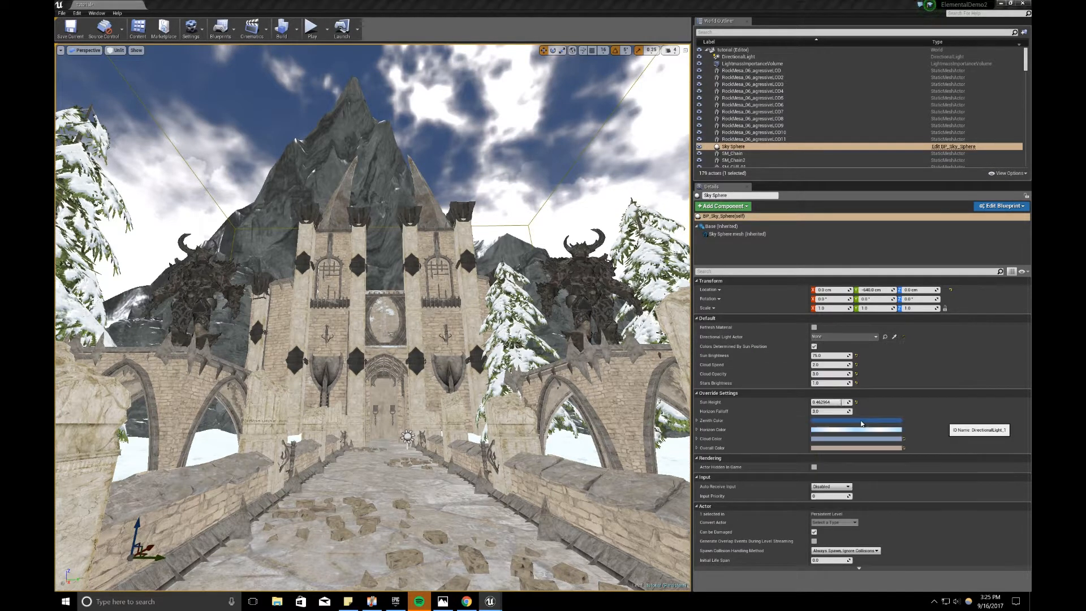
pyautogui.click(816, 328)
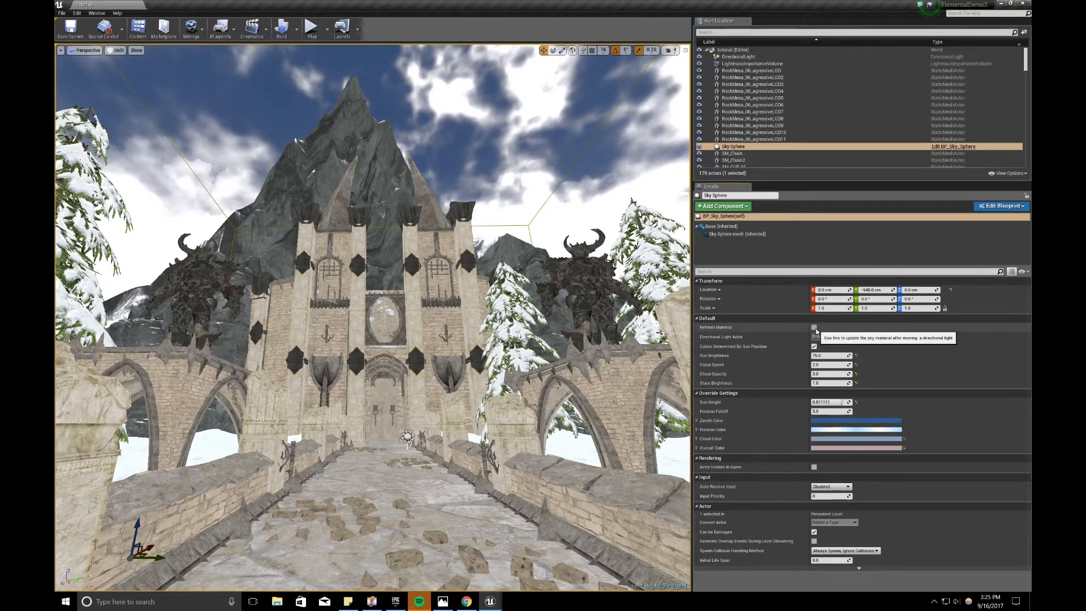
# Step: Switch the perspective viewport to Lit shading
pyautogui.click(113, 51)
pyautogui.click(119, 66)
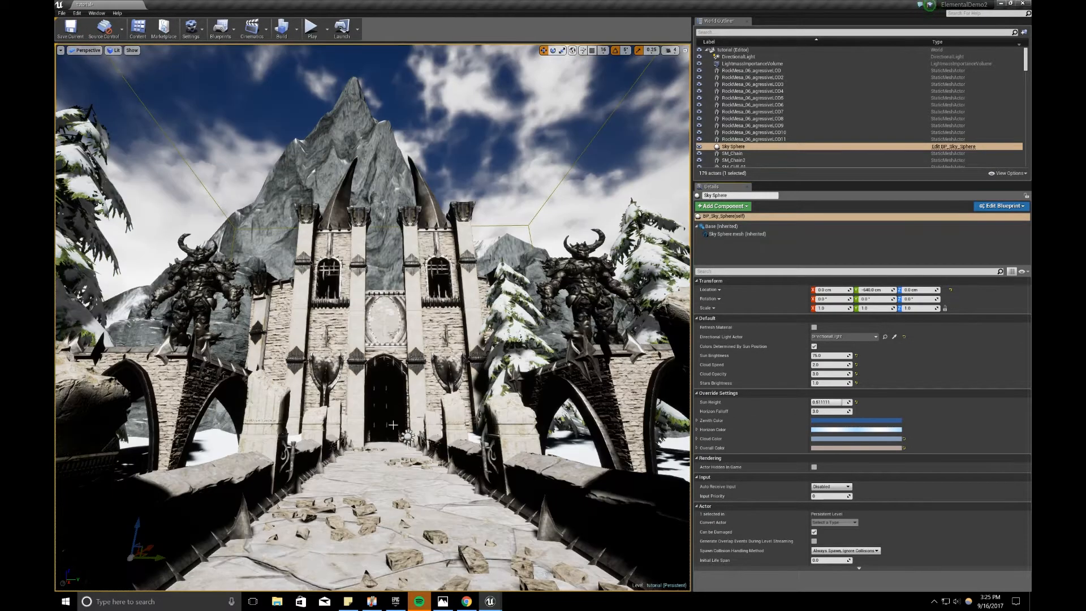
# Step: Rotate the directional light to about -31° on Y and -43° on Z, and refresh the Sky Sphere's material
pyautogui.click(409, 439)
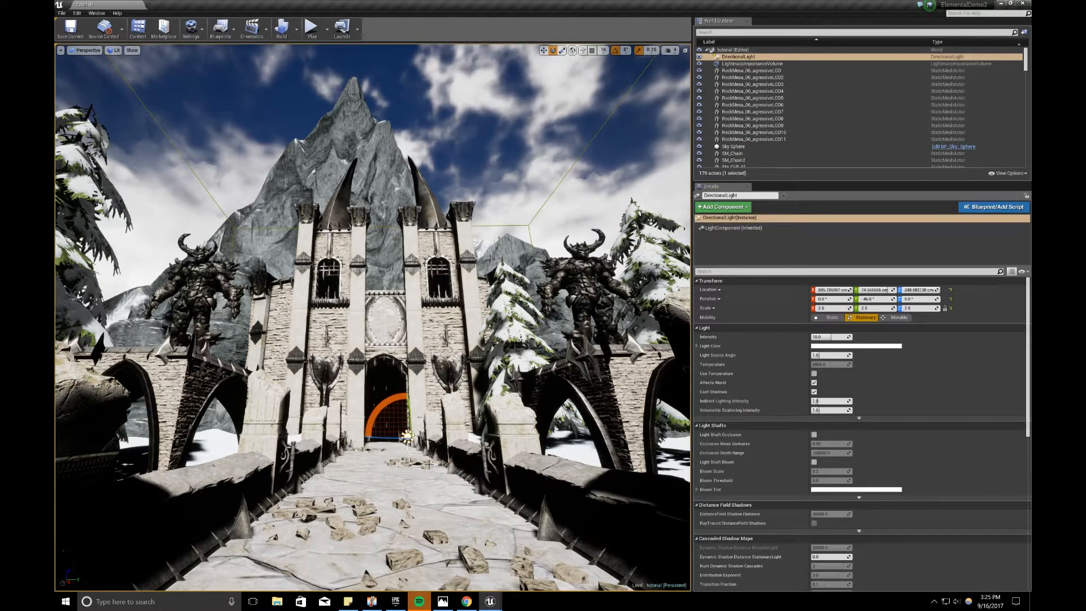
pyautogui.moveTo(400, 437); pyautogui.dragTo(430, 437)
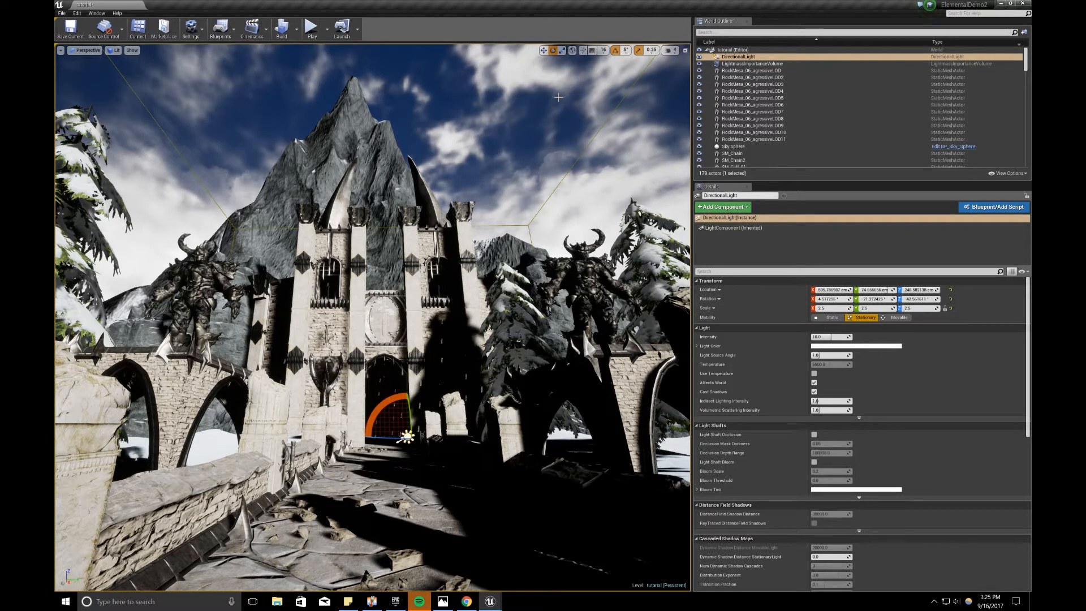
pyautogui.click(733, 146)
pyautogui.click(815, 327)
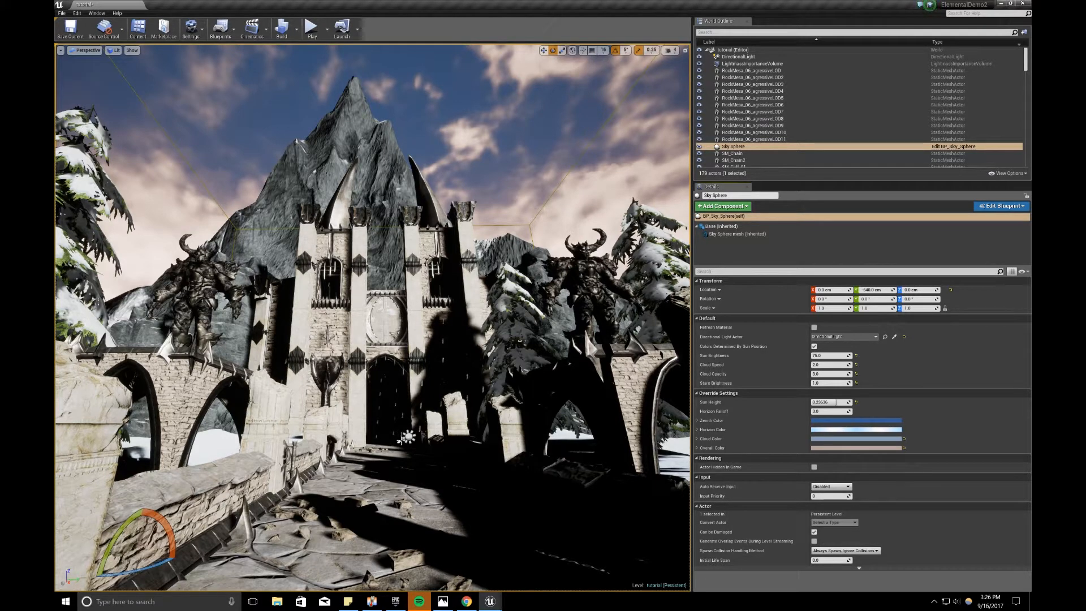
# Step: Set the directional light's intensity to 5
pyautogui.click(405, 438)
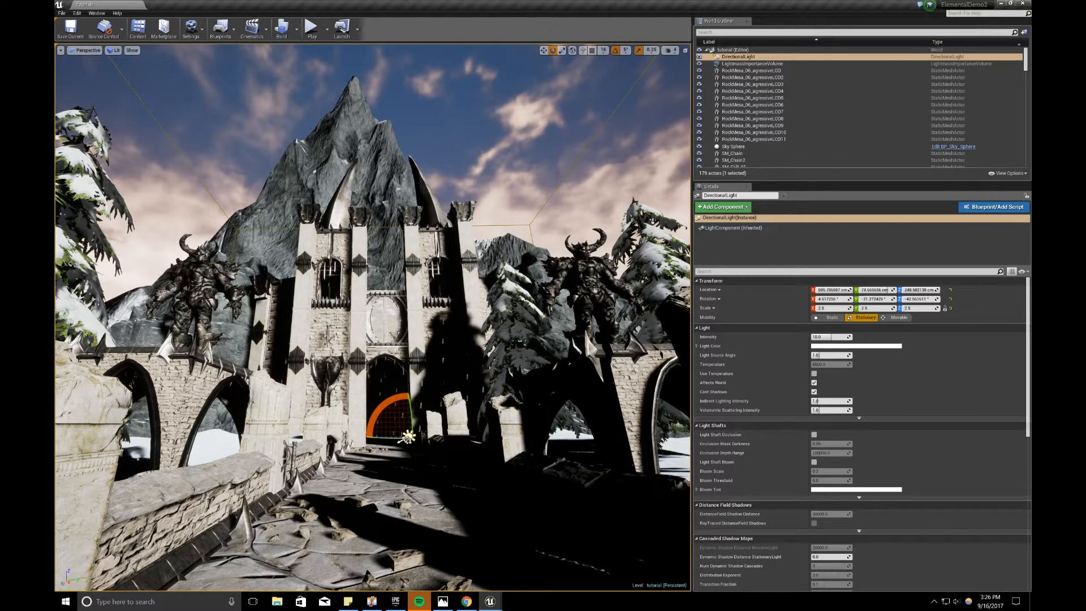
pyautogui.click(829, 337)
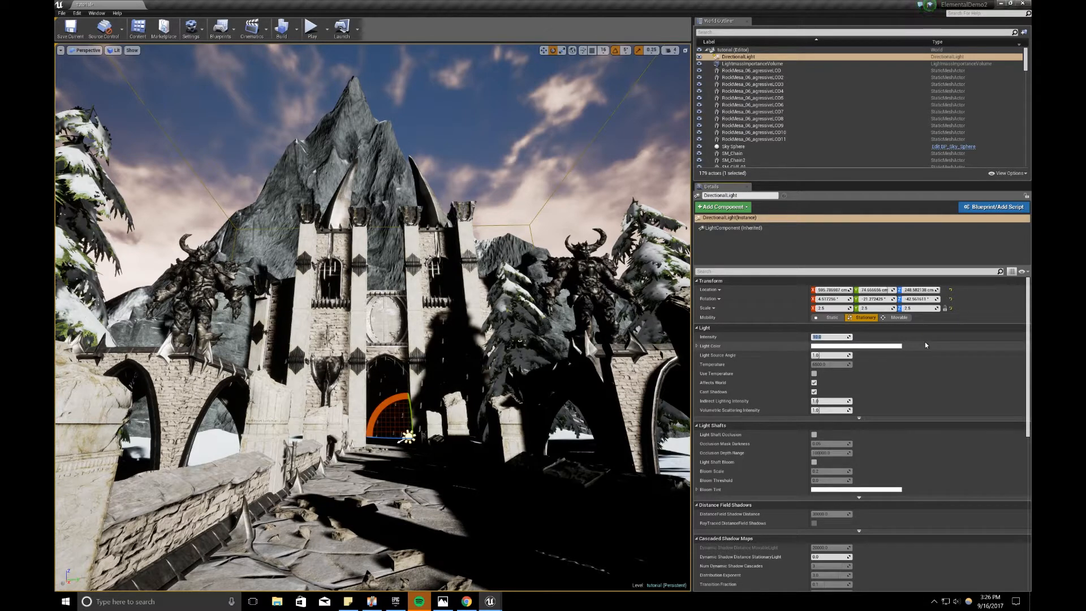
pyautogui.write('5')
# Step: Give the directional light a warm cream light color of about RGB 1.0, 0.89, 0.70
pyautogui.click(878, 346)
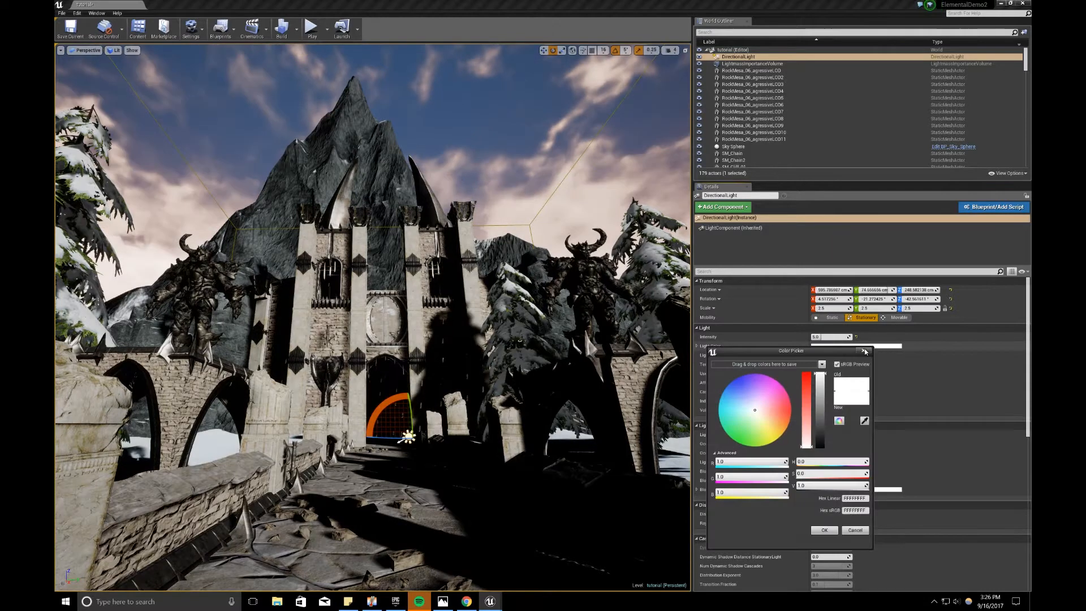
pyautogui.click(755, 413)
pyautogui.moveTo(756, 414); pyautogui.dragTo(763, 419)
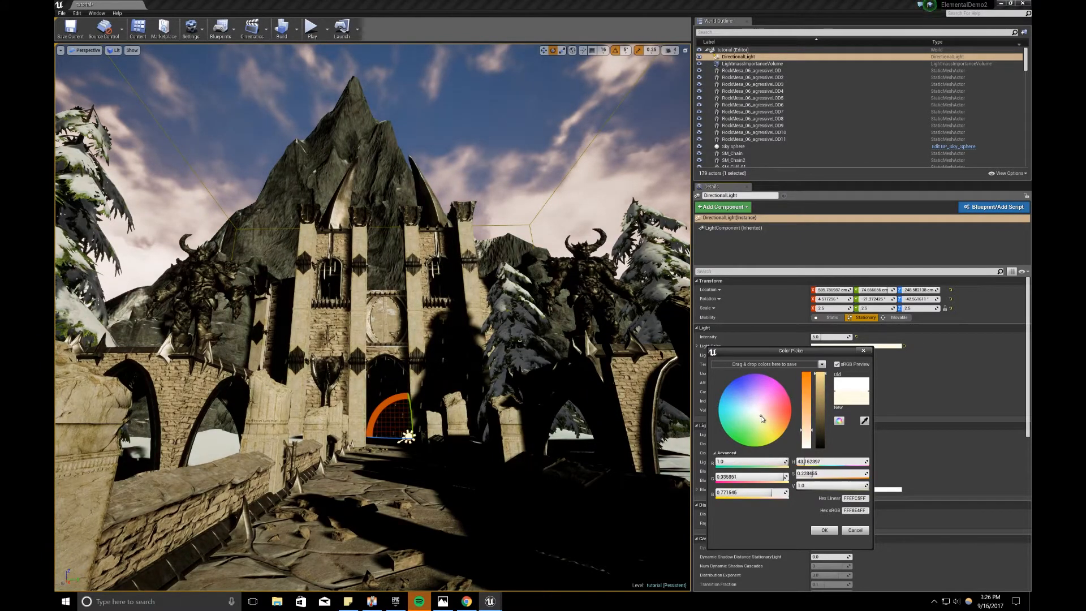
pyautogui.moveTo(761, 416); pyautogui.dragTo(764, 416)
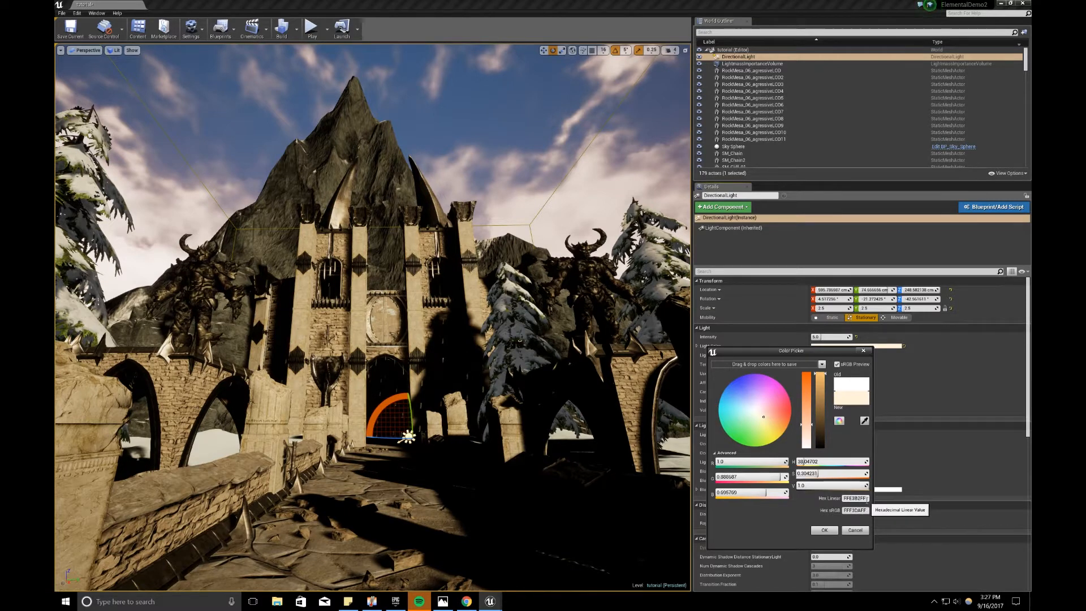
pyautogui.click(824, 530)
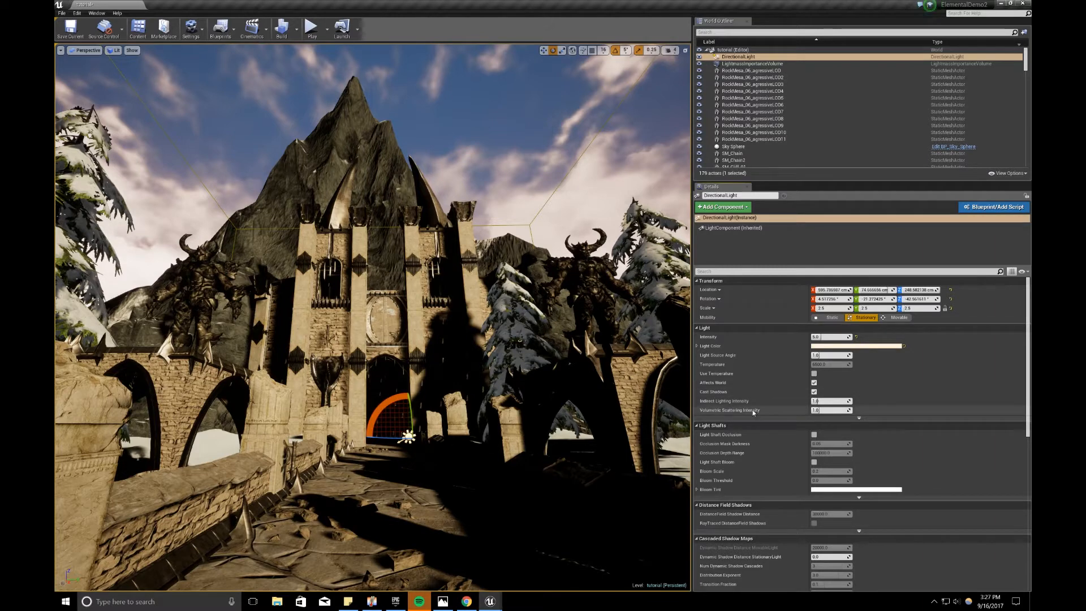
# Step: Set the directional light's indirect lighting intensity to 3 and enable its light shaft occlusion and light shaft bloom
pyautogui.moveTo(729, 405)
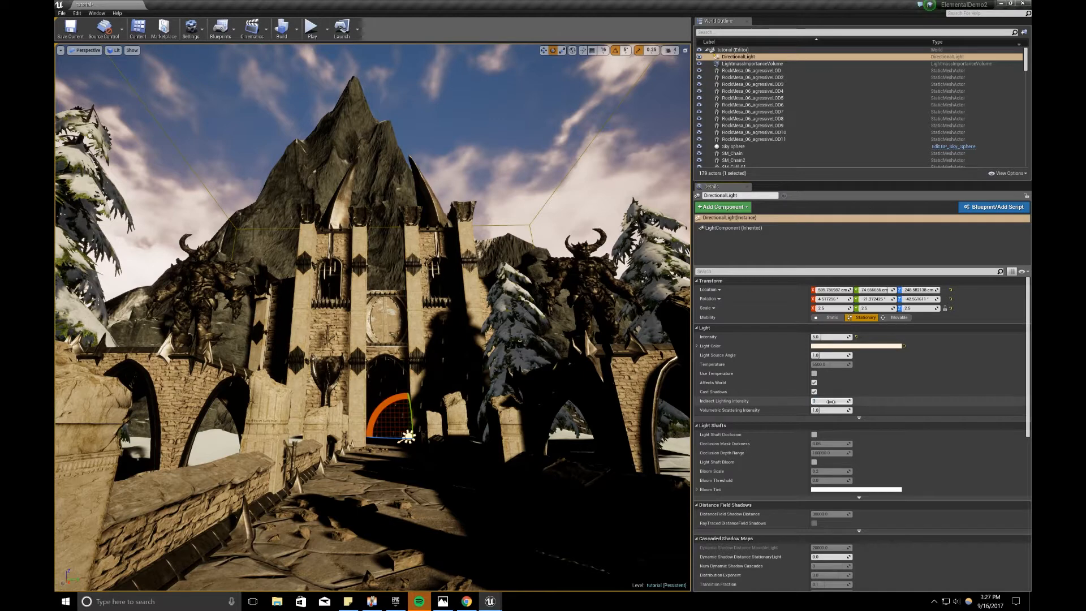
pyautogui.press('Return')
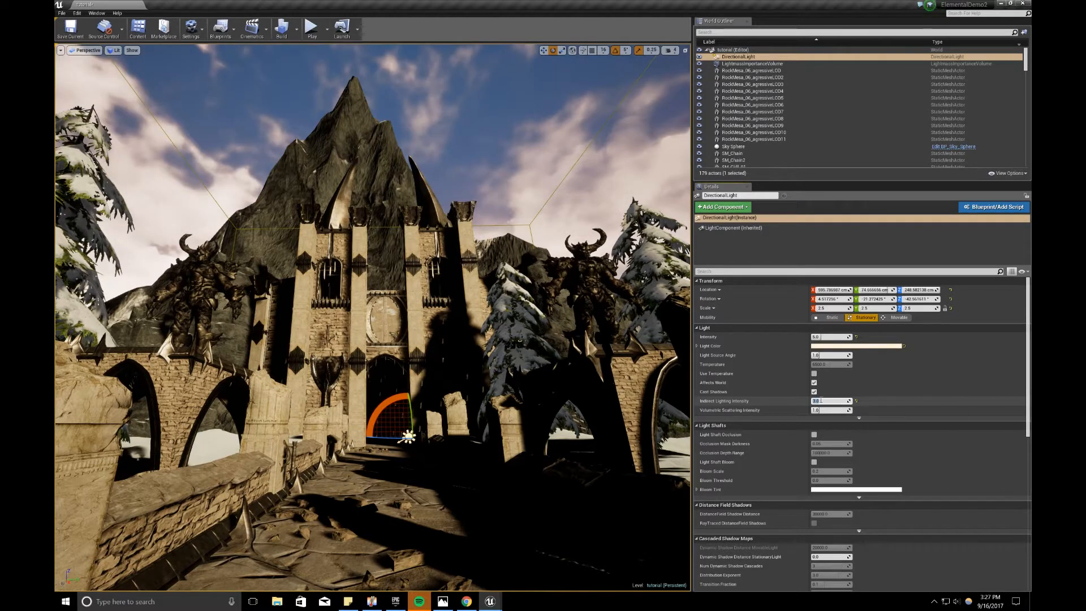
pyautogui.click(815, 435)
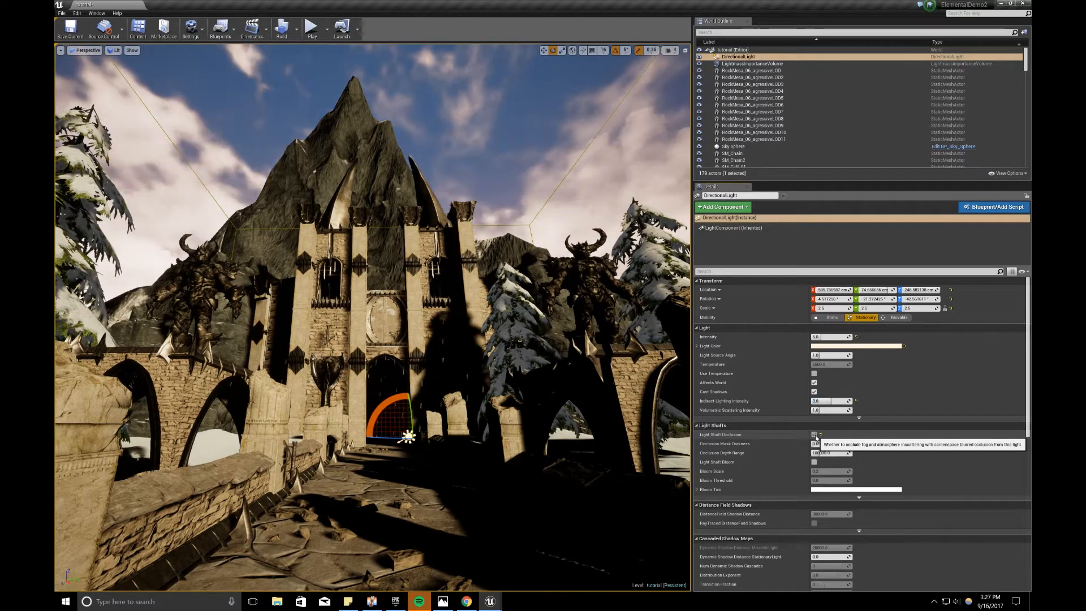
pyautogui.click(814, 462)
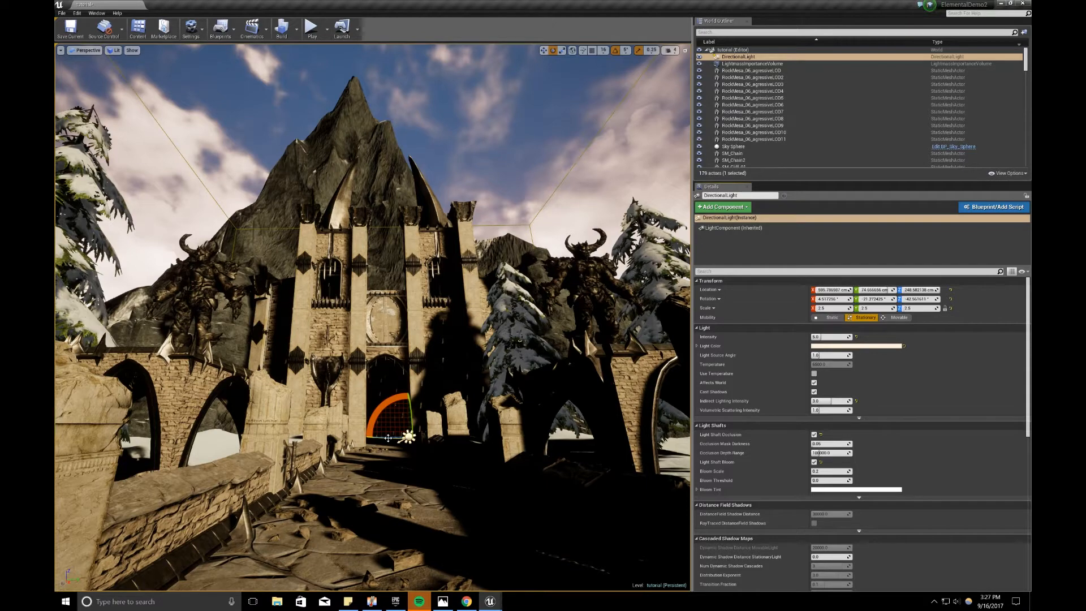
# Step: Rotate the directional light to about -145° on Z so it shines from behind the castle, and refresh the Sky Sphere's material
pyautogui.moveTo(388, 438); pyautogui.dragTo(274, 439)
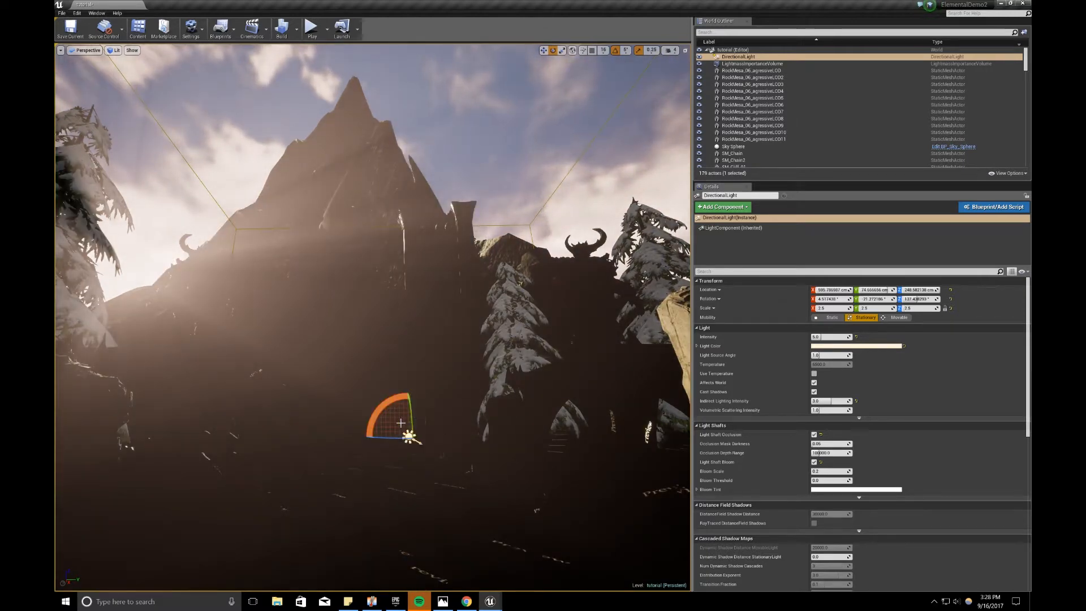
pyautogui.moveTo(415, 416); pyautogui.dragTo(414, 438)
pyautogui.moveTo(394, 441)
pyautogui.mouseDown(button='right')
pyautogui.moveTo(382, 441)
pyautogui.moveTo(393, 441)
pyautogui.mouseUp(button='right')
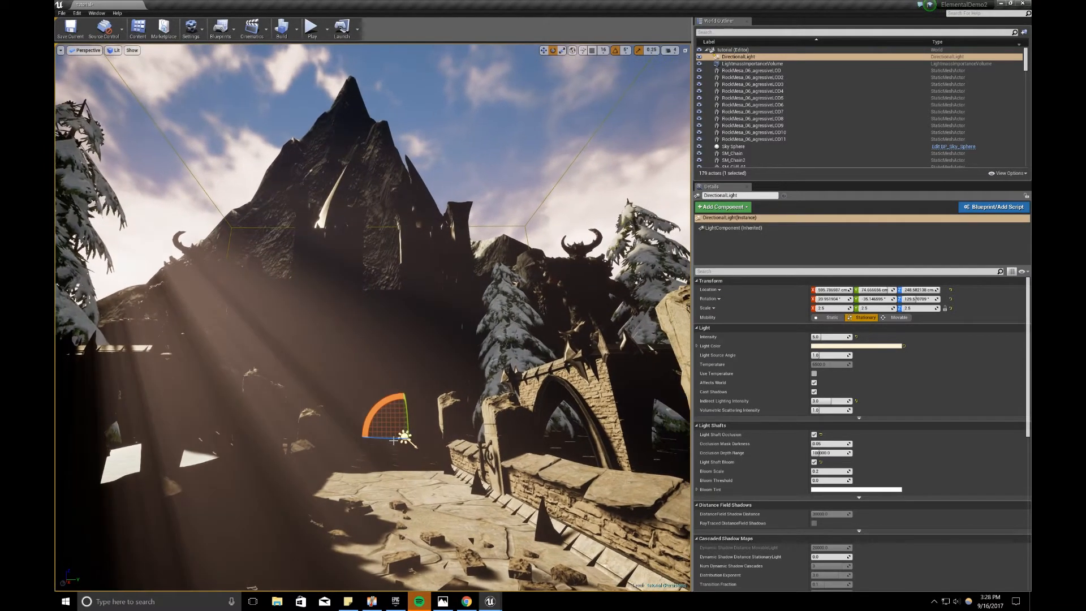
pyautogui.moveTo(394, 440); pyautogui.dragTo(396, 441)
pyautogui.moveTo(412, 445); pyautogui.dragTo(411, 446)
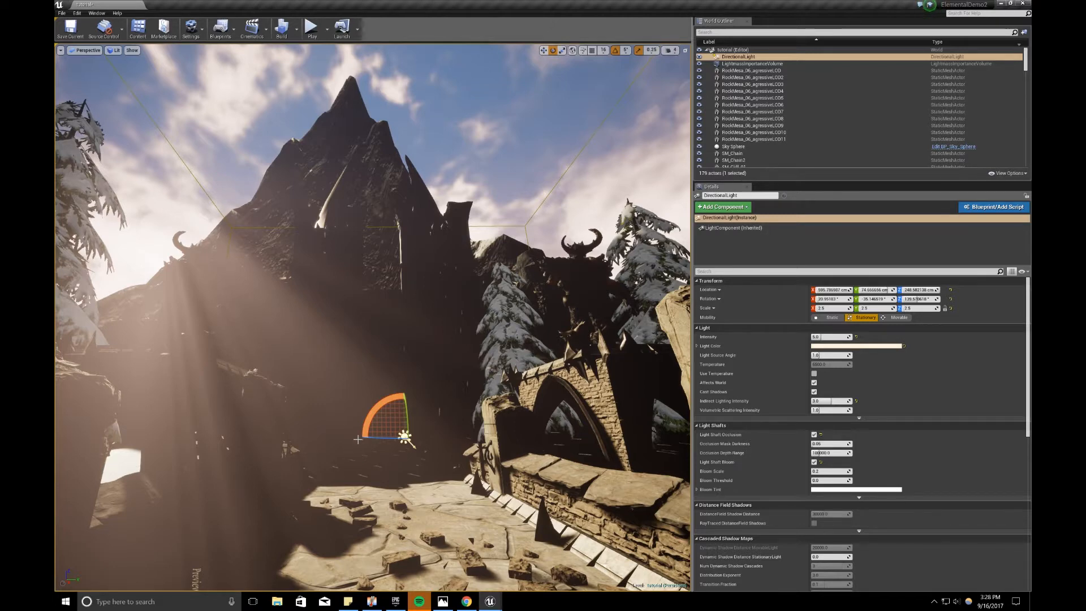
pyautogui.moveTo(391, 441); pyautogui.dragTo(468, 443)
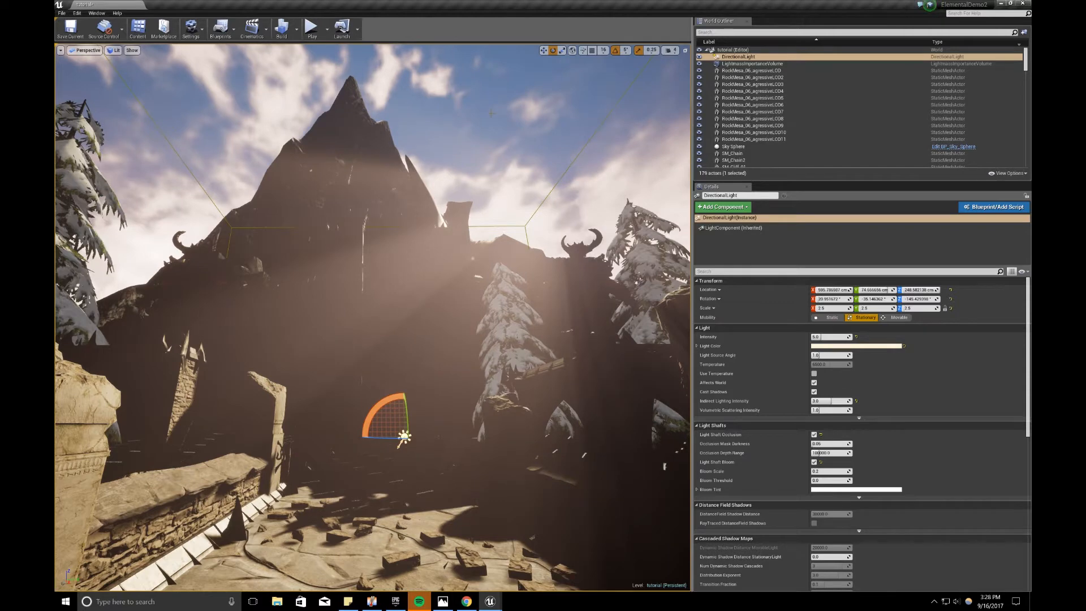
pyautogui.click(490, 114)
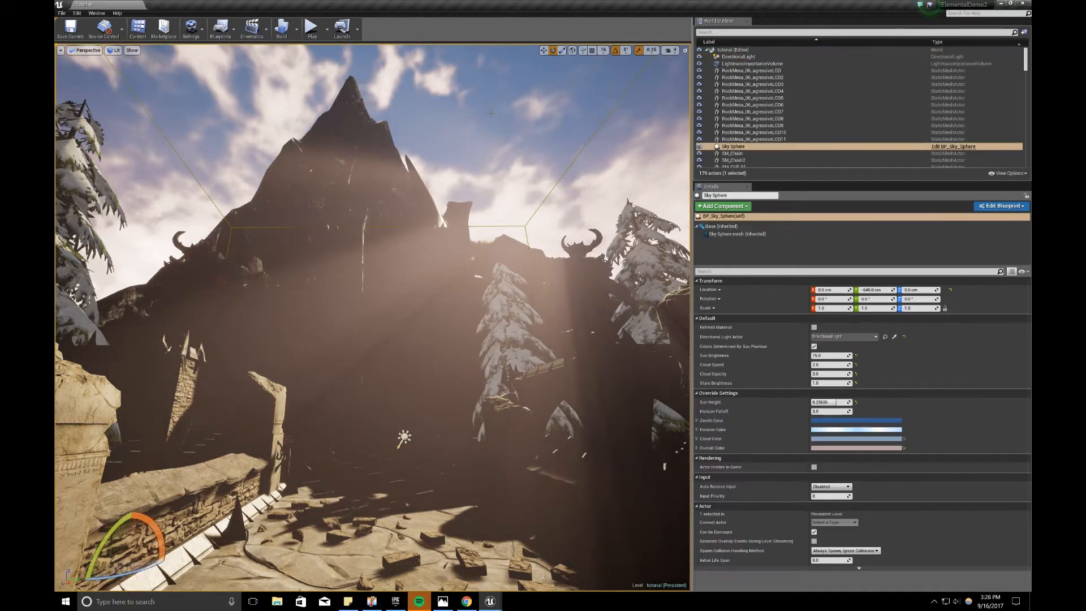
pyautogui.click(814, 326)
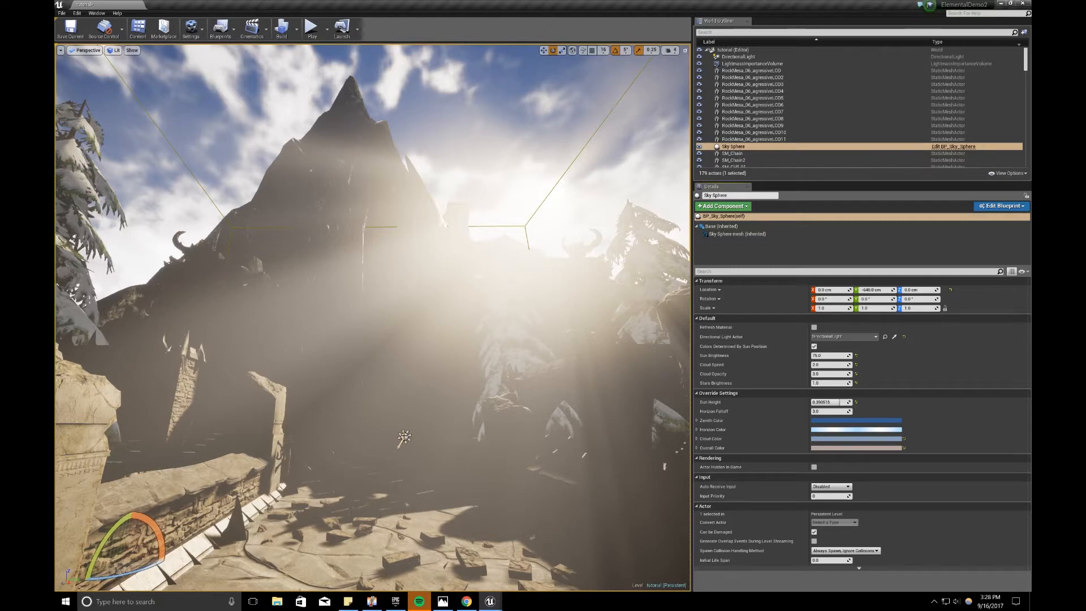
# Step: Set the directional light's light shaft Bloom Scale to 0.075
pyautogui.click(404, 436)
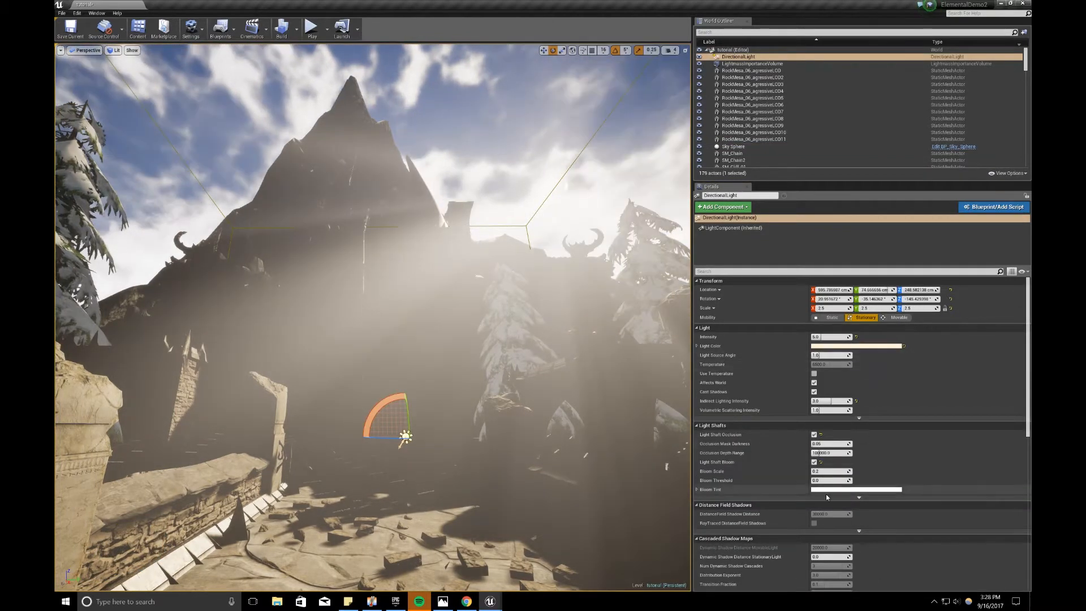
pyautogui.click(825, 472)
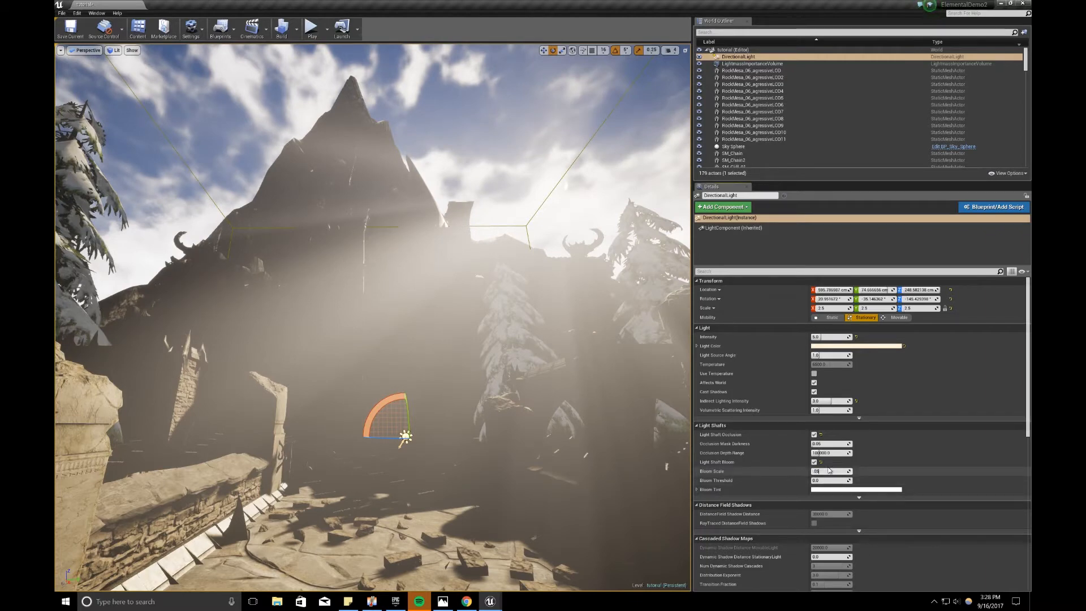
pyautogui.press('Return')
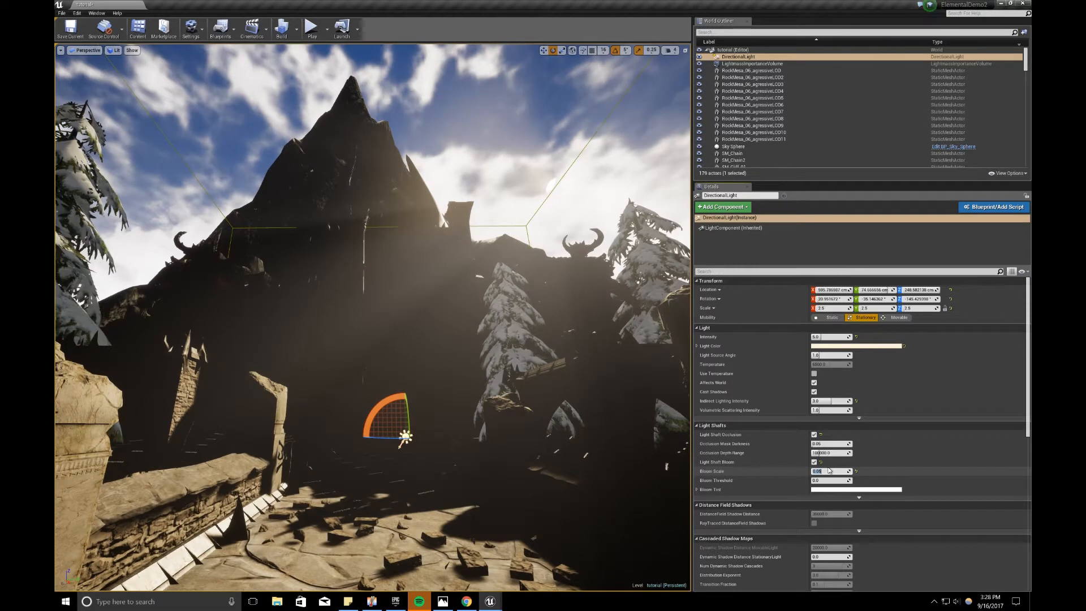
pyautogui.press('BackSpace')
pyautogui.write('.075')
pyautogui.press('Return')
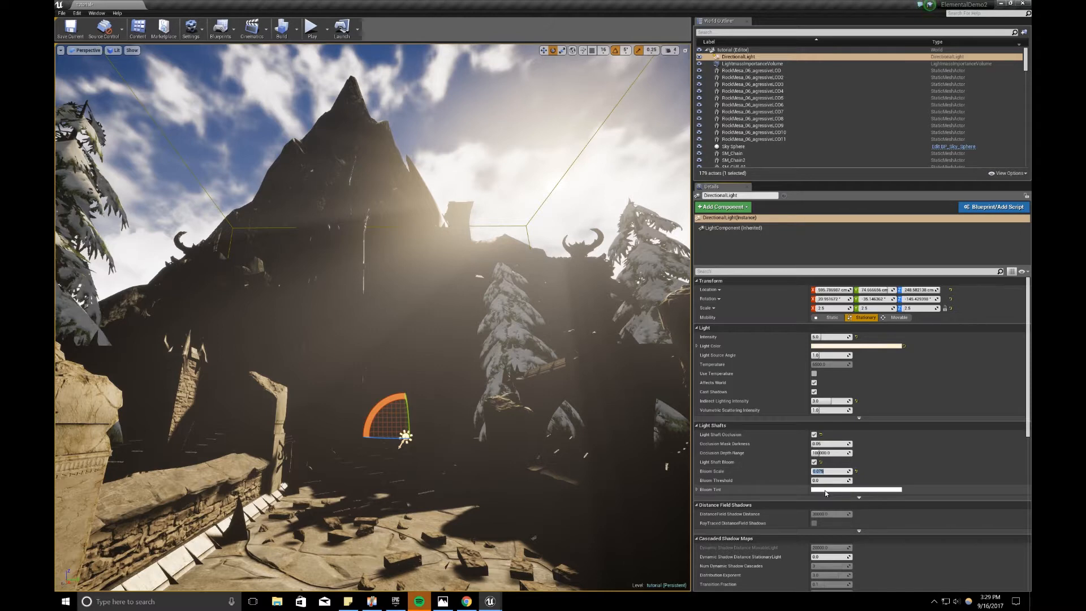
# Step: Set the directional light's Bloom Tint to a pale warm tone of about RGB 1.0, 0.95, 0.87
pyautogui.click(824, 489)
pyautogui.moveTo(875, 455); pyautogui.dragTo(878, 456)
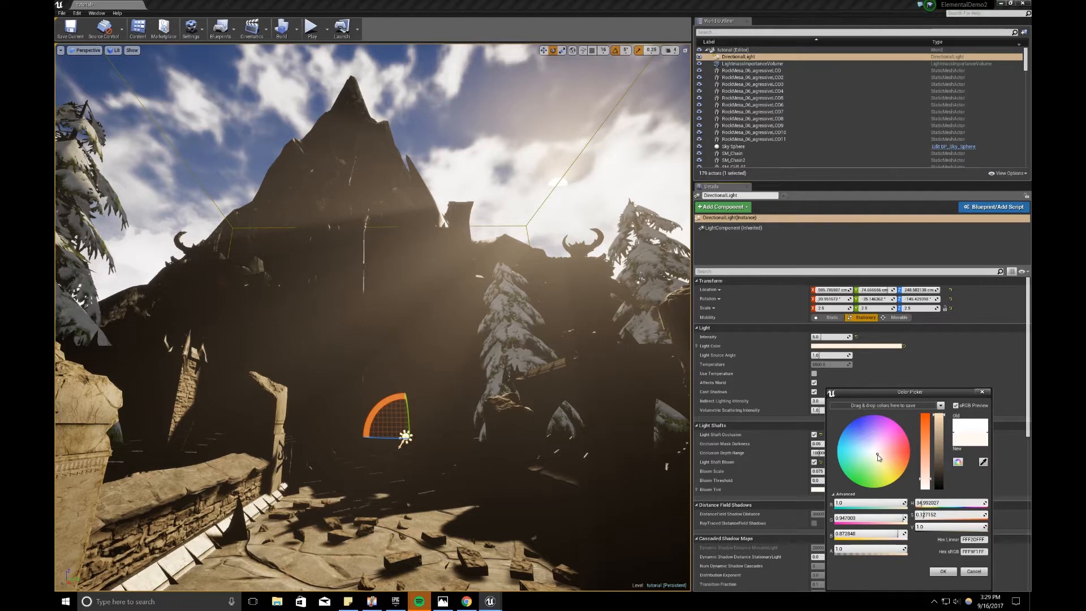
pyautogui.click(943, 572)
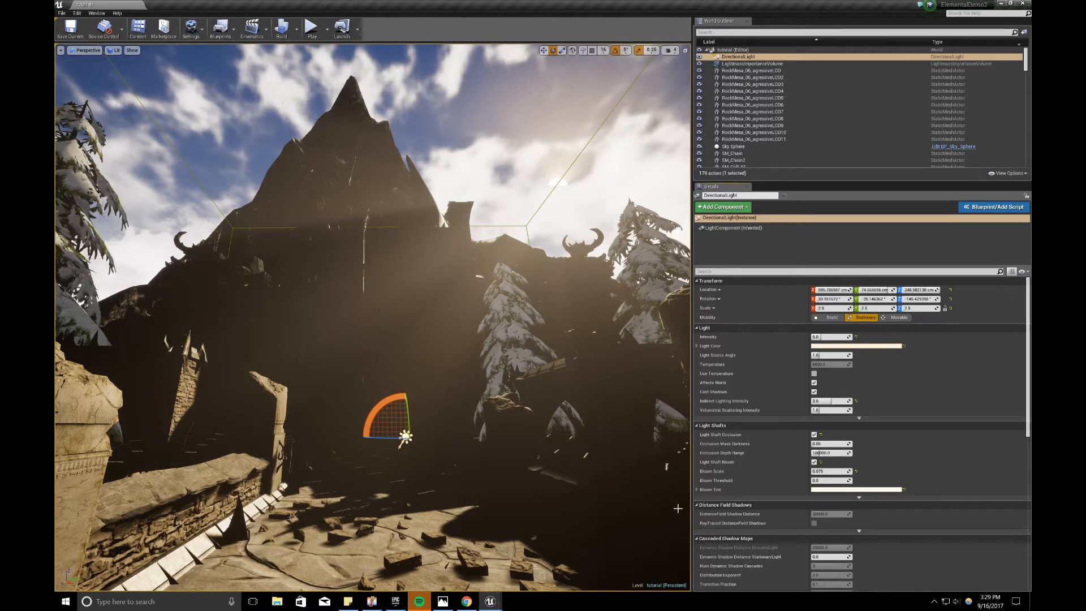
# Step: Place a Sky Light on the bridge in front of the castle and raise it to about 129 cm on Z
pyautogui.click(522, 491)
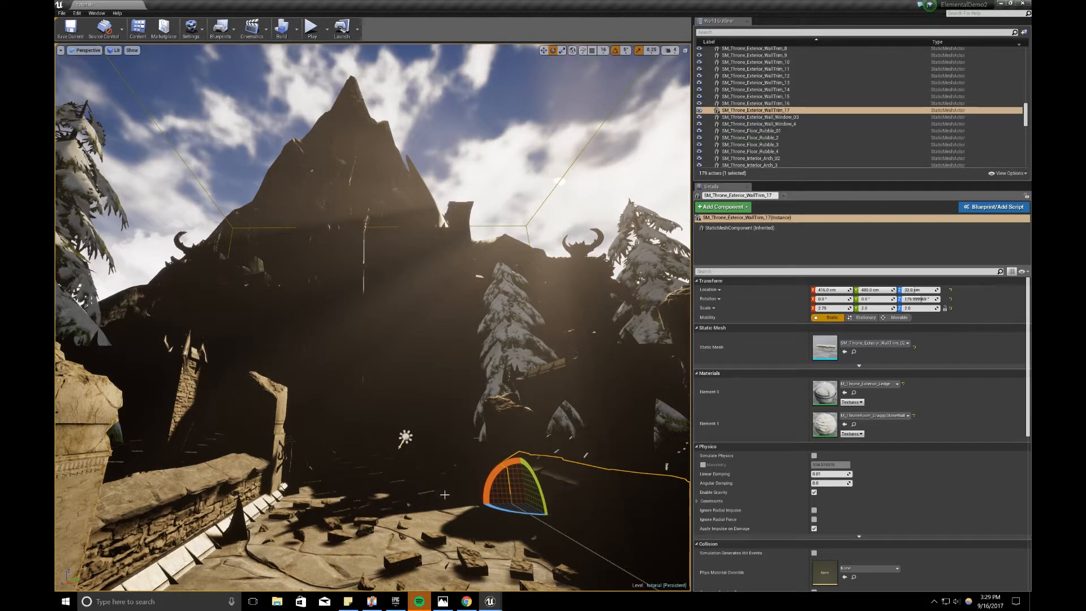
pyautogui.click(76, 13)
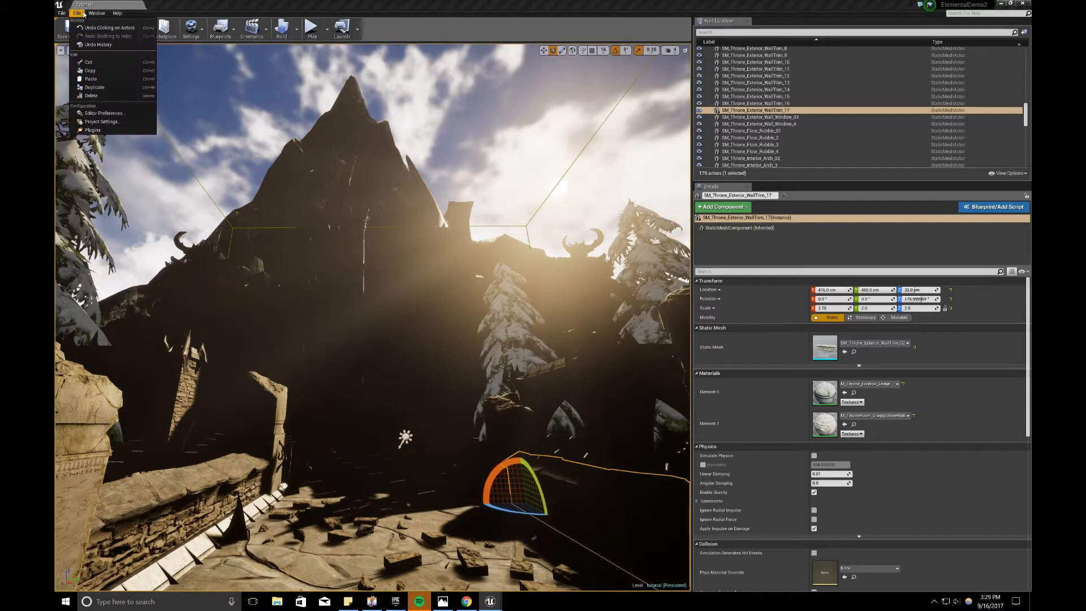
pyautogui.moveTo(96, 12)
pyautogui.click(117, 74)
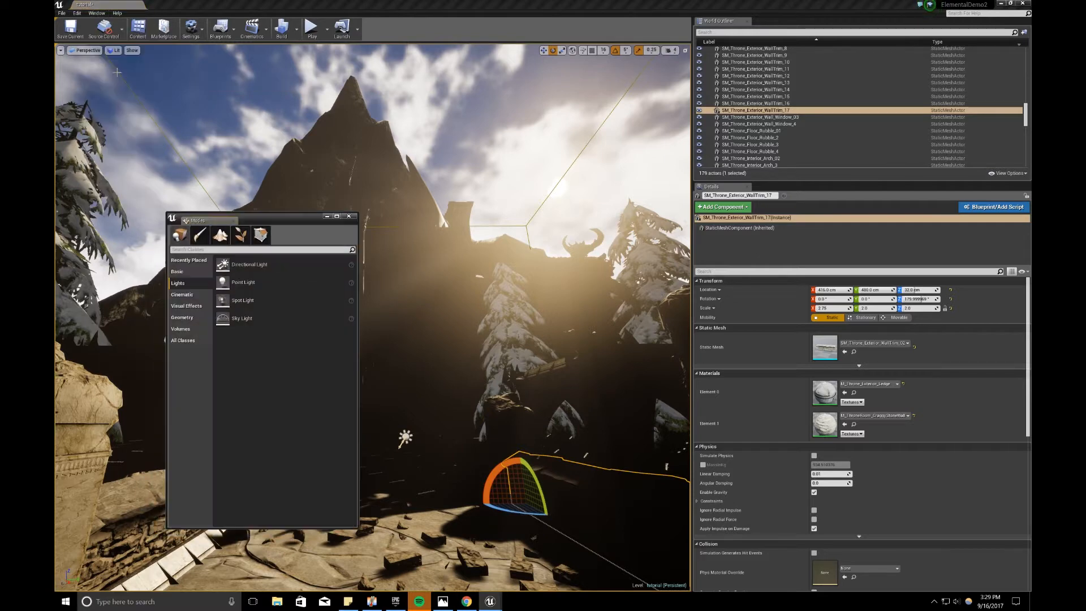
pyautogui.moveTo(403, 477); pyautogui.dragTo(404, 485)
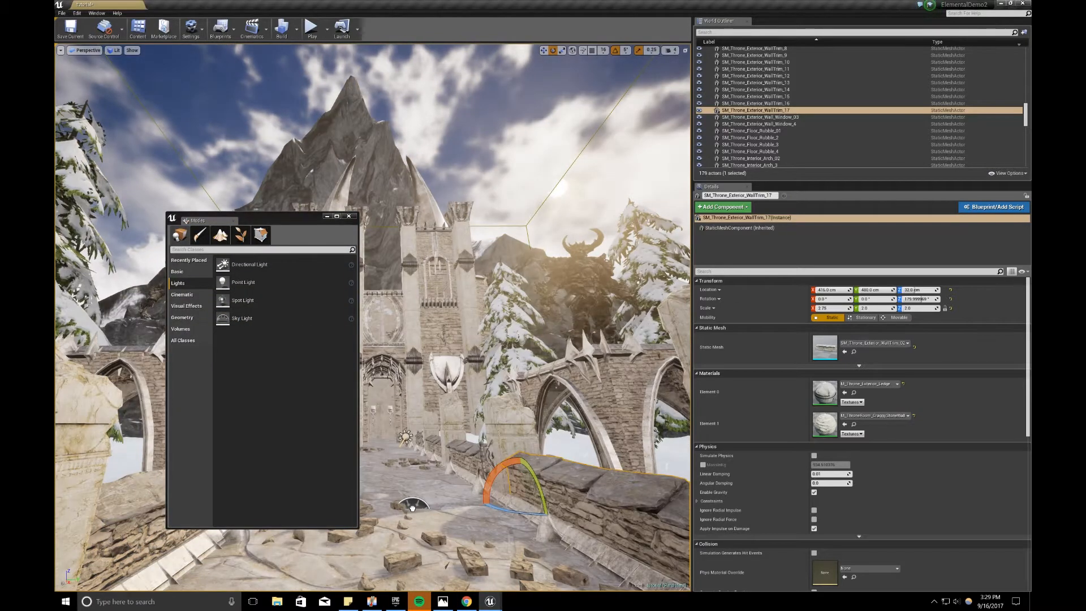
pyautogui.click(327, 216)
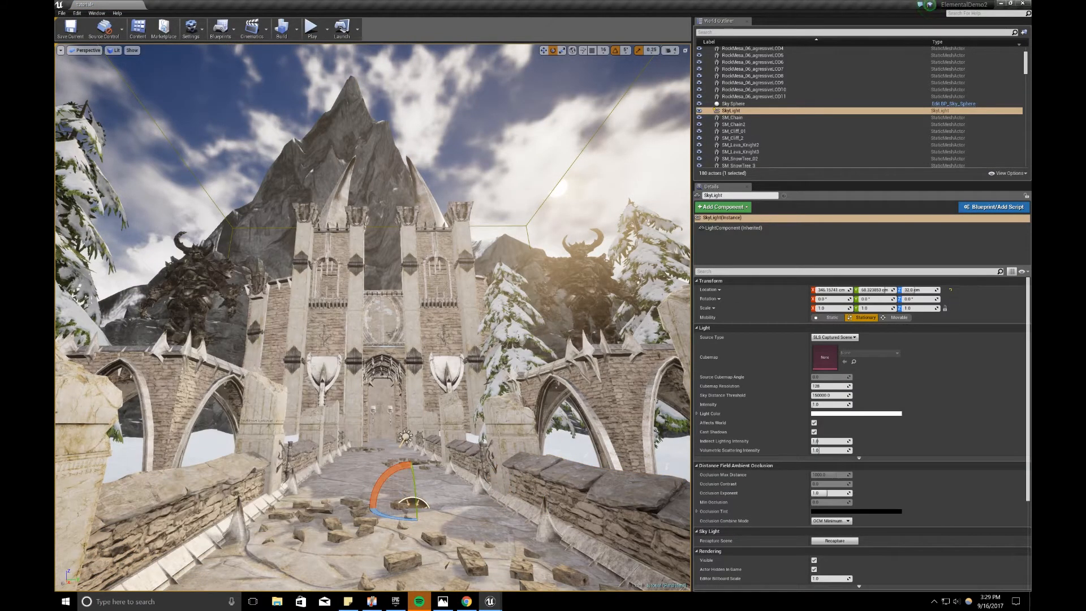
pyautogui.press('w')
pyautogui.moveTo(412, 487); pyautogui.dragTo(412, 458)
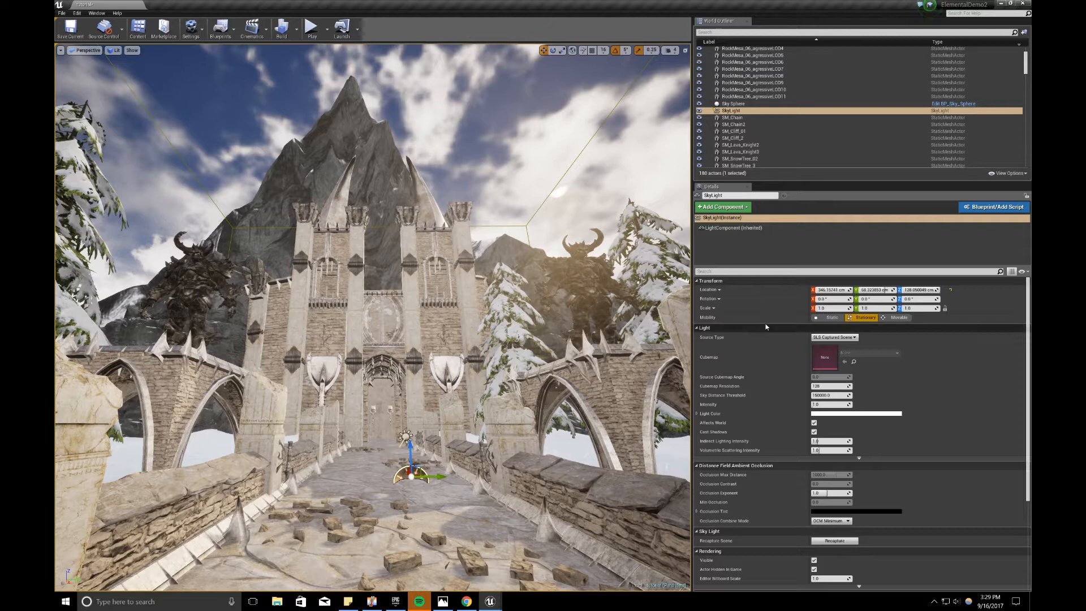
# Step: Set the Sky Light's intensity to 0.25 and its light color to a pale blue of about RGB 0.78, 0.86, 0.94
pyautogui.click(822, 403)
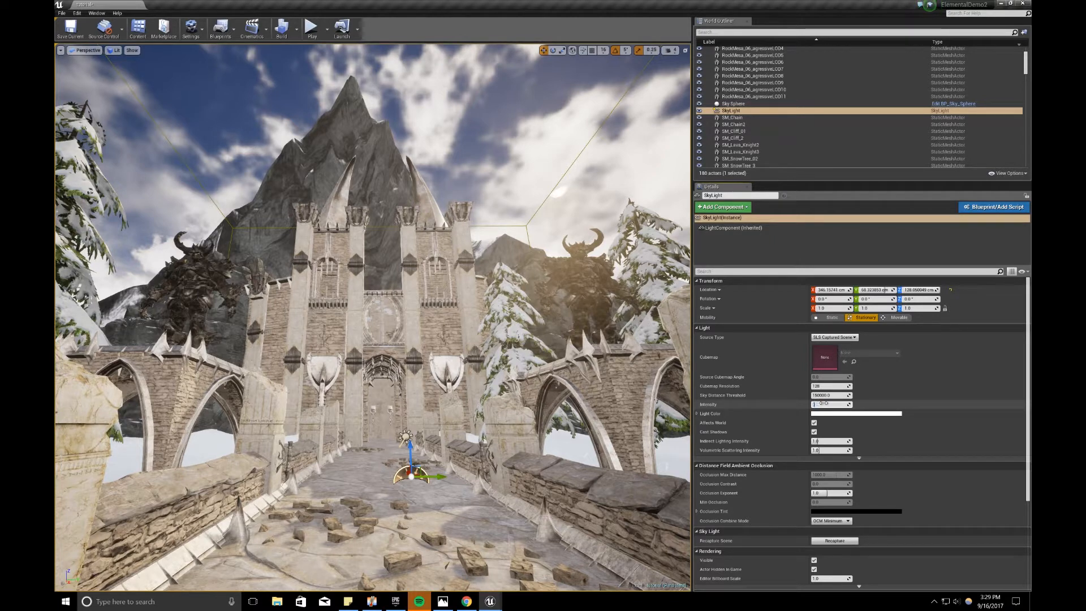
pyautogui.press('Return')
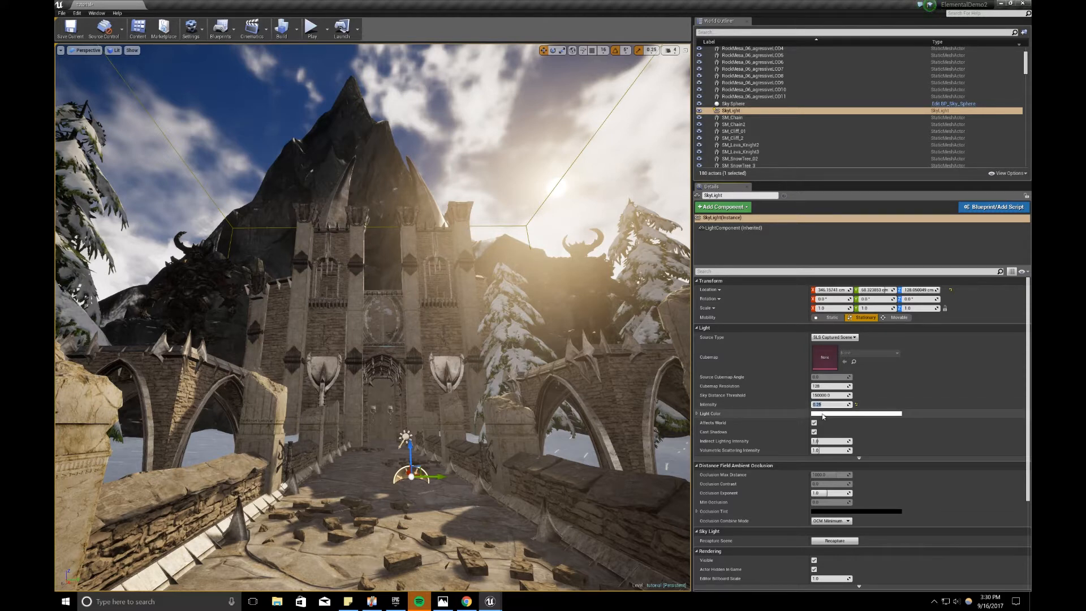
pyautogui.click(823, 417)
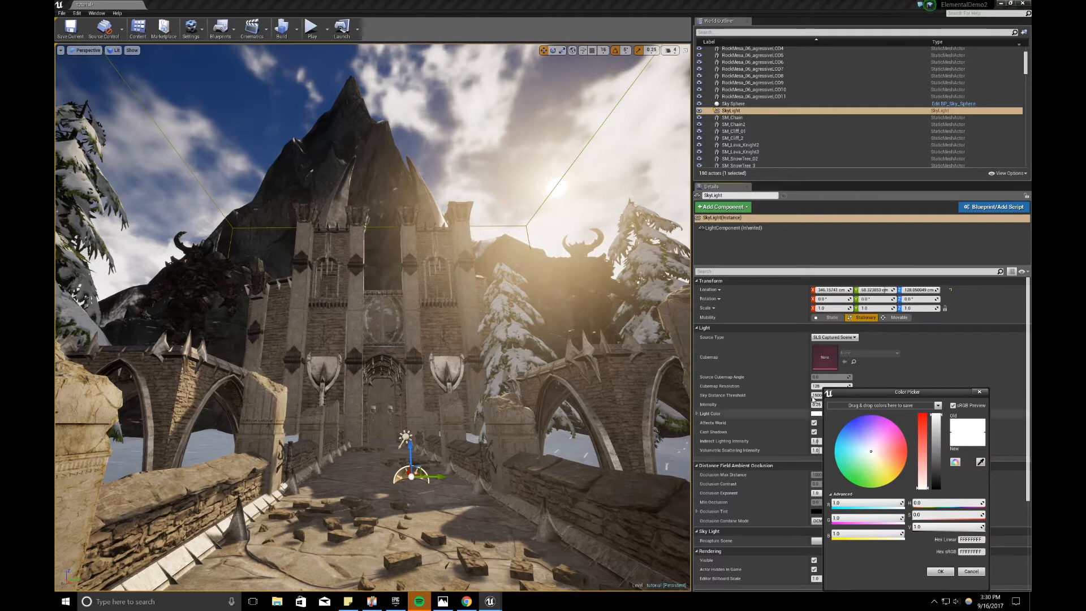
pyautogui.click(871, 452)
pyautogui.moveTo(870, 454); pyautogui.dragTo(866, 450)
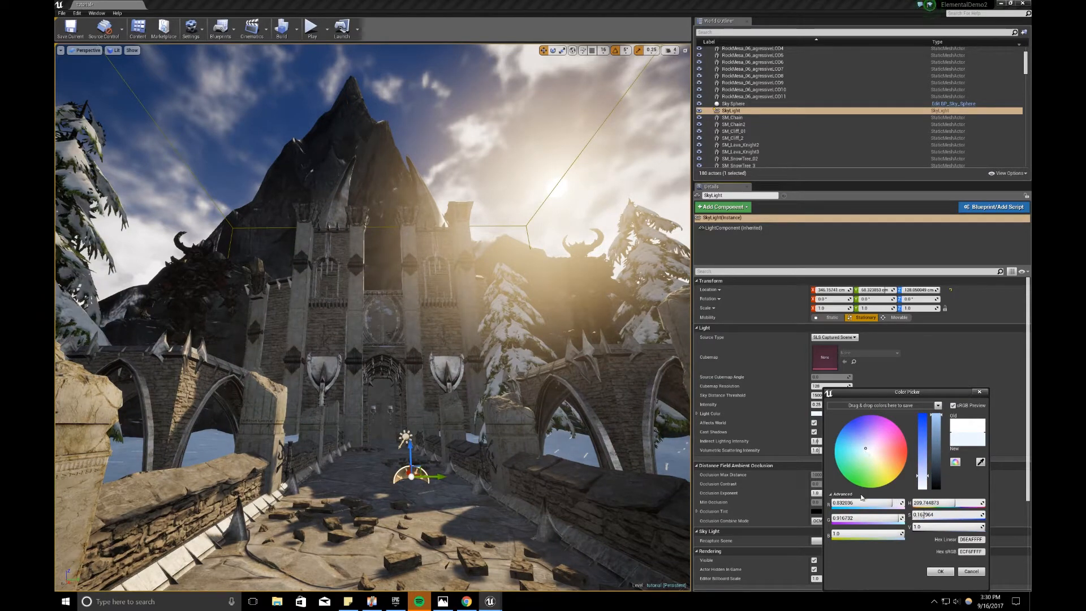
pyautogui.click(936, 424)
pyautogui.moveTo(937, 422); pyautogui.dragTo(937, 420)
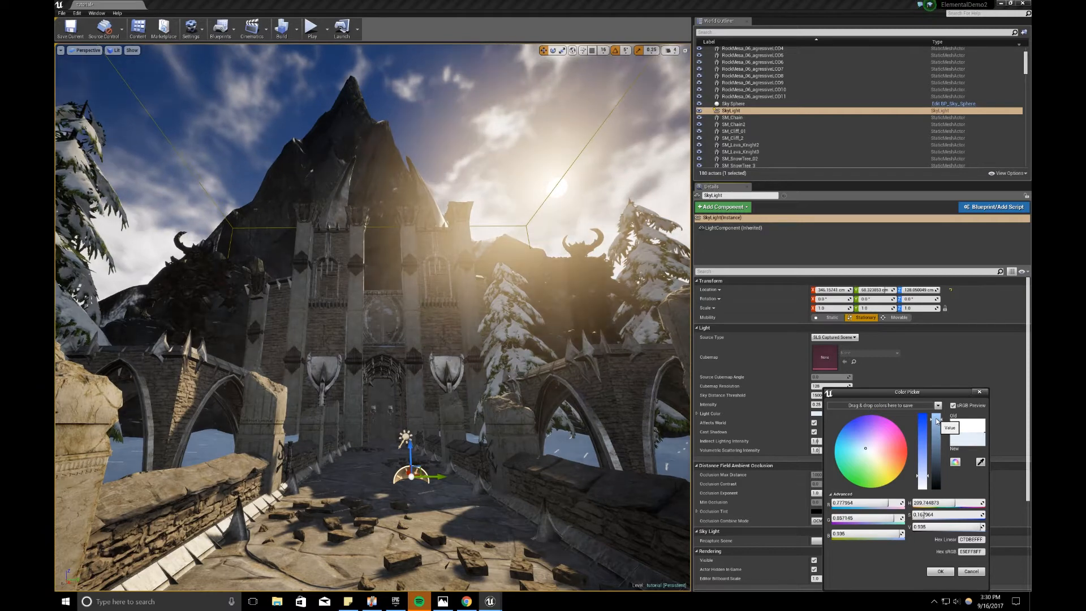
pyautogui.click(940, 570)
# Step: Set the Sky Light's Indirect Lighting Intensity to 2.0
pyautogui.click(825, 441)
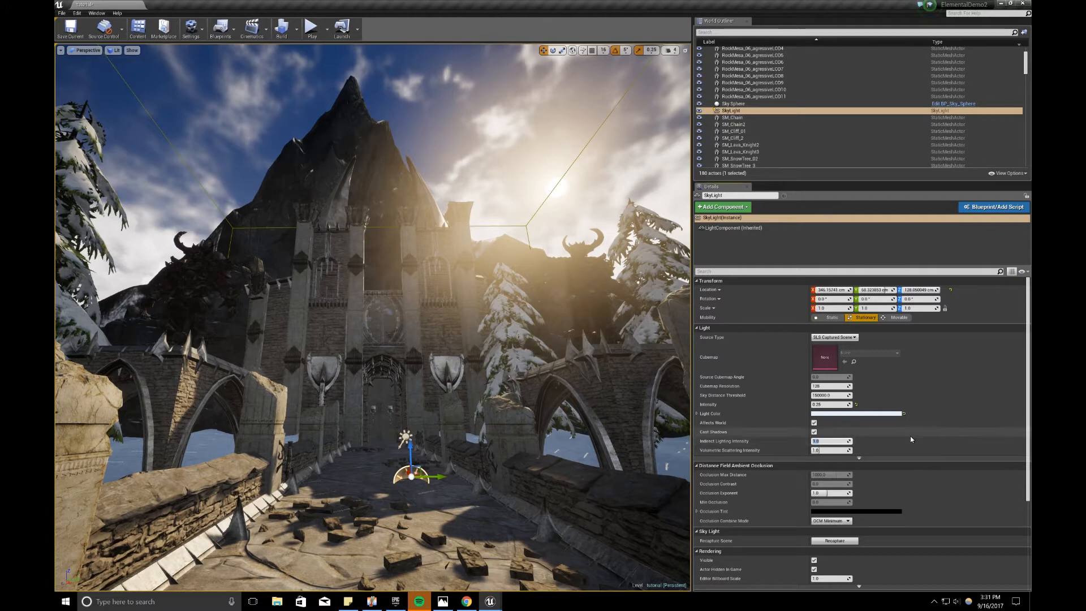
pyautogui.write('2')
pyautogui.press('Return')
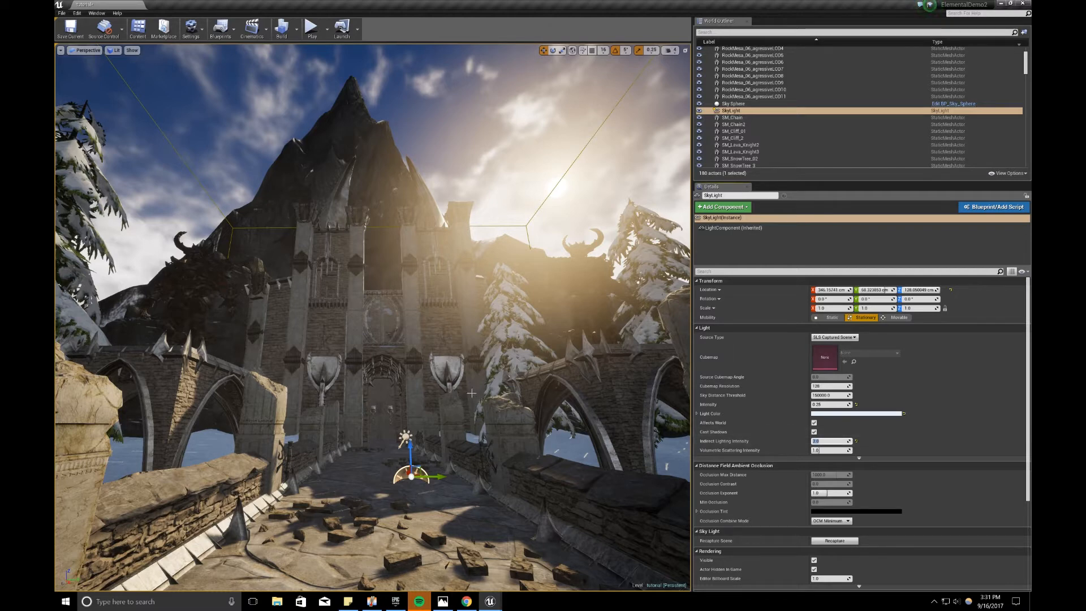
pyautogui.moveTo(472, 394); pyautogui.dragTo(469, 393, button='right')
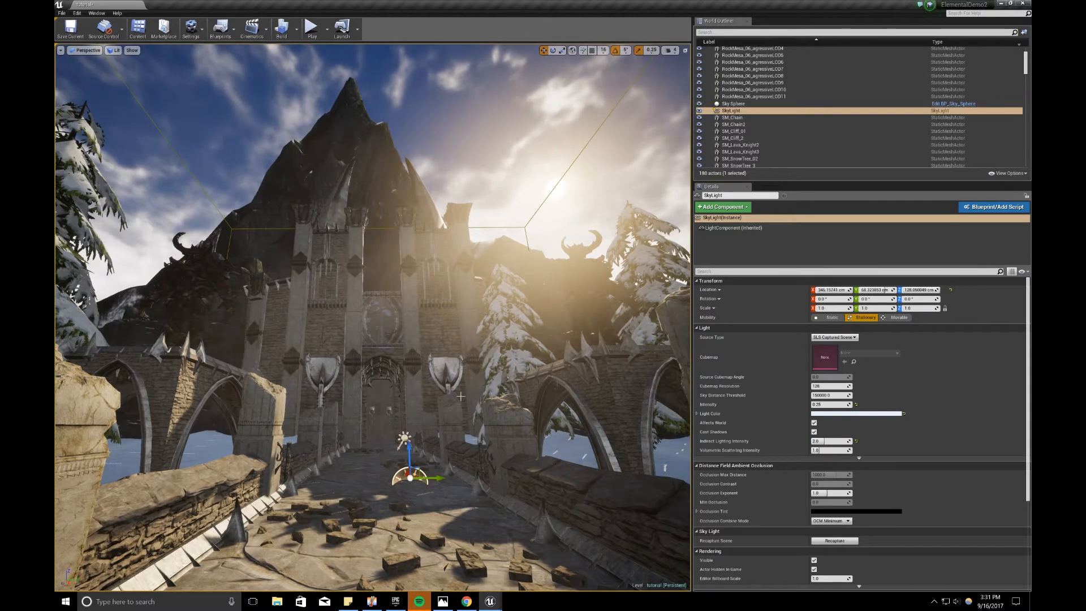
# Step: Place an Exponential Height Fog actor from the visual effects on the bridge in front of the castle gate
pyautogui.click(97, 13)
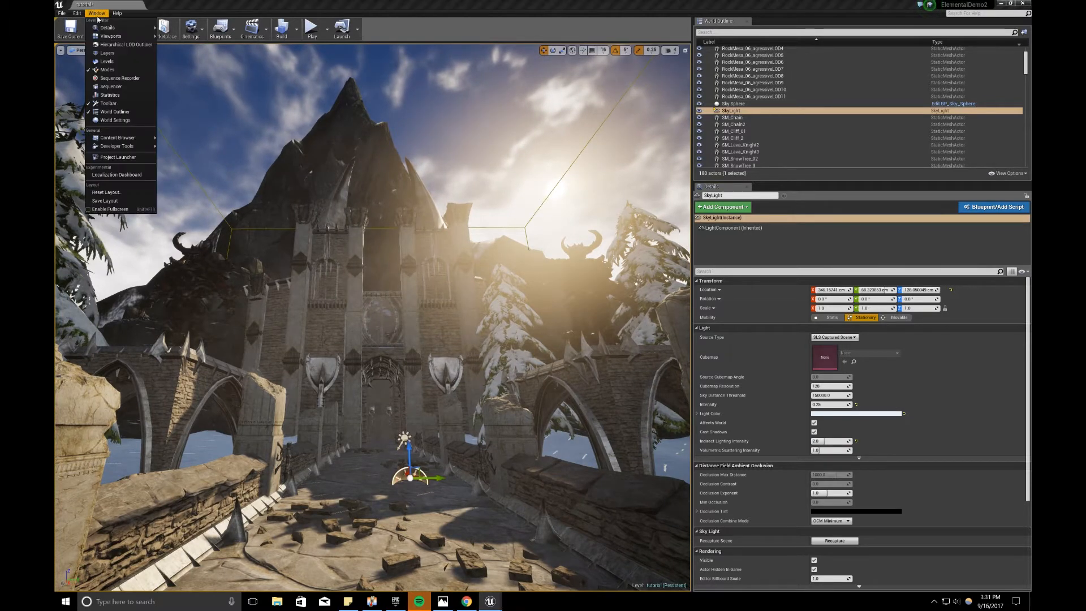
pyautogui.click(107, 70)
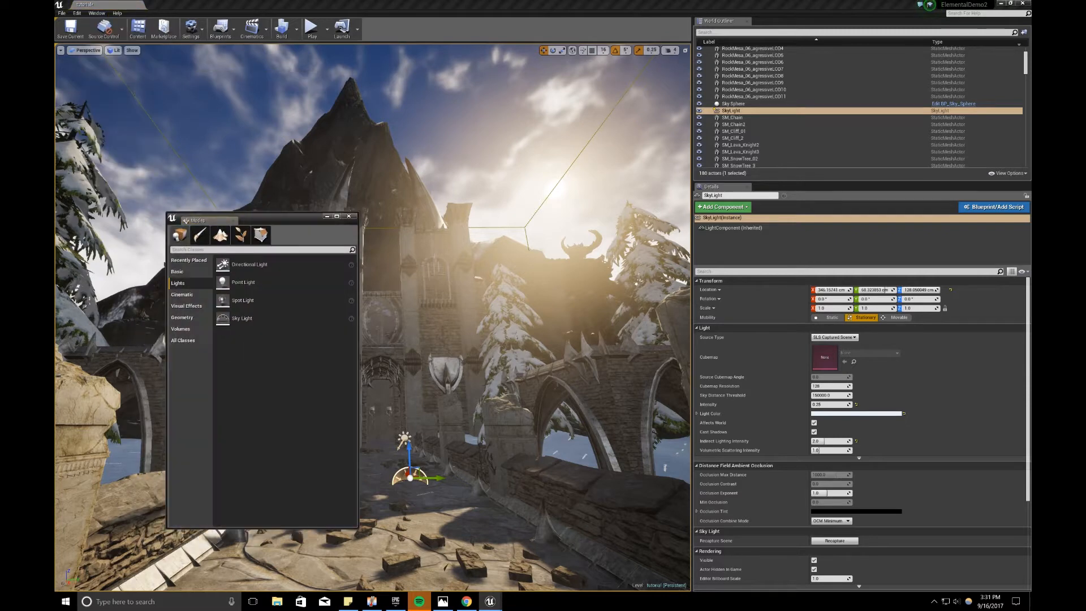
pyautogui.click(197, 306)
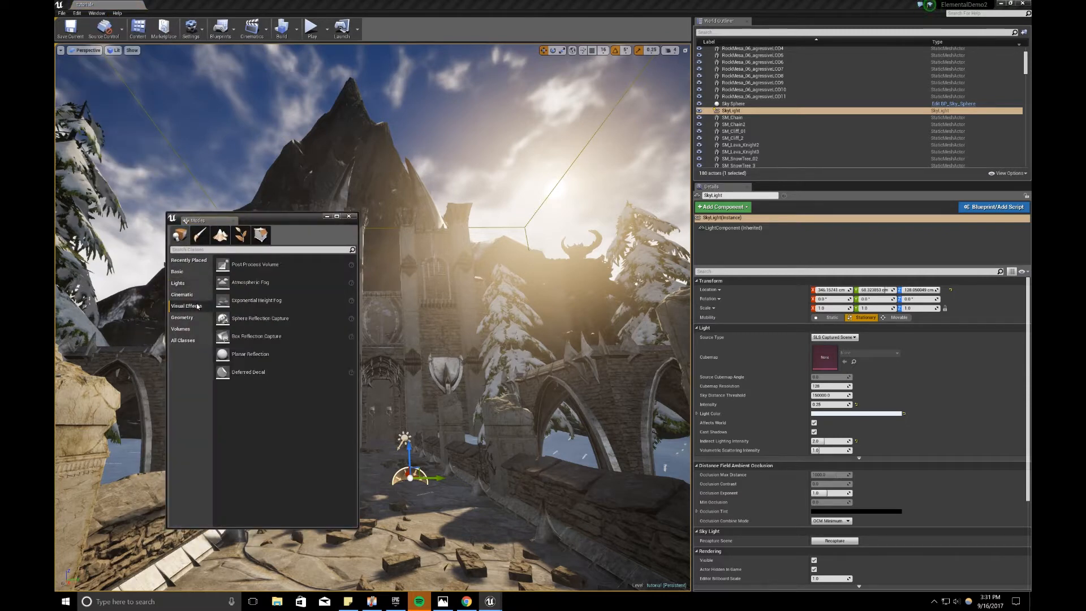
pyautogui.moveTo(220, 300); pyautogui.dragTo(383, 435)
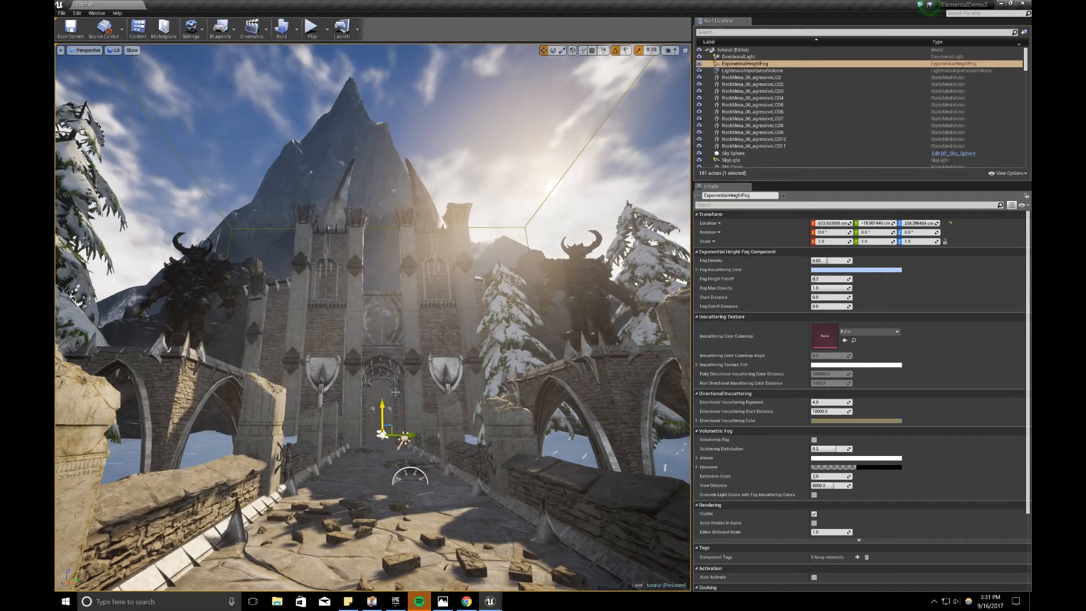
# Step: Try a Fog Density of 0.2 on the Exponential Height Fog and settle on 0.15
pyautogui.click(833, 262)
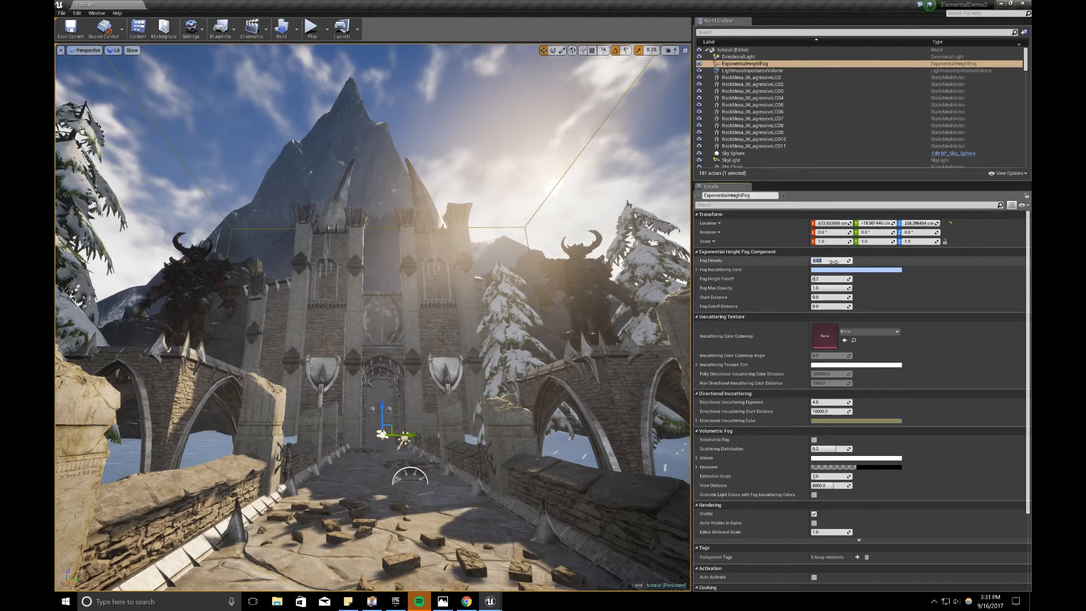
pyautogui.write('0.2')
pyautogui.press('Return')
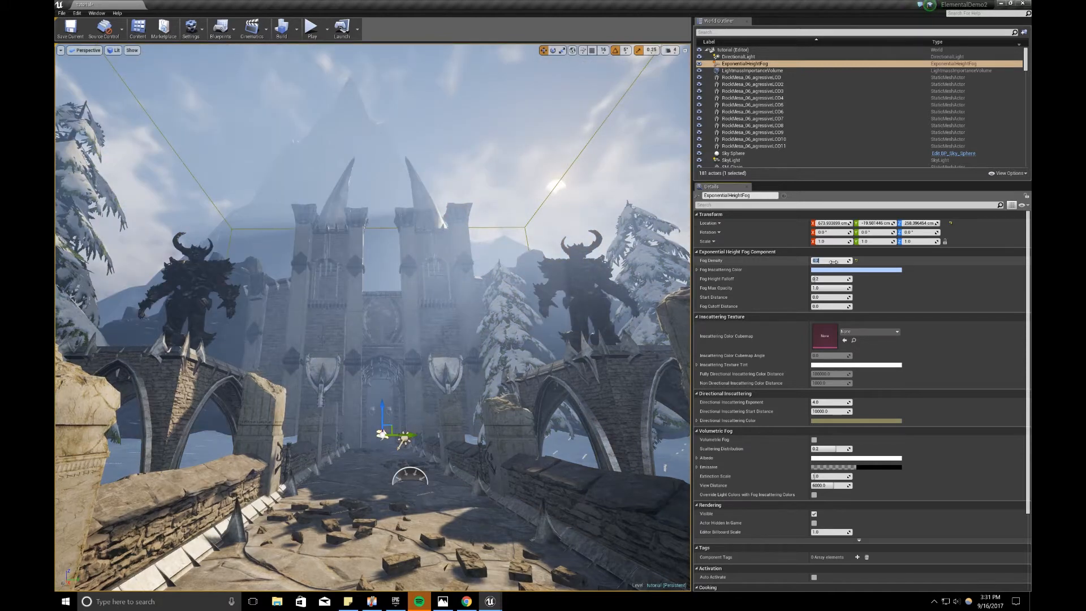
pyautogui.press('Return')
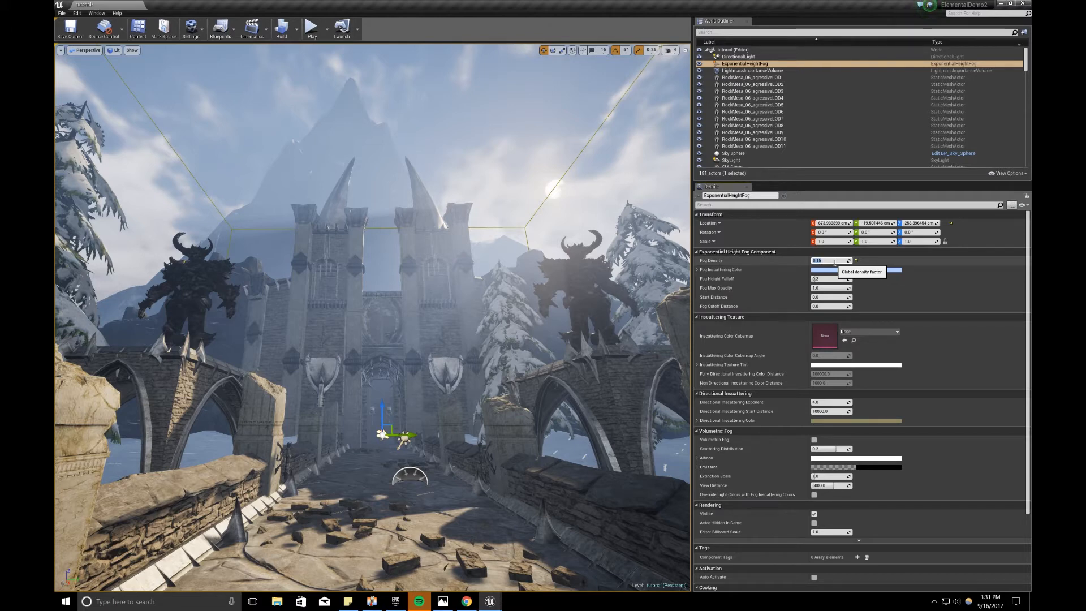
# Step: Set the Fog Inscattering Color to a darker, muted blue of about RGB 0.27, 0.38, 0.55
pyautogui.click(838, 274)
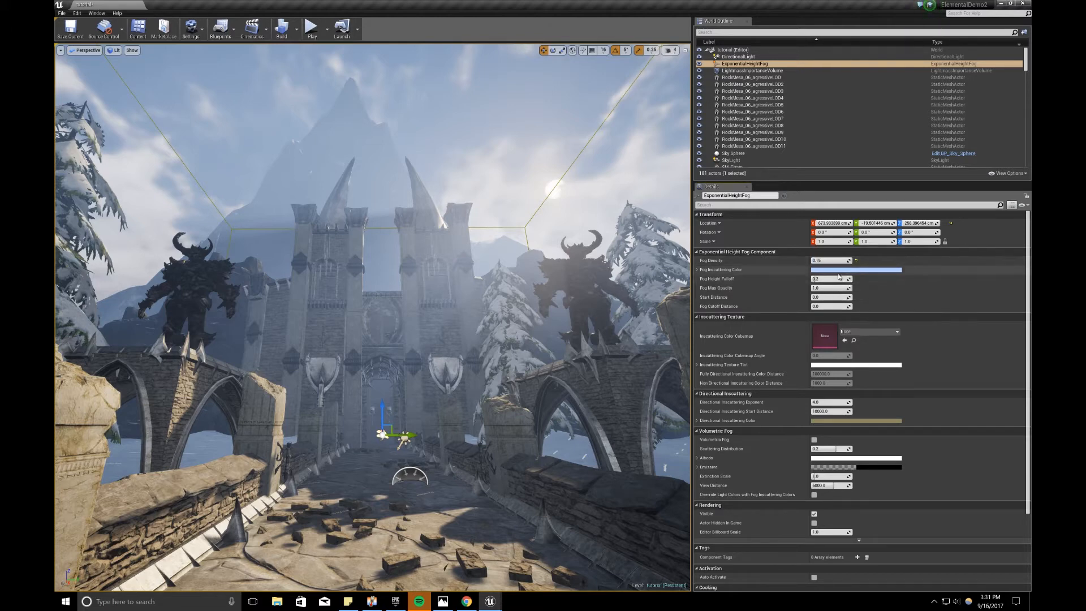
pyautogui.click(839, 270)
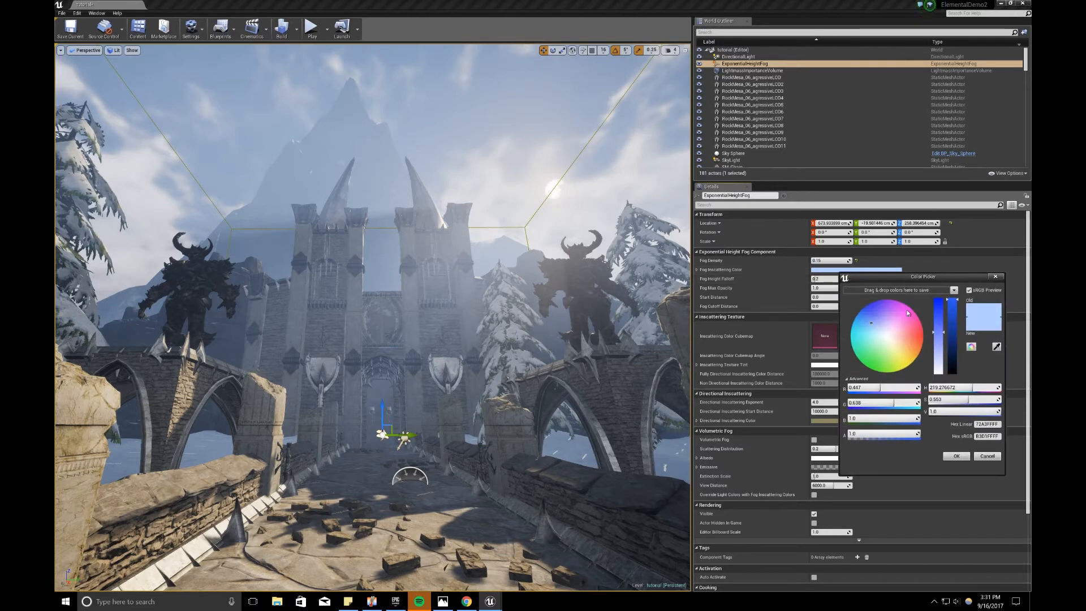
pyautogui.click(953, 320)
pyautogui.moveTo(954, 322)
pyautogui.mouseDown()
pyautogui.moveTo(956, 338)
pyautogui.moveTo(955, 325)
pyautogui.mouseUp()
pyautogui.moveTo(872, 323); pyautogui.dragTo(875, 326)
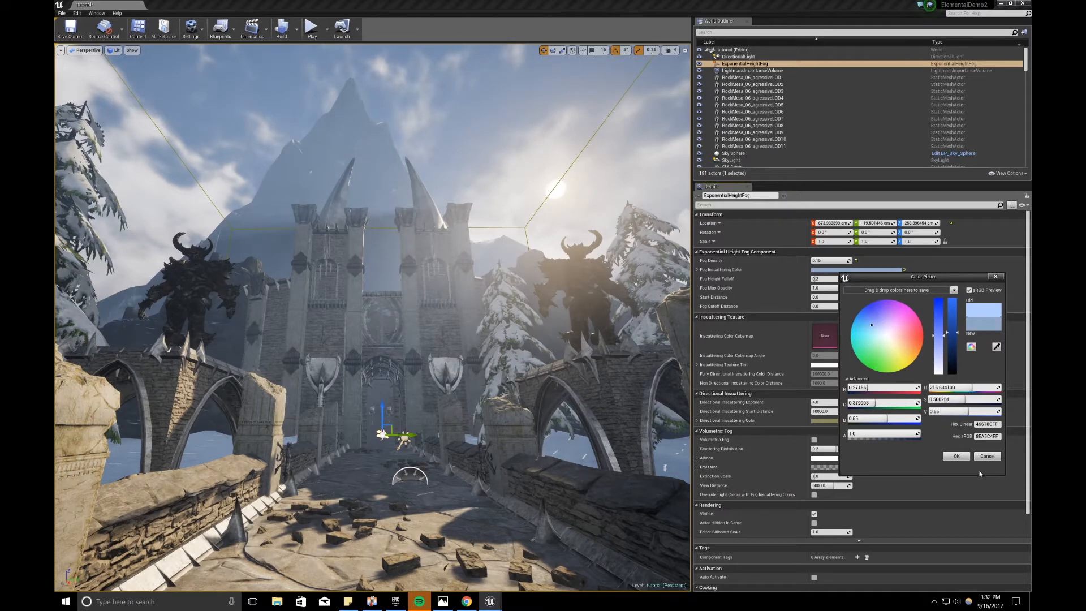
pyautogui.click(955, 455)
# Step: Try a Fog Height Falloff of 2 and settle on 0.5
pyautogui.click(823, 278)
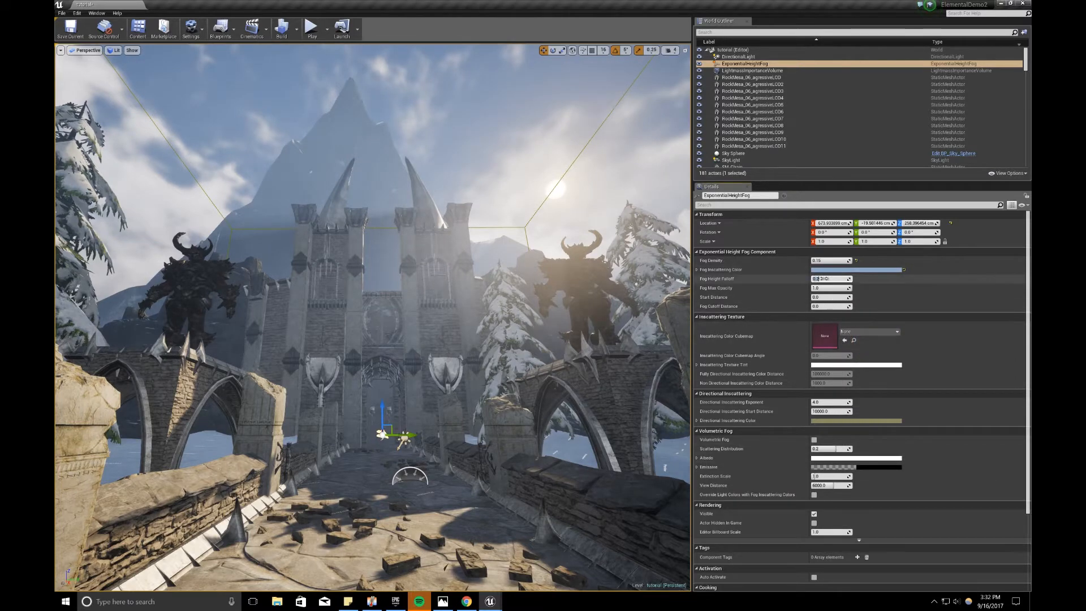
pyautogui.write('2')
pyautogui.press('Return')
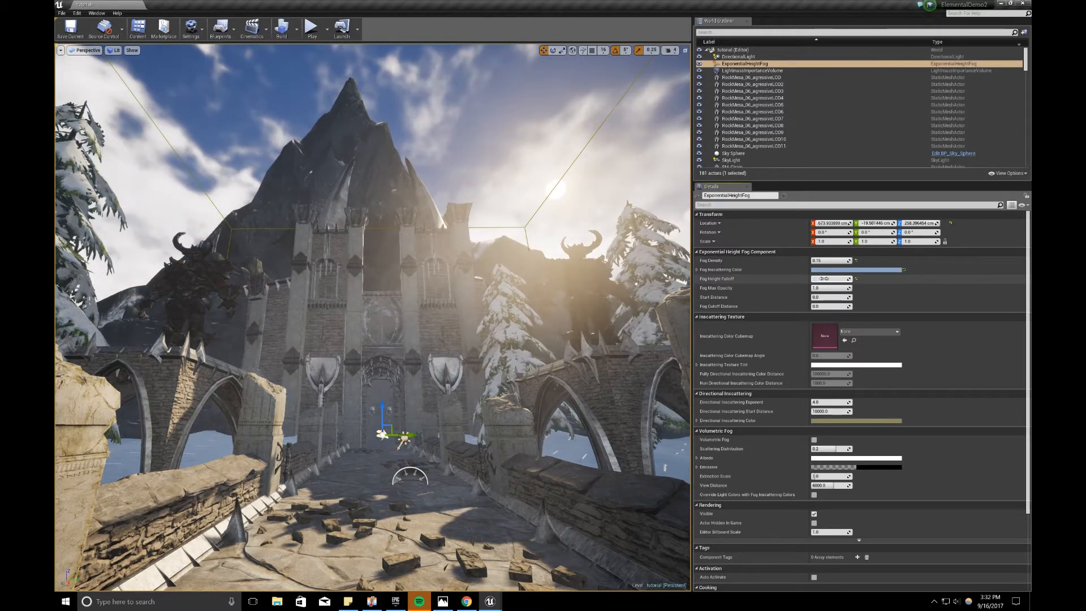
pyautogui.write('0.5')
pyautogui.press('Return')
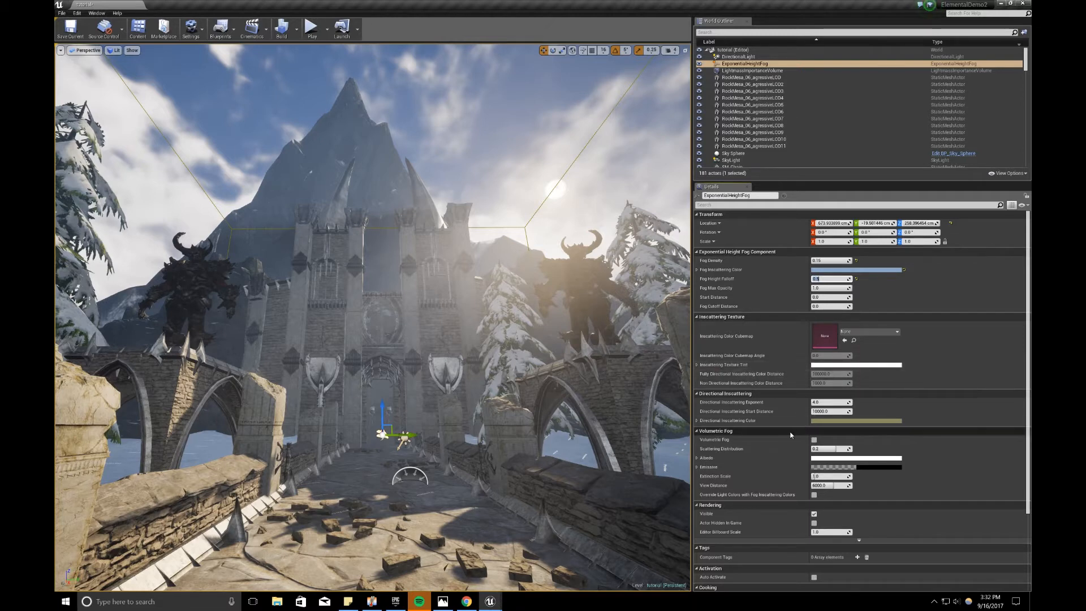
# Step: Set the fog's Directional Inscattering Color to a warm beige of about RGB 0.53, 0.42, 0.33
pyautogui.click(821, 421)
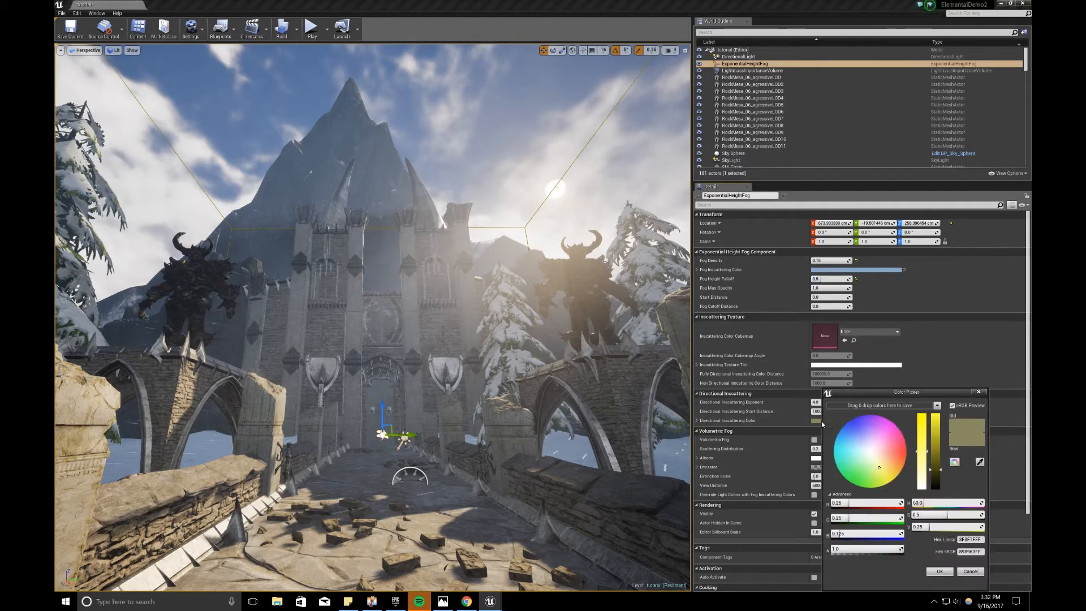
pyautogui.moveTo(880, 470); pyautogui.dragTo(935, 448)
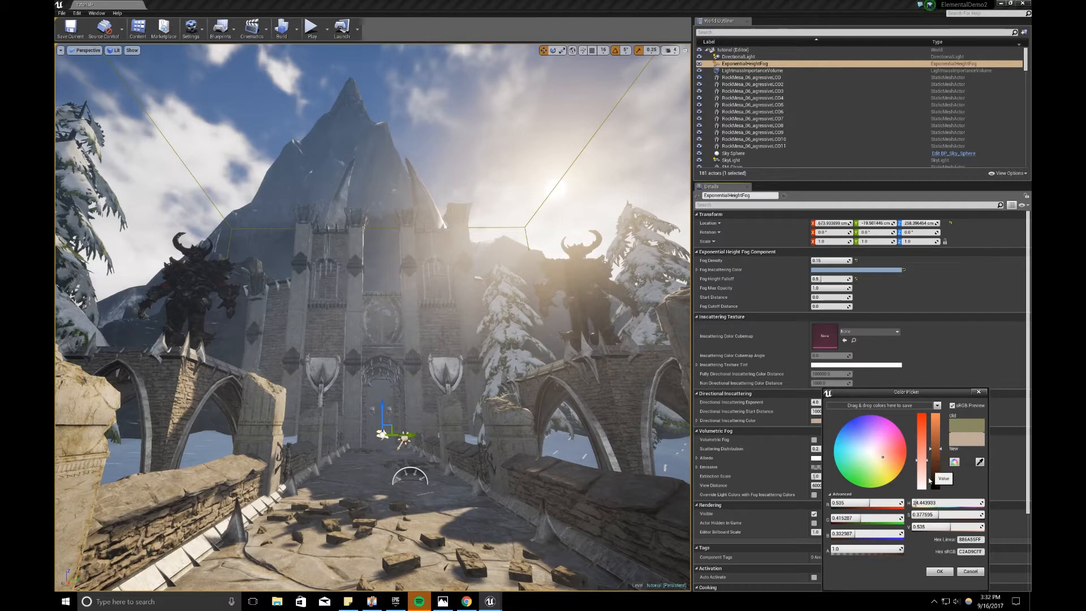
pyautogui.click(940, 571)
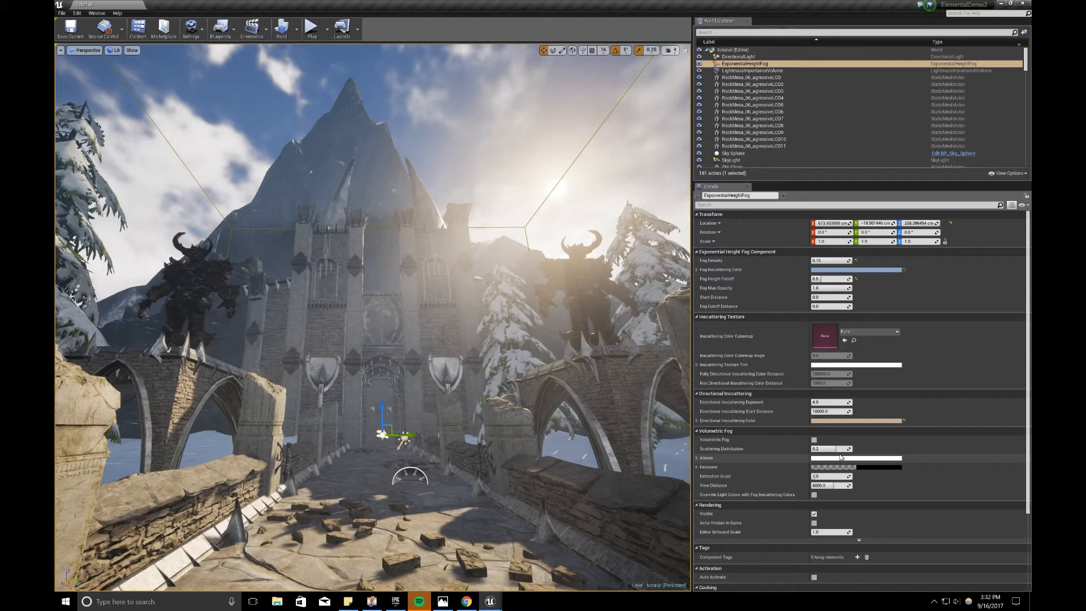
# Step: Enable Volumetric Fog and the override of light colors with the fog inscattering colors
pyautogui.click(814, 440)
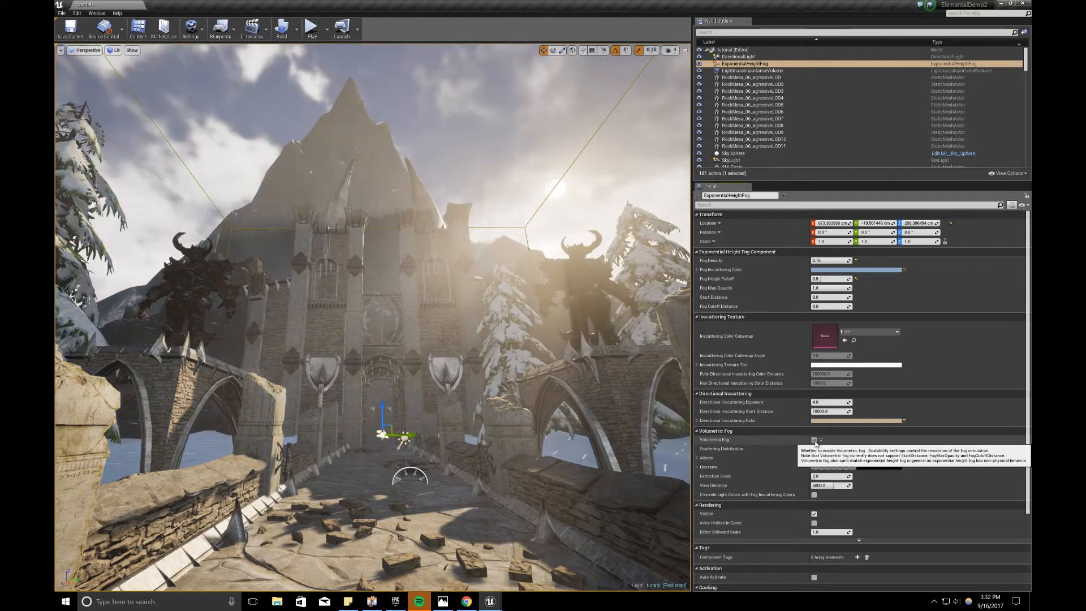
pyautogui.click(814, 495)
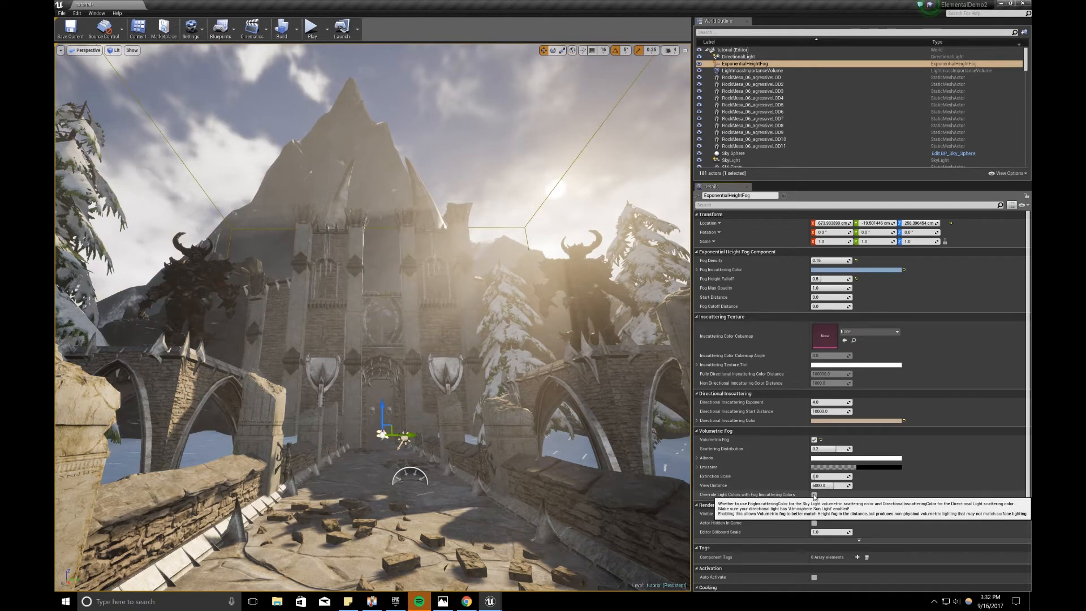
pyautogui.click(825, 449)
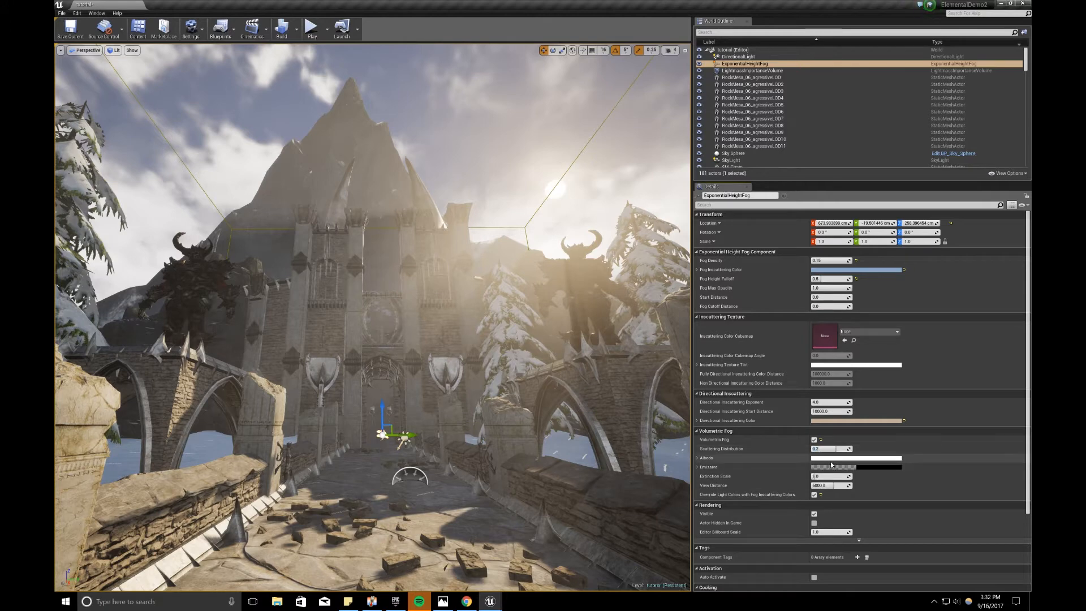
# Step: Set the volumetric fog's Albedo to a light violet-blue of about RGB 0.50, 0.51, 1.0
pyautogui.click(832, 458)
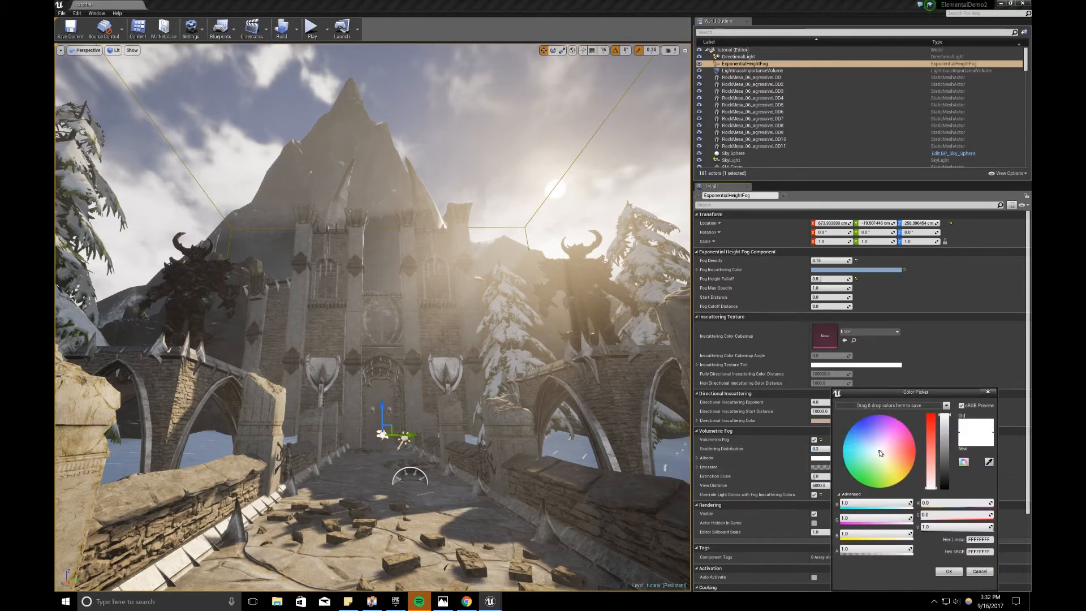
pyautogui.moveTo(880, 453)
pyautogui.mouseDown()
pyautogui.moveTo(860, 437)
pyautogui.moveTo(871, 438)
pyautogui.mouseUp()
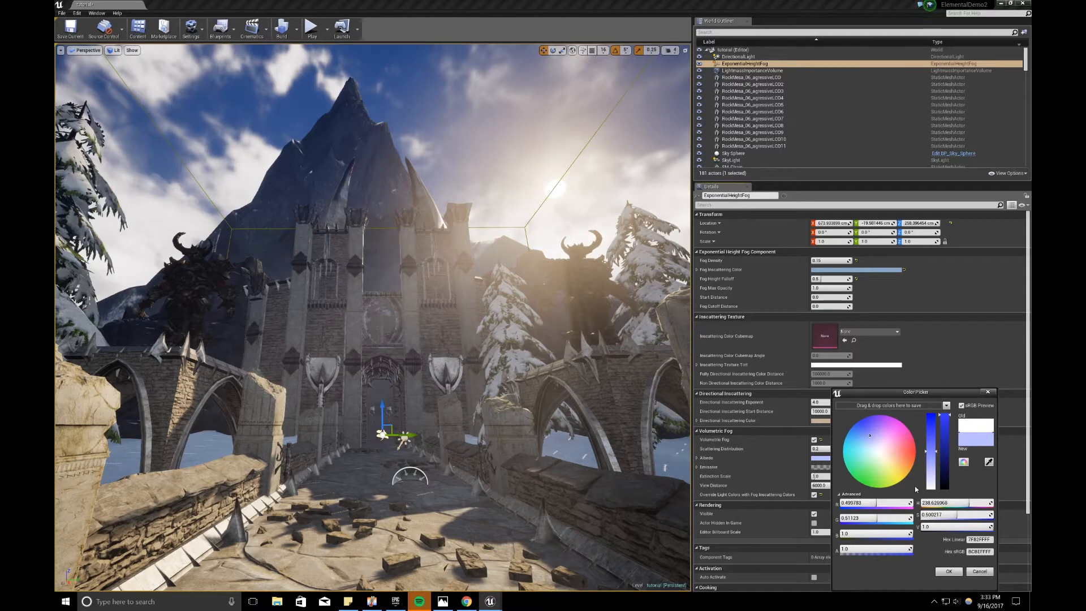
pyautogui.click(948, 572)
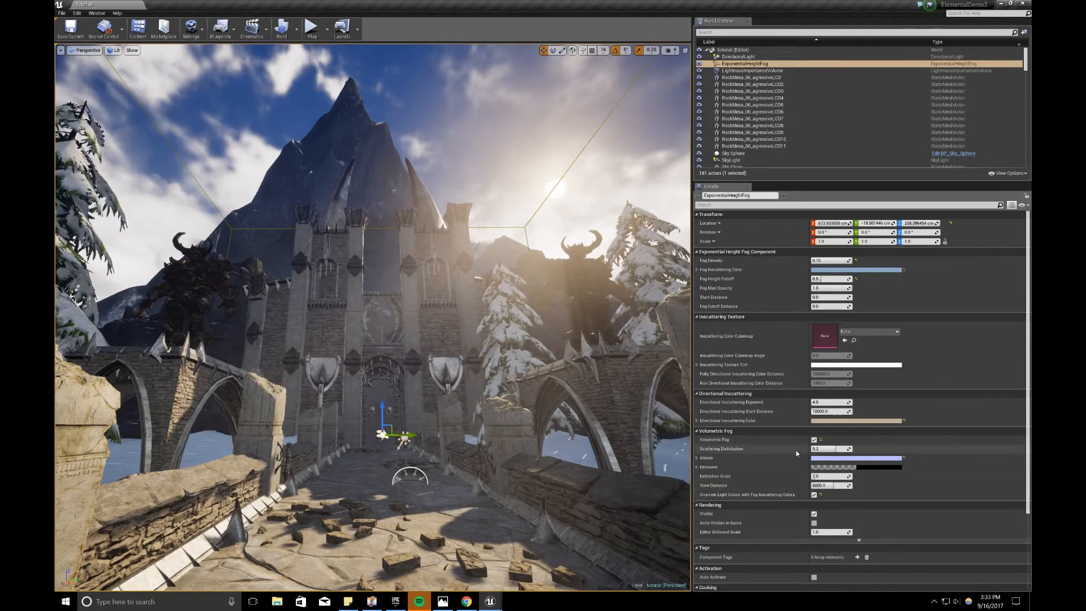
# Step: Set the volumetric fog's Scattering Distribution to 0.5 and check the castle scene in Game View without editor icons
pyautogui.click(828, 448)
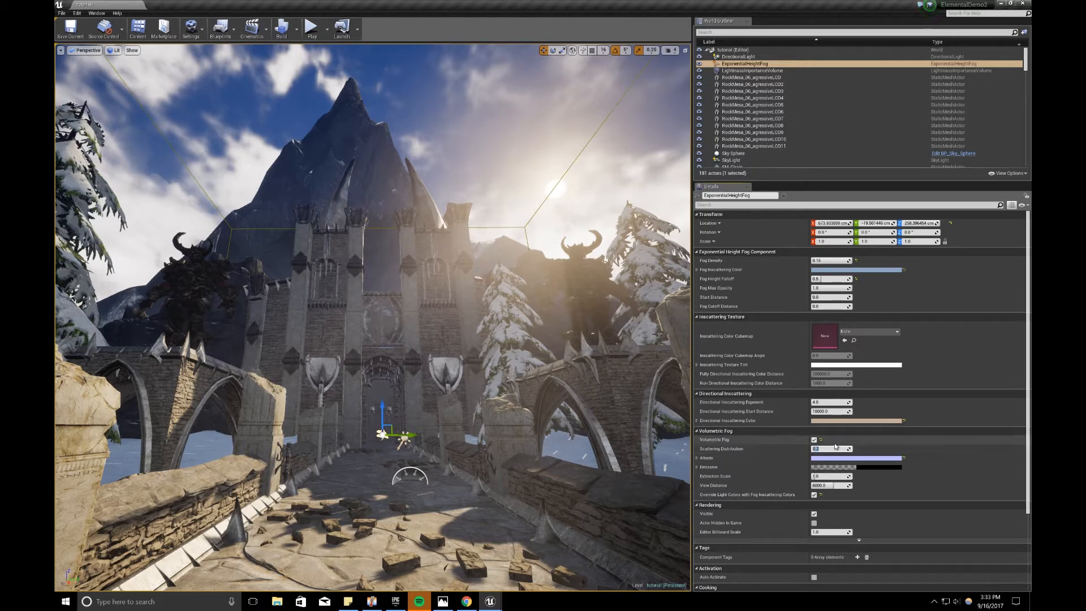
pyautogui.write('0.5')
pyautogui.press('Return')
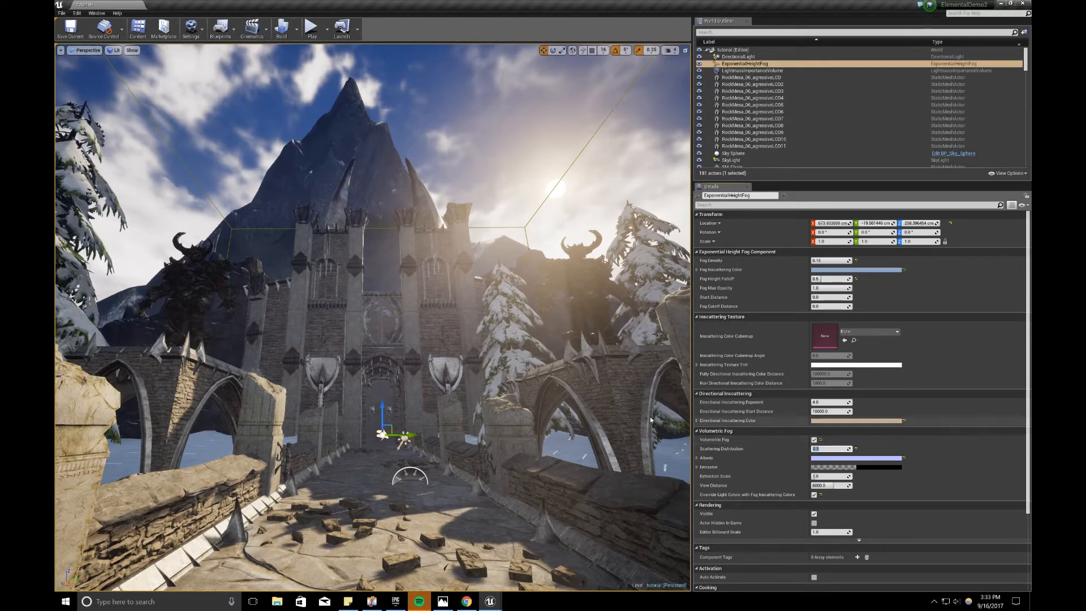
pyautogui.moveTo(518, 379); pyautogui.dragTo(532, 379, button='right')
pyautogui.press('g')
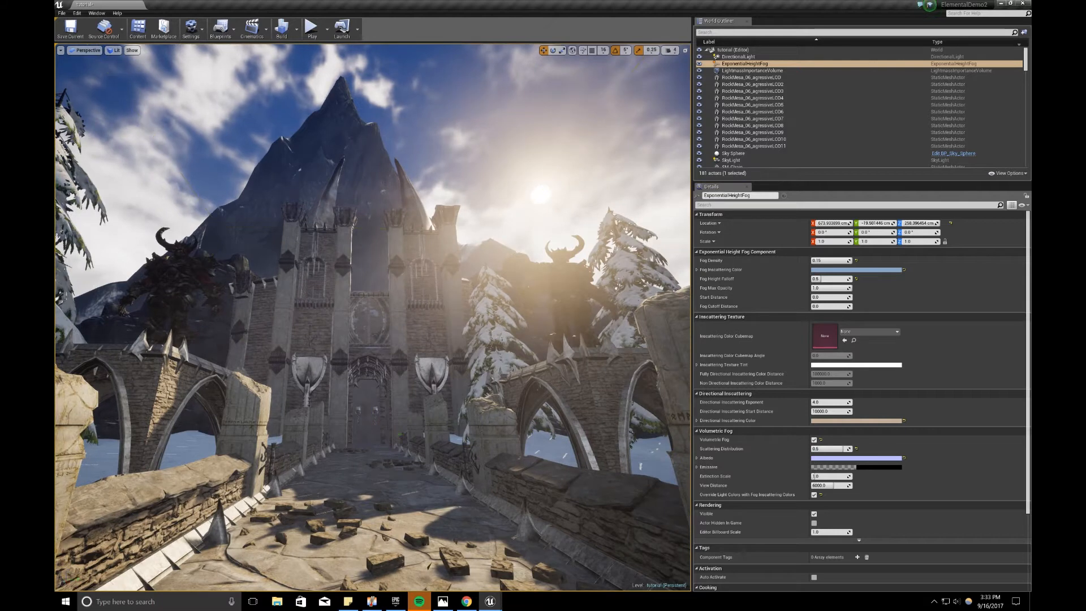
pyautogui.moveTo(509, 374); pyautogui.dragTo(512, 374)
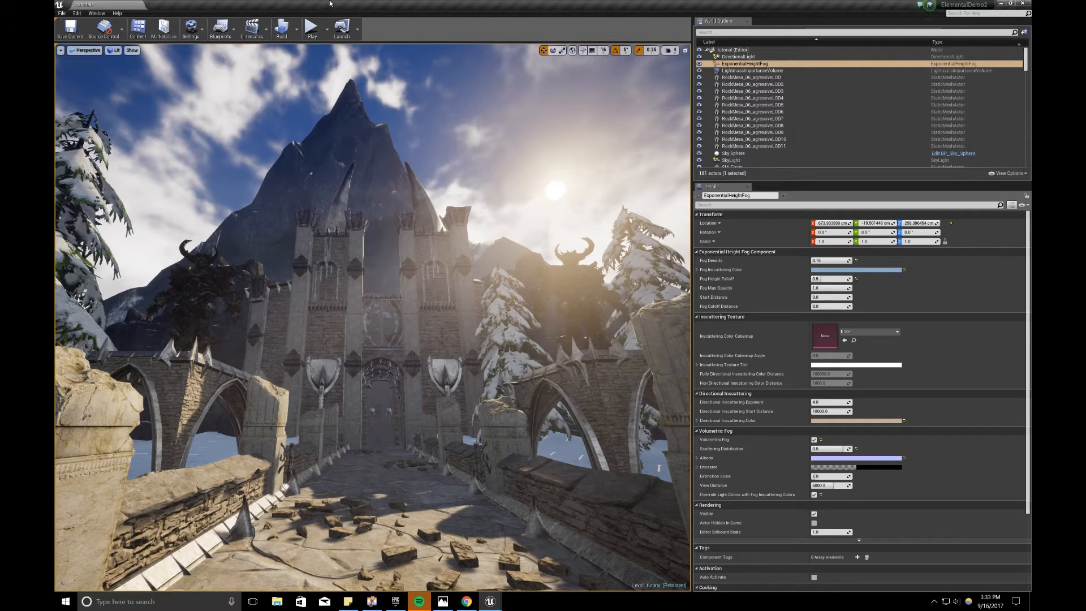
pyautogui.press('g')
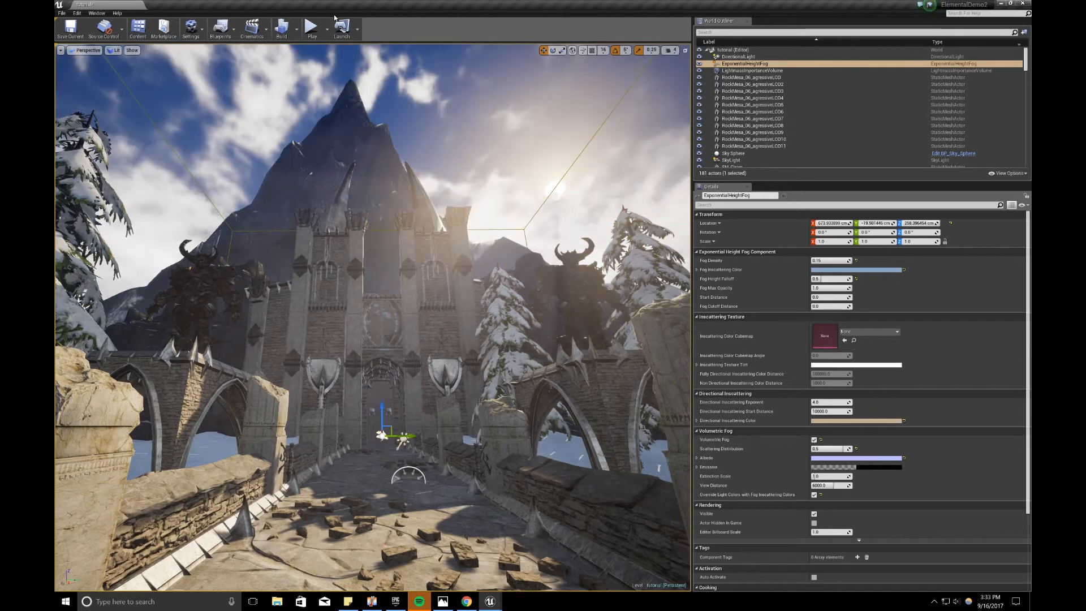
# Step: Build only the level's lighting with the lighting quality left at Preview, viewing the castle without editor icons
pyautogui.press('g')
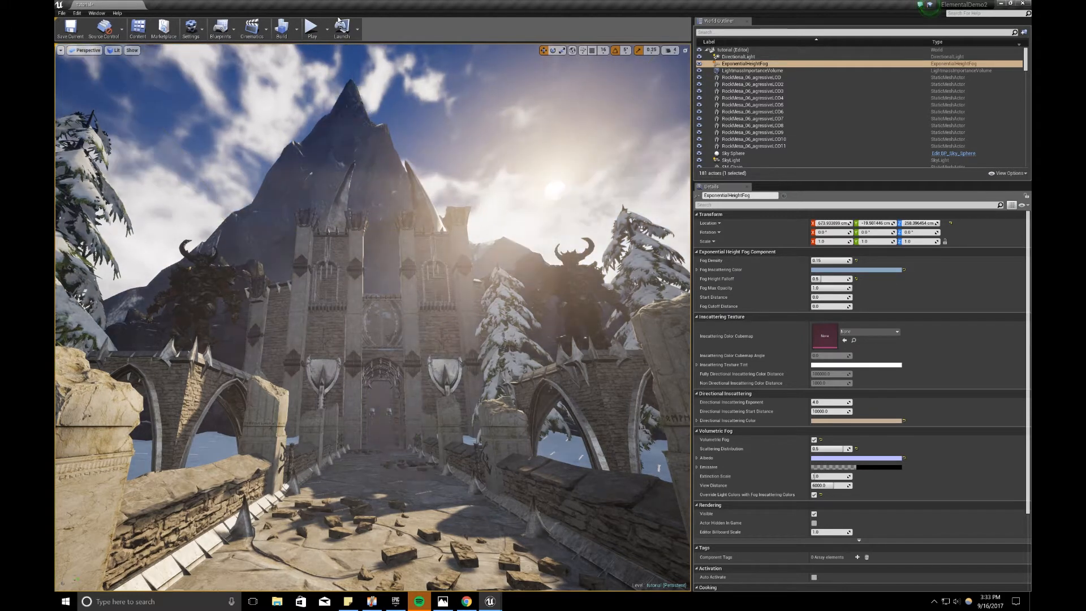
pyautogui.click(296, 36)
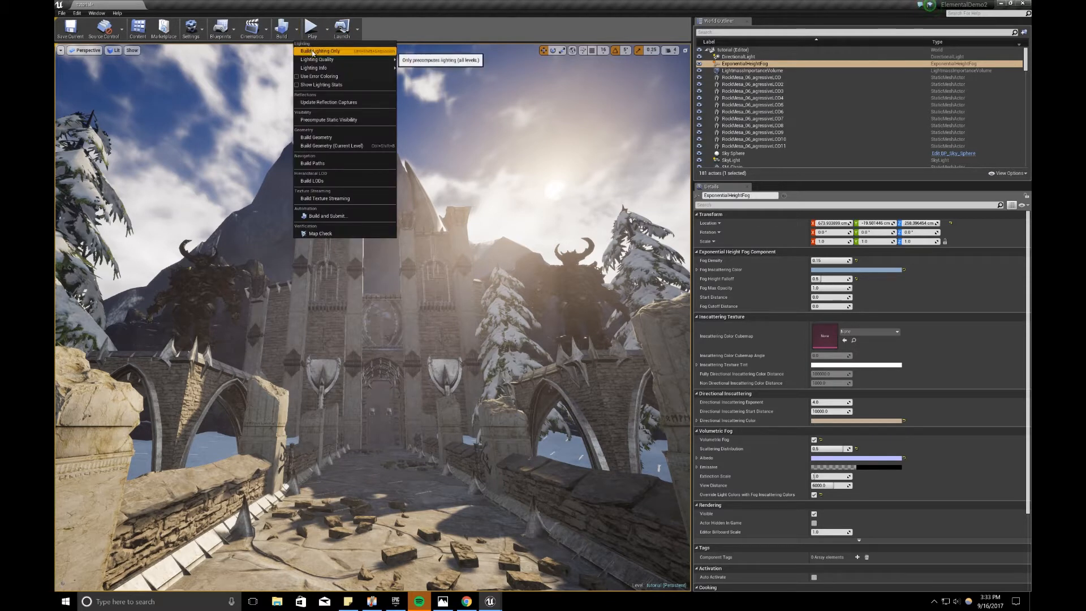
pyautogui.moveTo(324, 60)
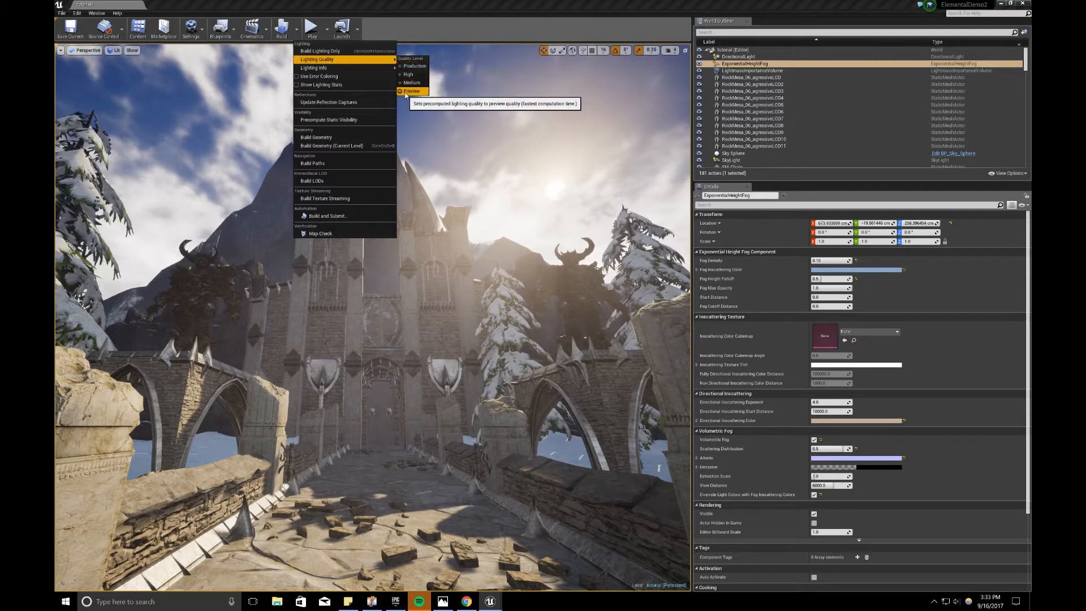
pyautogui.click(352, 51)
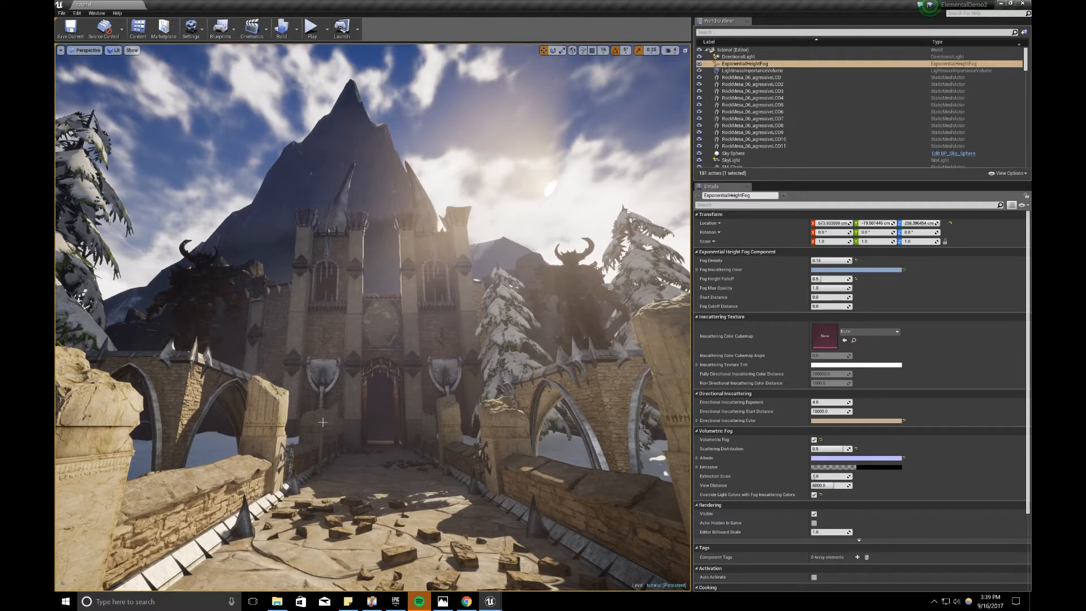
# Step: Inspect the rebuilt lighting around the castle gate and inside its stone entrance passage
pyautogui.moveTo(458, 202); pyautogui.dragTo(458, 79)
pyautogui.moveTo(458, 202)
pyautogui.mouseDown(button='right')
pyautogui.moveTo(458, 79)
pyautogui.moveTo(458, 193)
pyautogui.mouseUp(button='right')
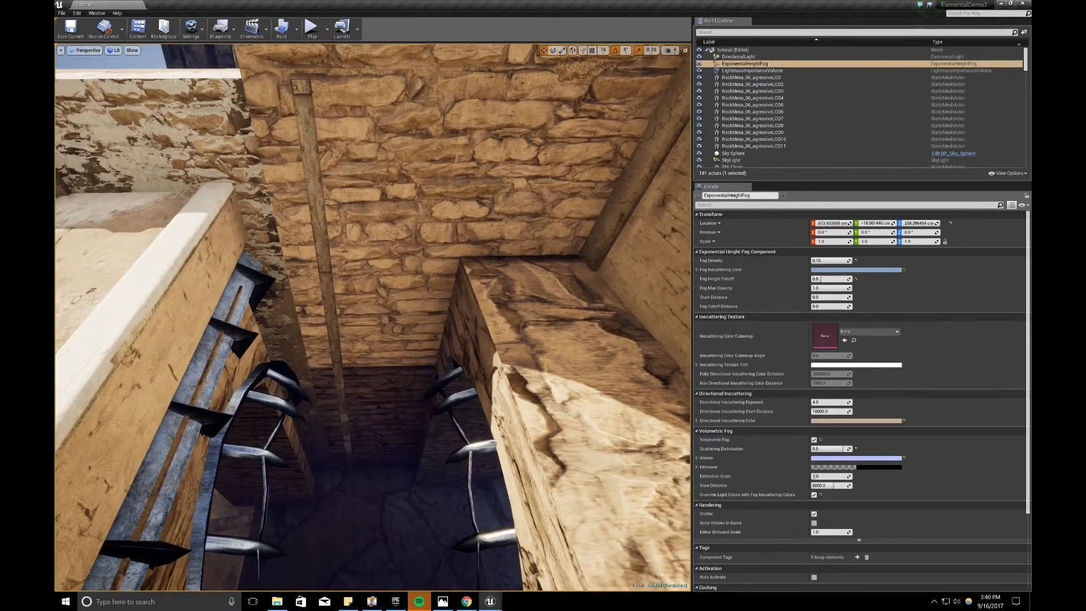
pyautogui.moveTo(458, 192); pyautogui.dragTo(408, 193, button='right')
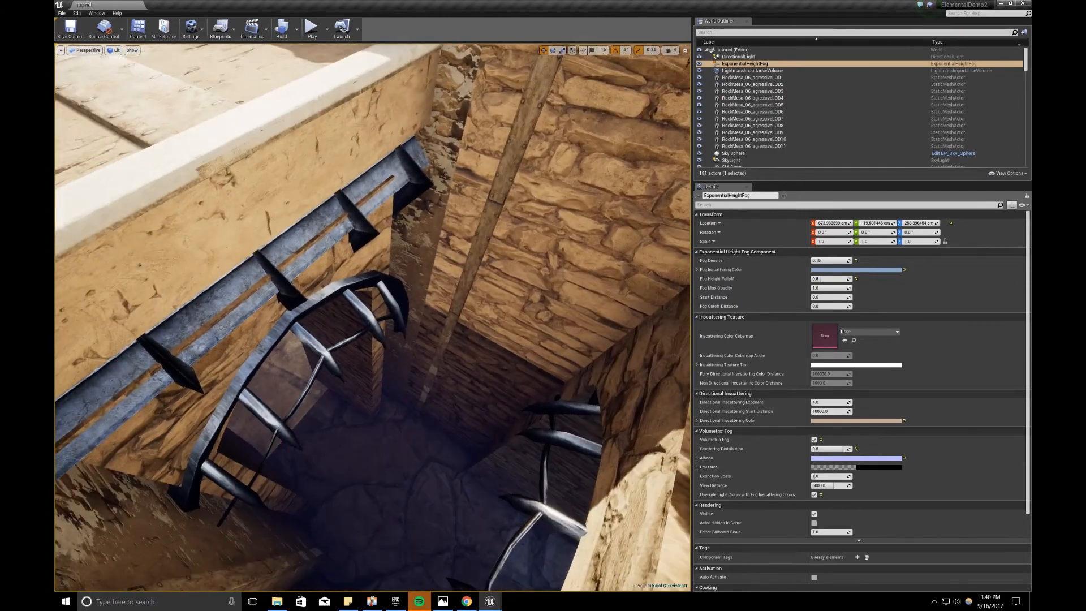
pyautogui.moveTo(372, 316); pyautogui.dragTo(381, 329, button='right')
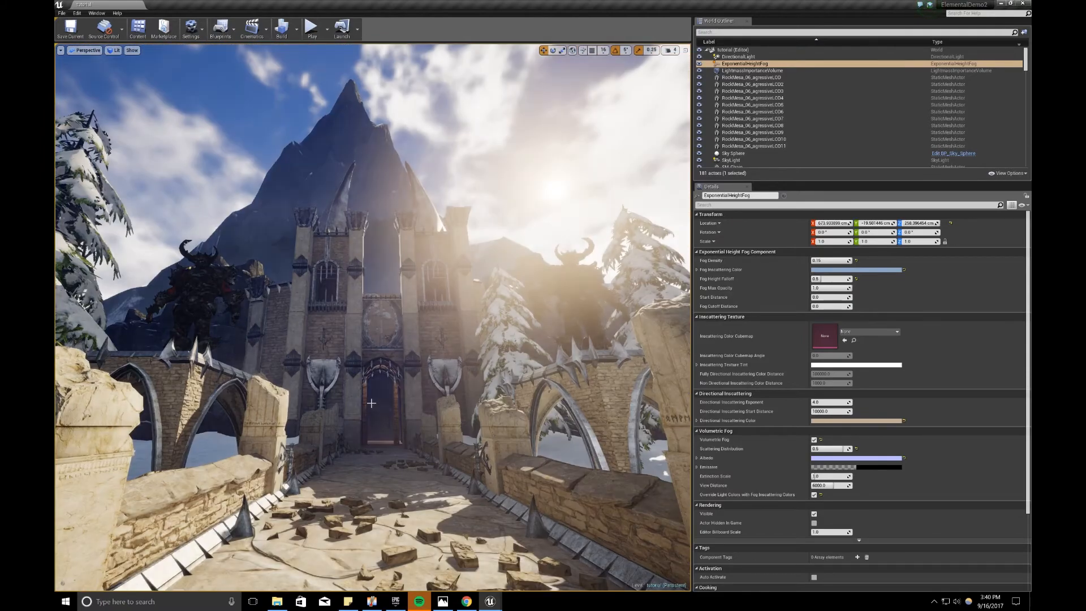
pyautogui.moveTo(371, 403); pyautogui.dragTo(371, 401)
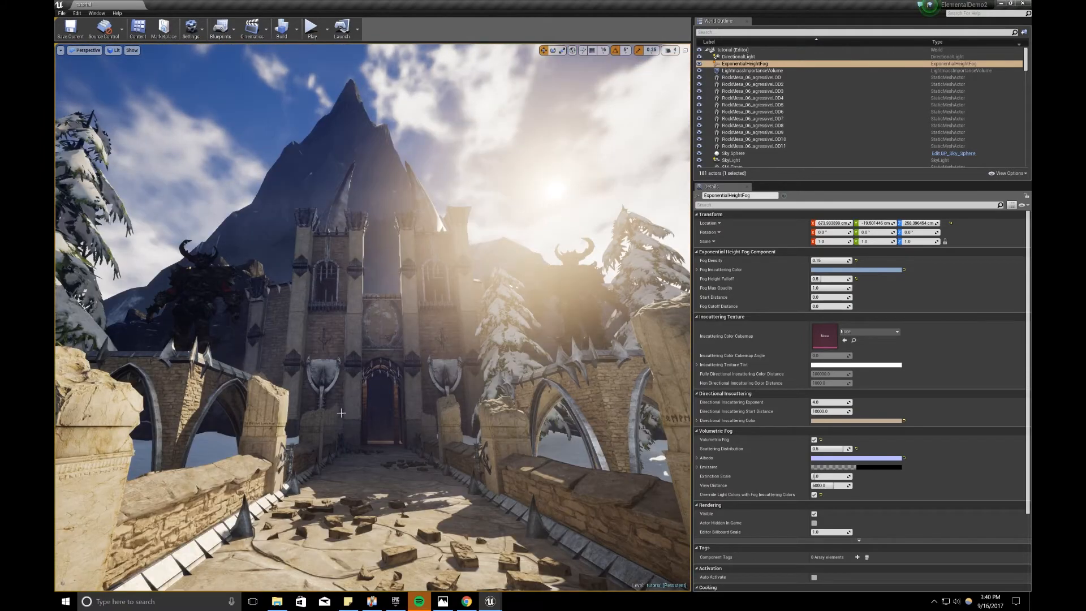
pyautogui.press('w')
pyautogui.moveTo(410, 434)
pyautogui.mouseDown(button='right')
pyautogui.moveTo(410, 469)
pyautogui.moveTo(412, 439)
pyautogui.mouseUp(button='right')
pyautogui.press('s')
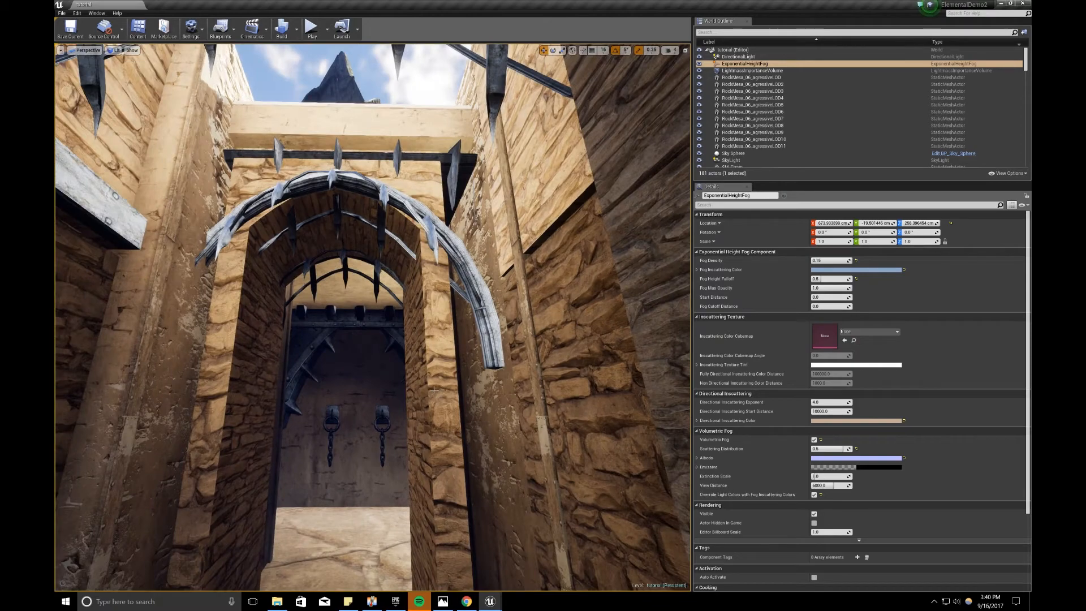
# Step: Scale the stone door arch inside the castle's entrance passage wider across the passage
pyautogui.click(396, 387)
pyautogui.press('s')
pyautogui.moveTo(395, 386); pyautogui.dragTo(382, 437, button='right')
pyautogui.press('s')
pyautogui.press('r')
pyautogui.moveTo(423, 461); pyautogui.dragTo(447, 460)
pyautogui.press('space')
pyautogui.press('space')
pyautogui.press('space')
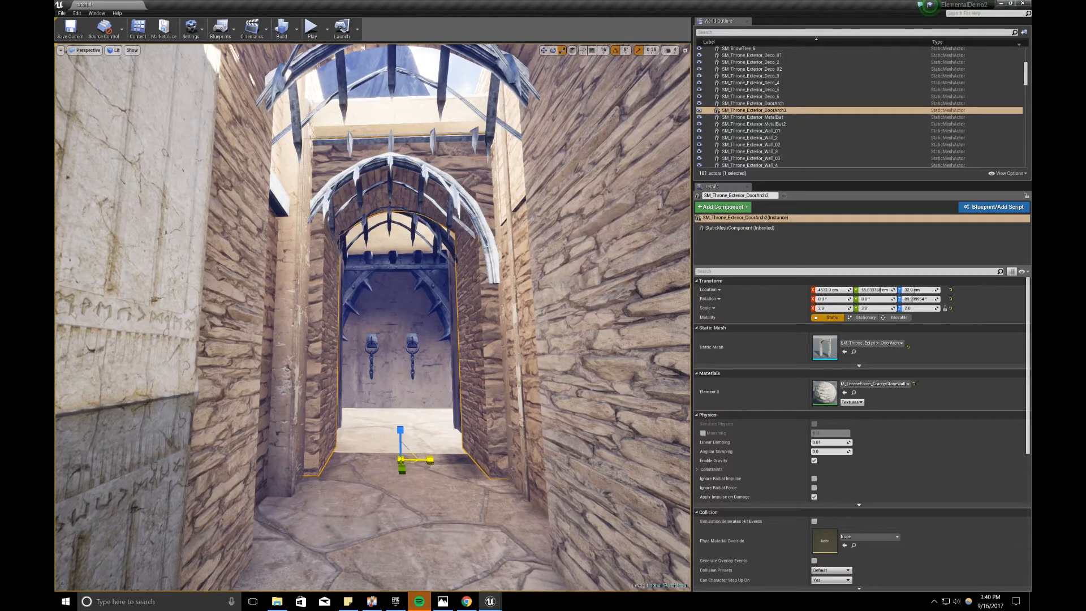
pyautogui.press('space')
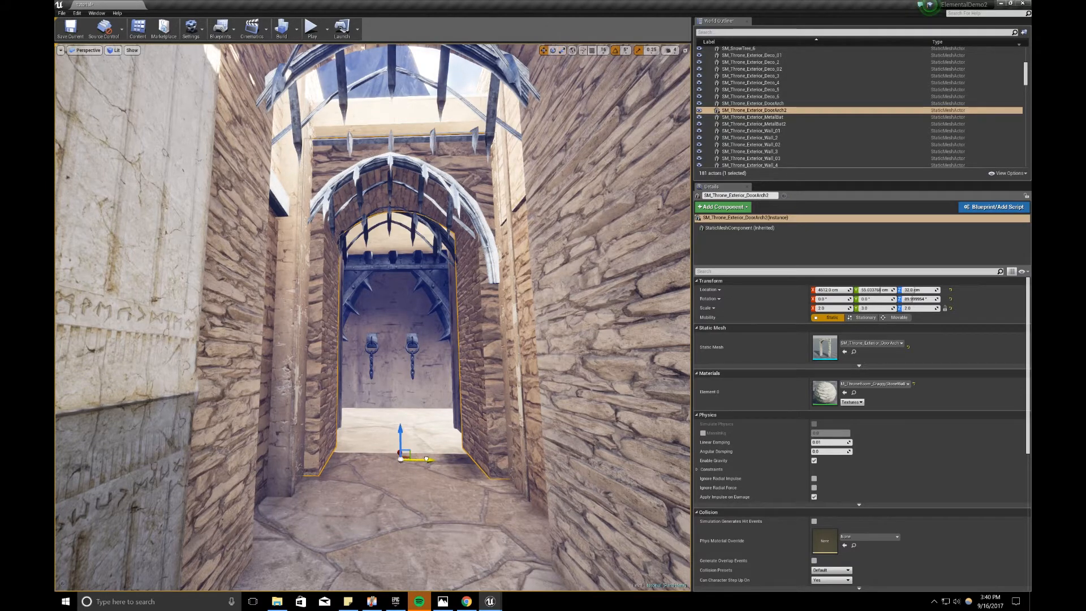
# Step: Shift the spiked metal arch over the doorway sideways to about Y -338 cm and check the whole castle view in Game View
pyautogui.click(450, 211)
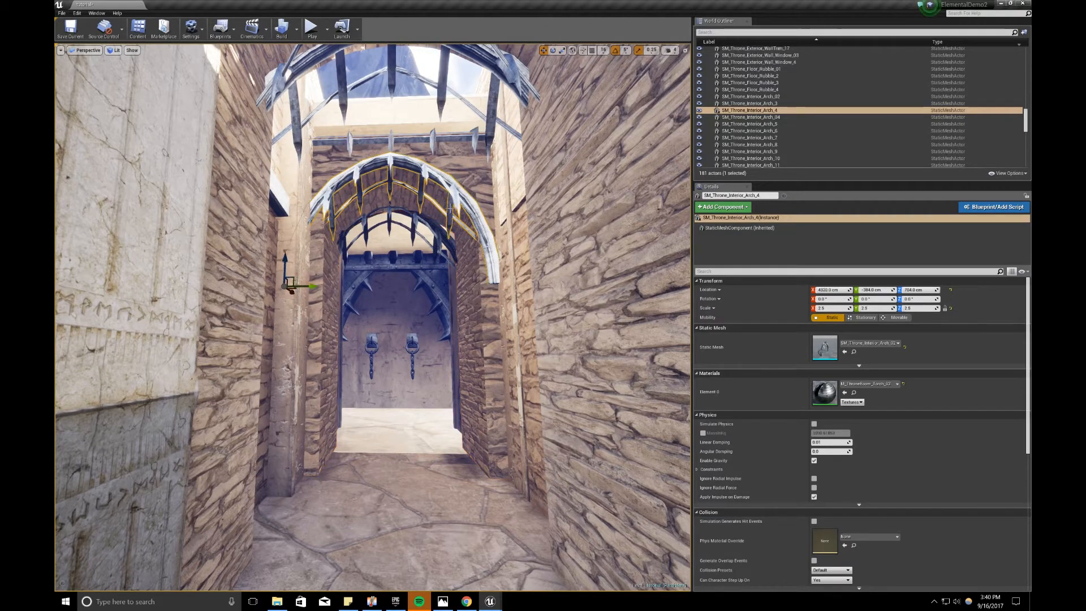
pyautogui.moveTo(312, 286); pyautogui.dragTo(327, 285)
pyautogui.scroll(-3, 305, 287)
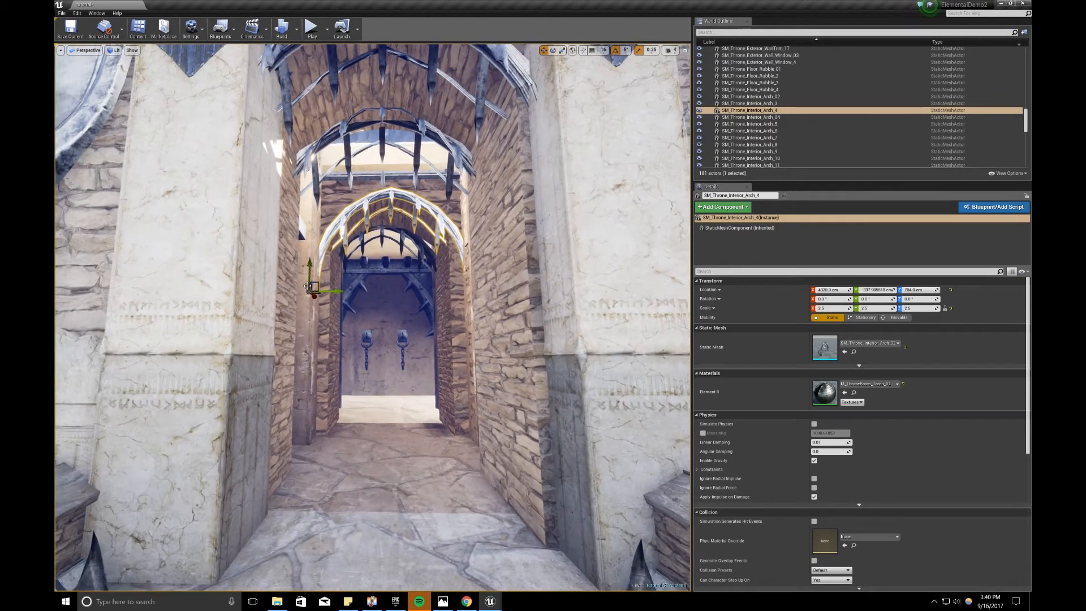
pyautogui.press('1')
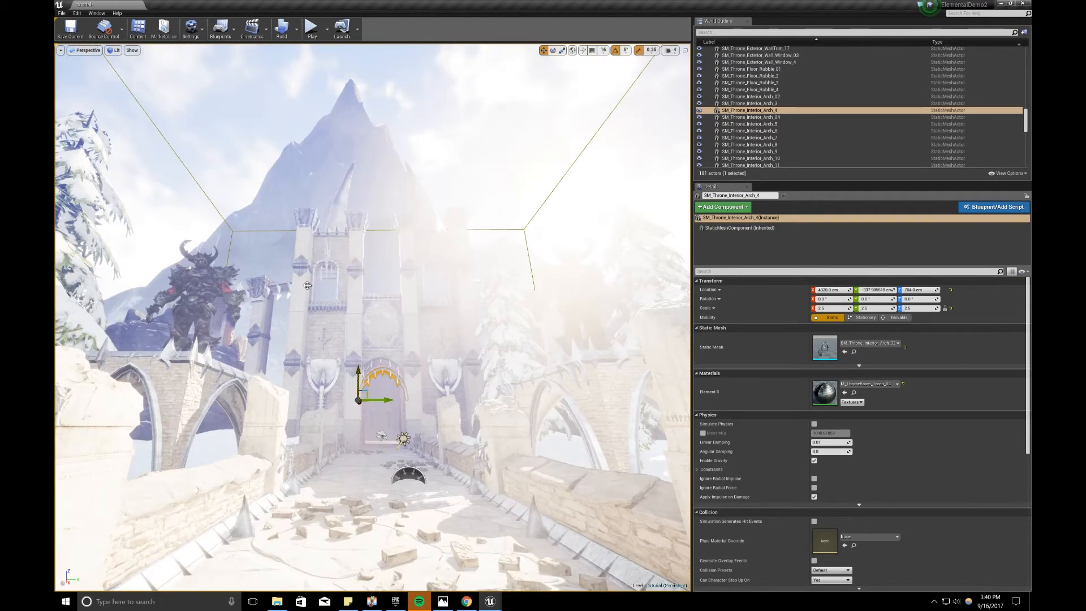
pyautogui.moveTo(315, 270)
pyautogui.mouseDown(button='right')
pyautogui.moveTo(320, 289)
pyautogui.moveTo(313, 272)
pyautogui.mouseUp(button='right')
pyautogui.press('g')
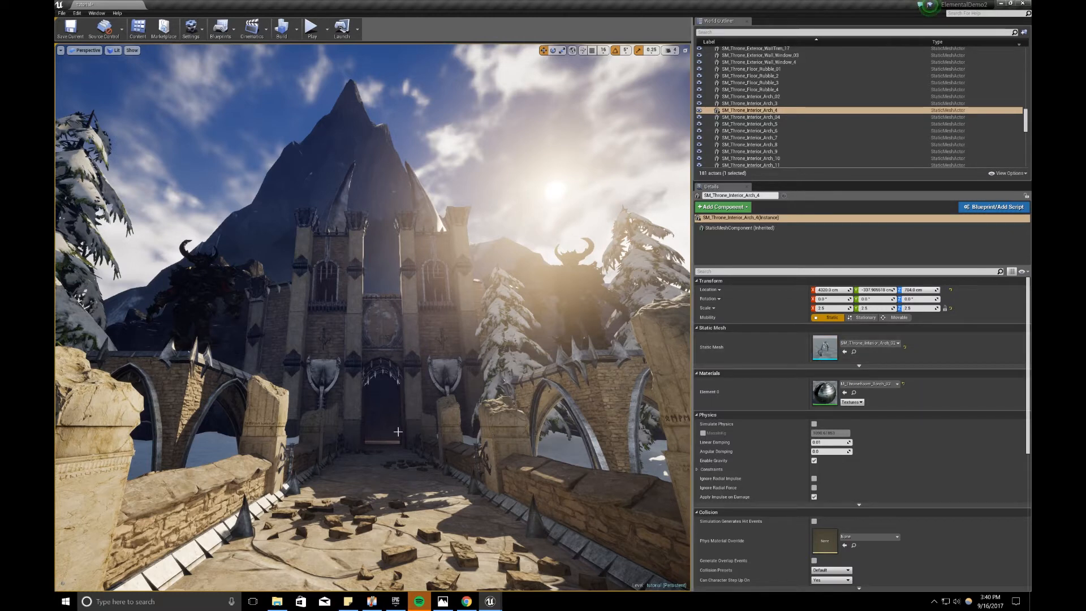
# Step: Select the exponential height fog on the bridge and set its Fog Density to 0.25
pyautogui.press('g')
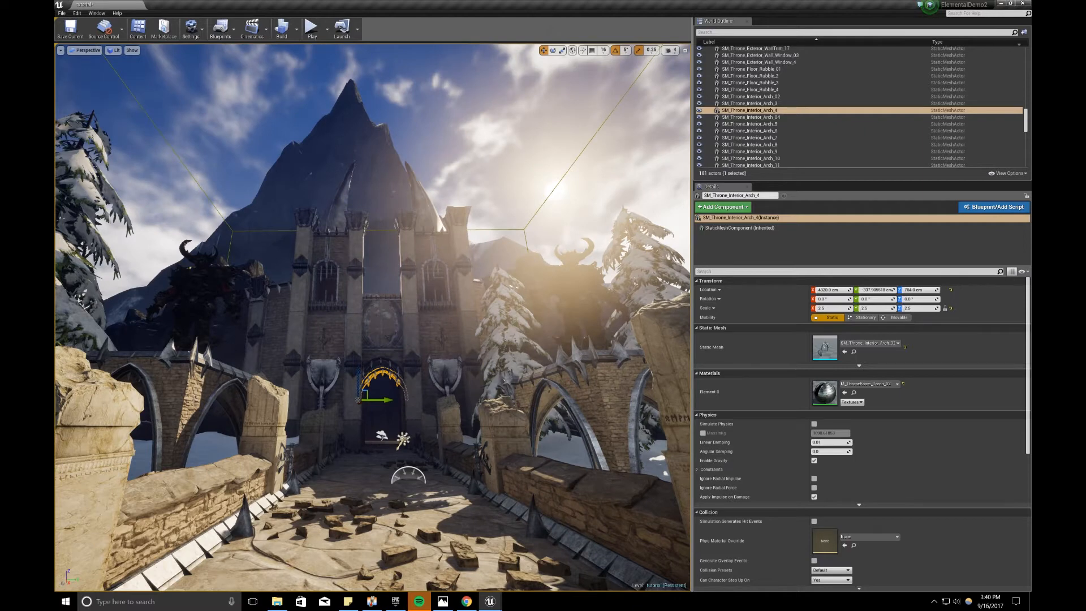
pyautogui.click(384, 433)
pyautogui.click(382, 434)
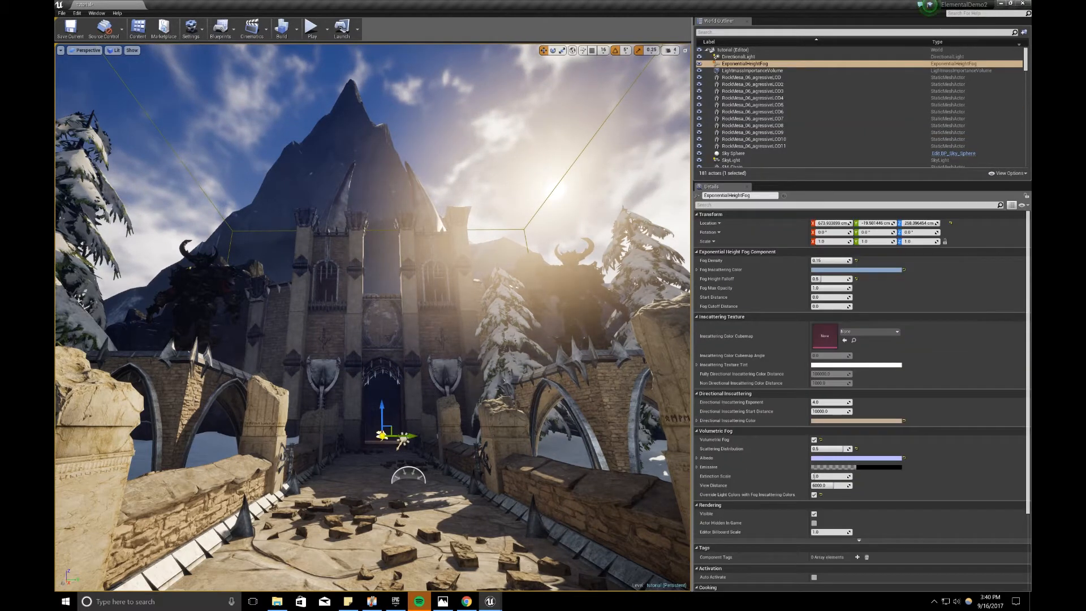
pyautogui.press('w')
pyautogui.moveTo(399, 508); pyautogui.dragTo(407, 579, button='right')
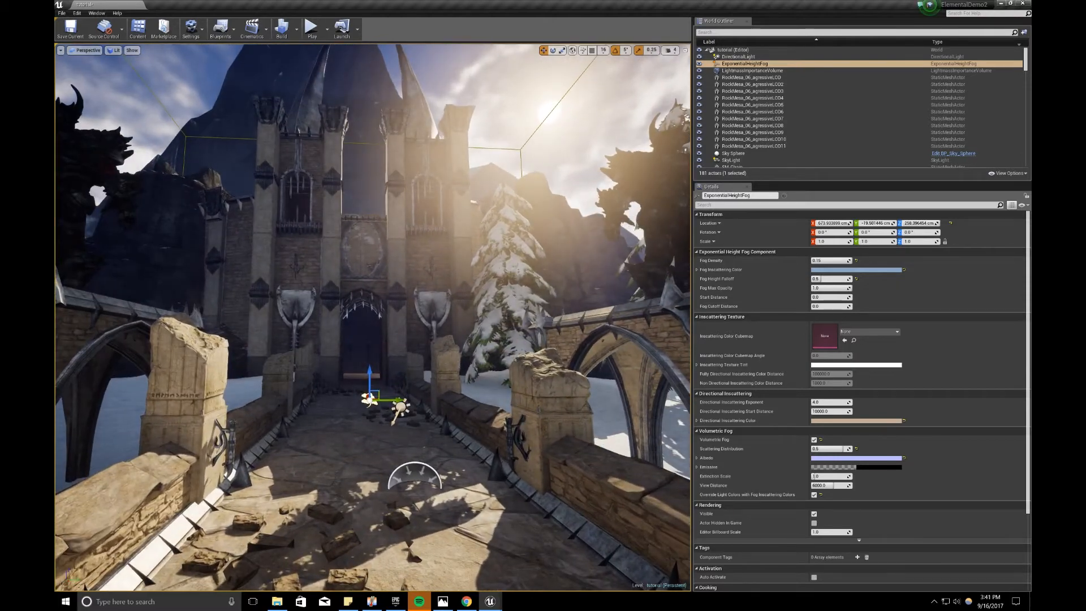
pyautogui.click(402, 410)
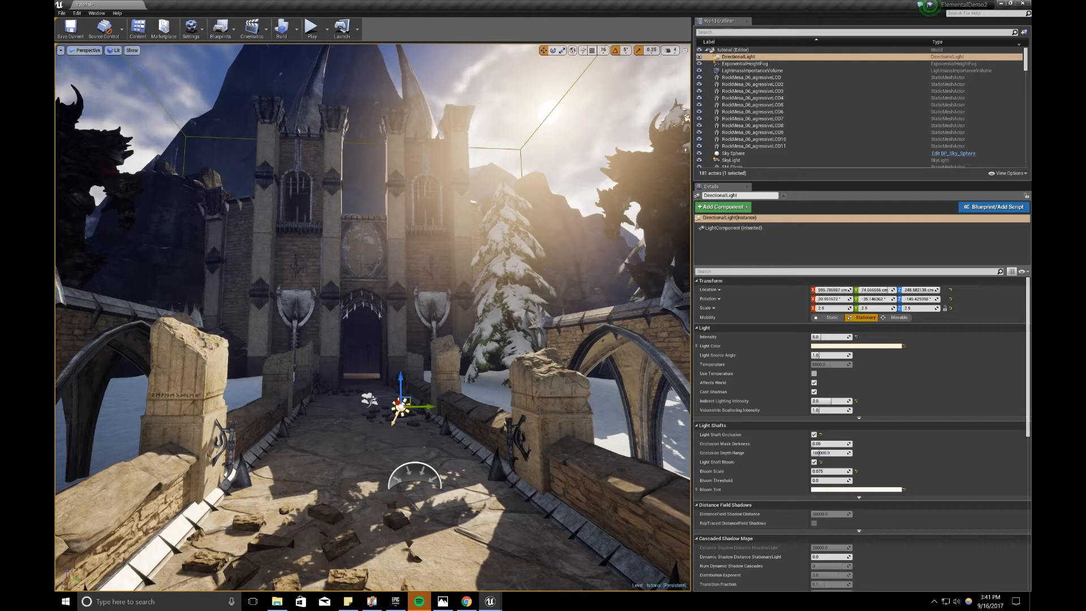
pyautogui.click(368, 399)
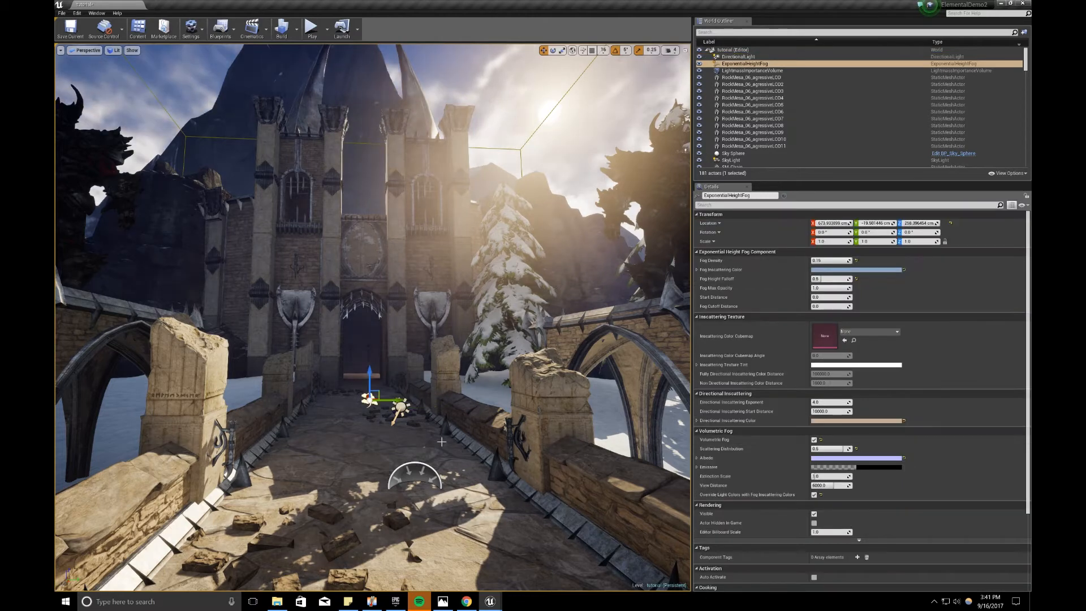
pyautogui.scroll(-5, 441, 438)
pyautogui.scroll(-3, 442, 439)
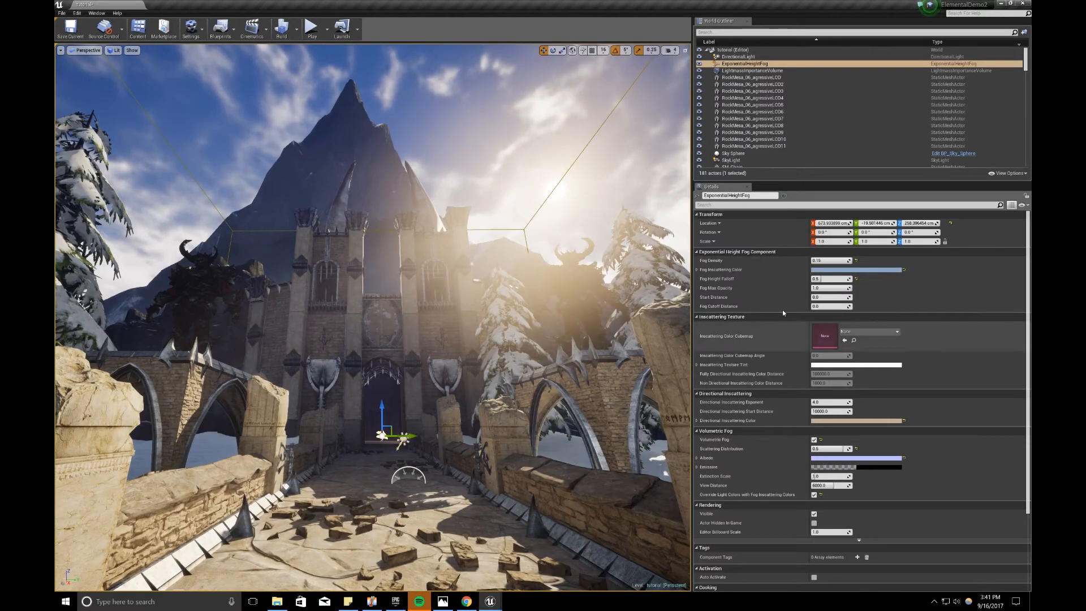
pyautogui.click(836, 260)
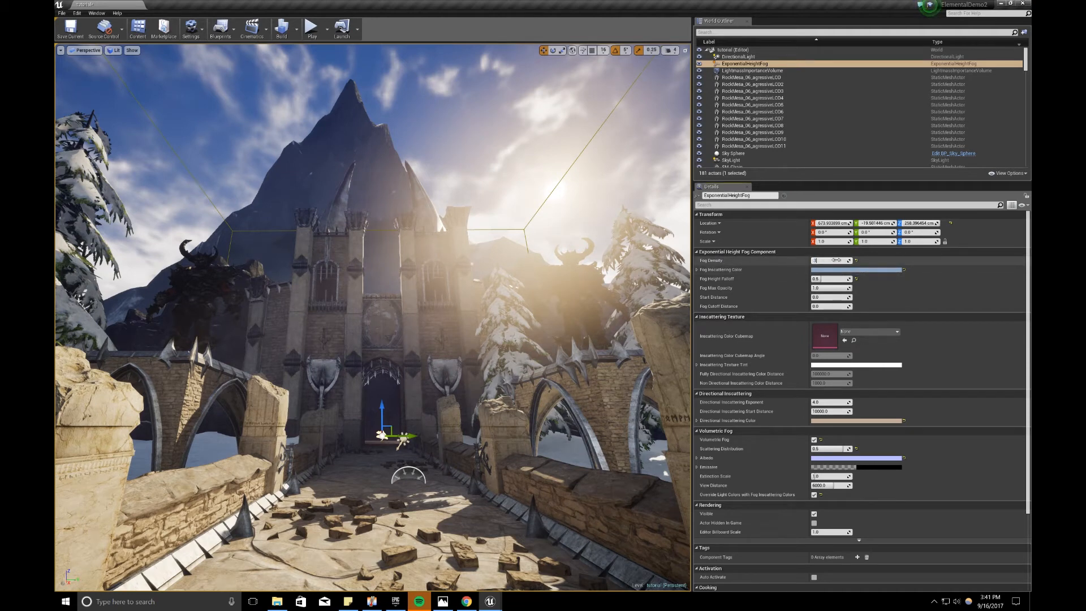
pyautogui.press('Return')
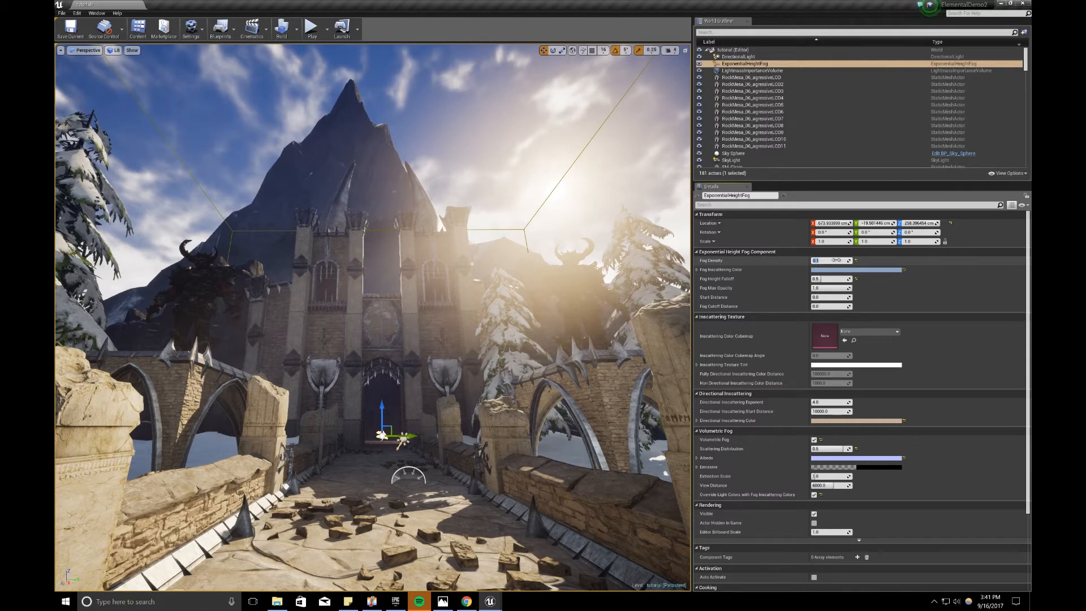
pyautogui.write('25')
pyautogui.press('Return')
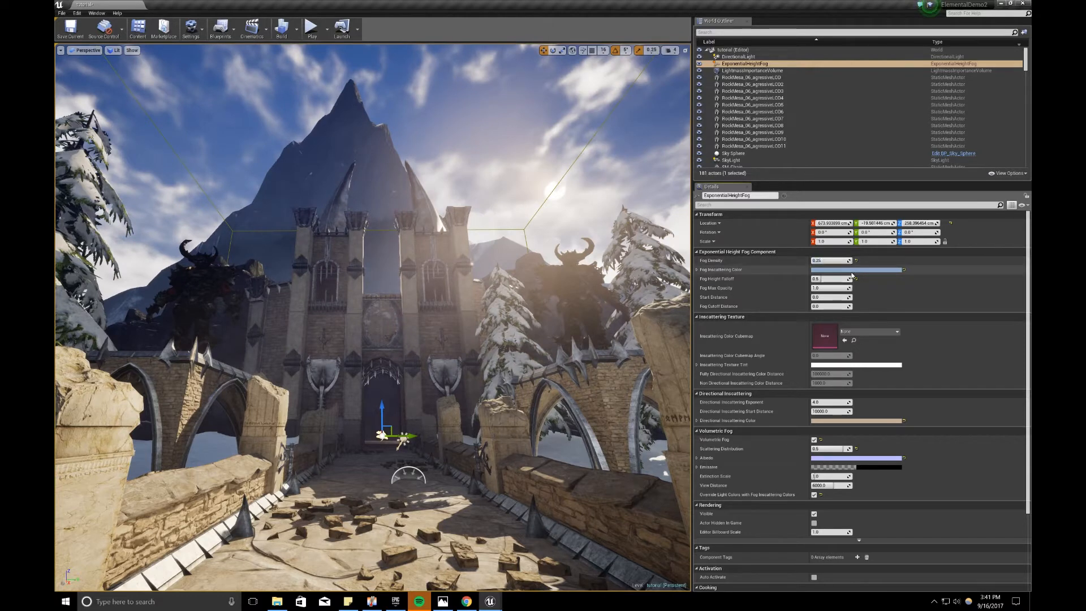
# Step: Set the Fog Inscattering Color to a lighter blue of about RGB 0.44, 0.58, 0.80 and check the scene in Game View
pyautogui.click(852, 271)
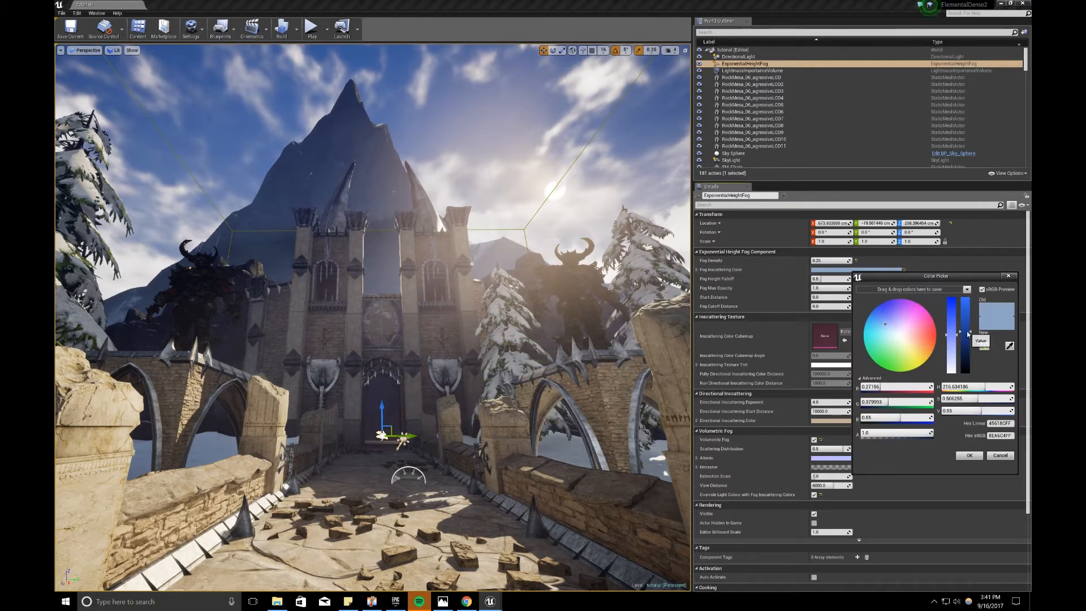
pyautogui.moveTo(952, 335); pyautogui.dragTo(951, 338)
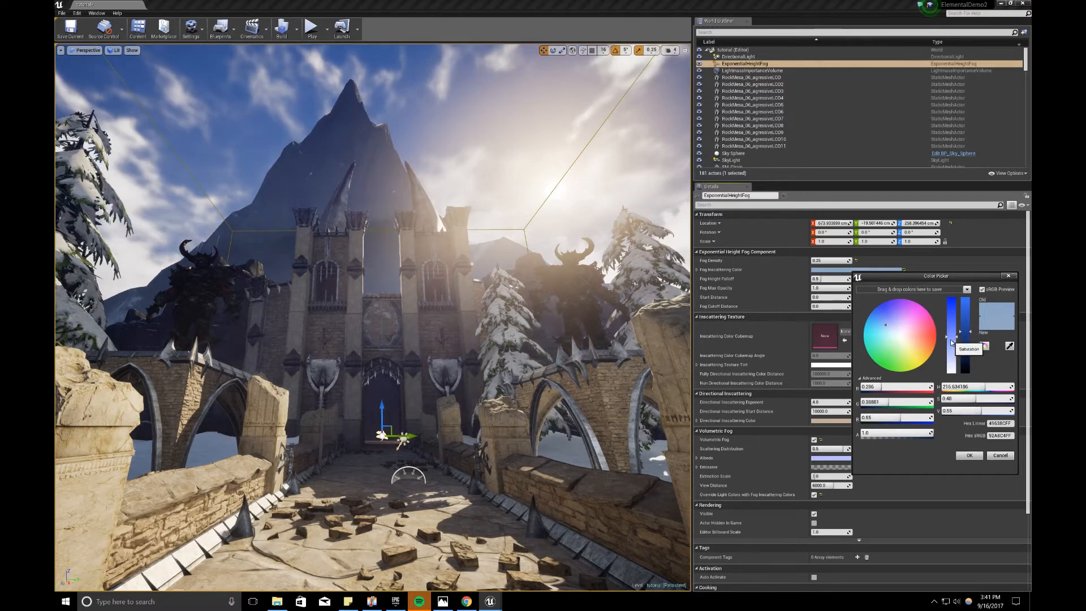
pyautogui.moveTo(969, 335); pyautogui.dragTo(967, 313)
pyautogui.click(951, 338)
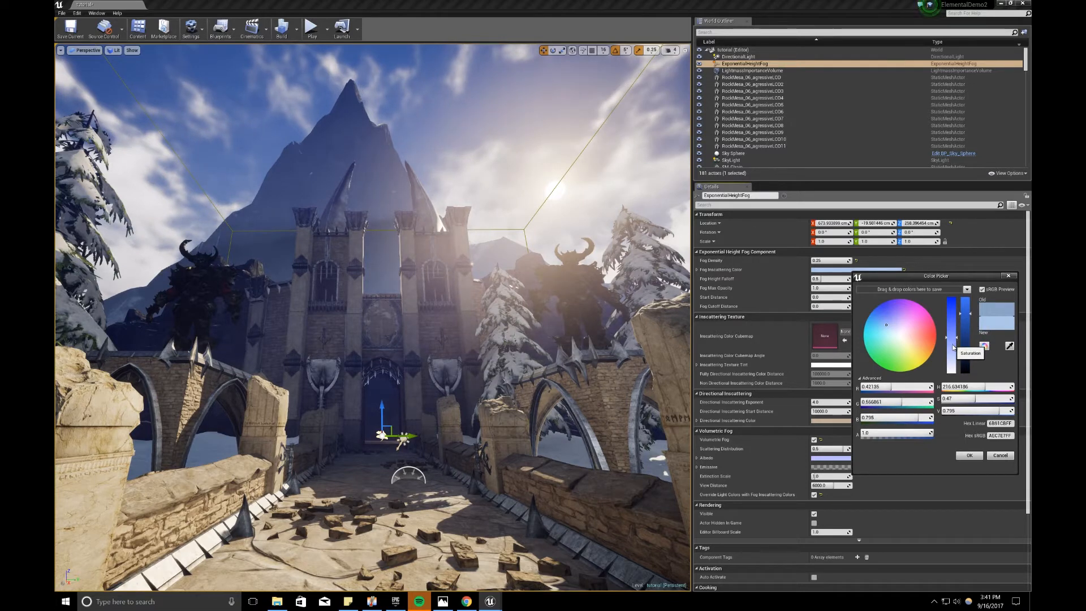
pyautogui.moveTo(953, 344); pyautogui.dragTo(959, 330)
pyautogui.click(970, 455)
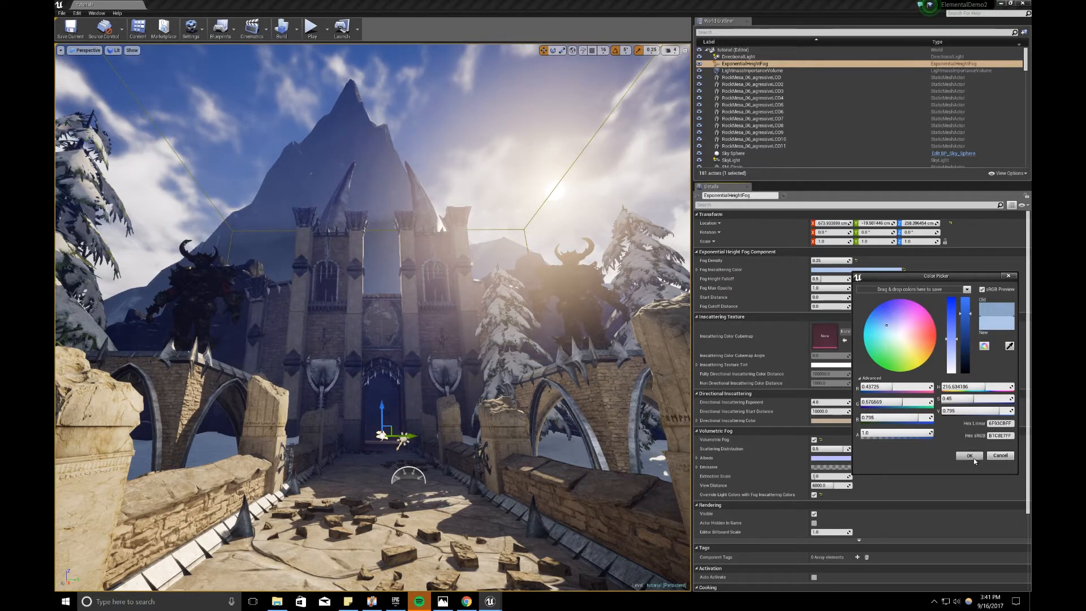
pyautogui.moveTo(420, 407)
pyautogui.mouseDown(button='right')
pyautogui.moveTo(412, 413)
pyautogui.moveTo(422, 400)
pyautogui.mouseUp(button='right')
pyautogui.press('g')
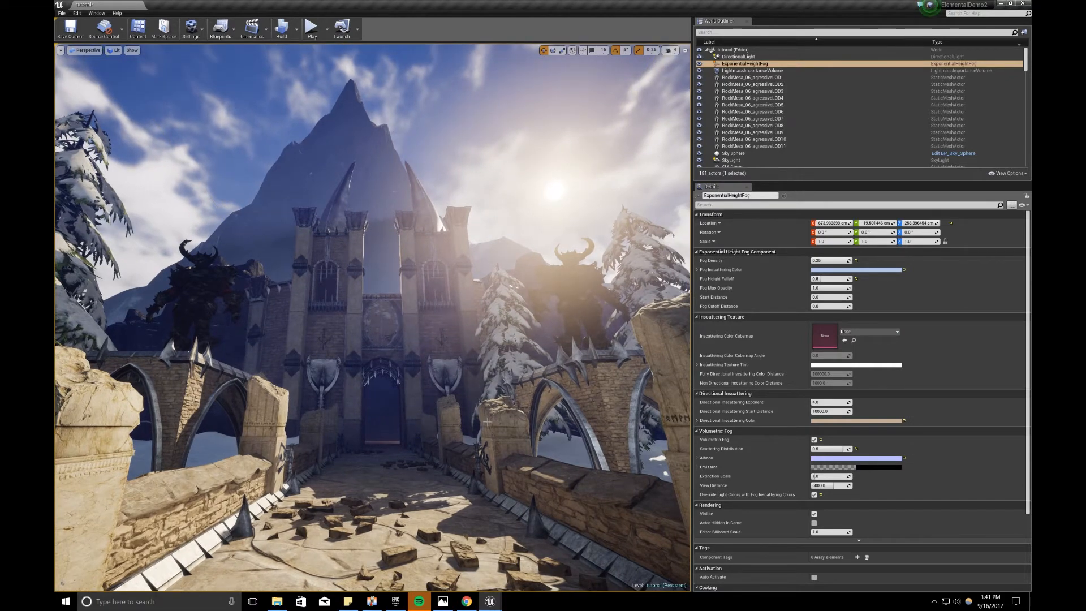
# Step: Brighten the sky light's pale blue Light Color to a value of 0.96 and make it slightly more saturated
pyautogui.press('g')
pyautogui.click(403, 439)
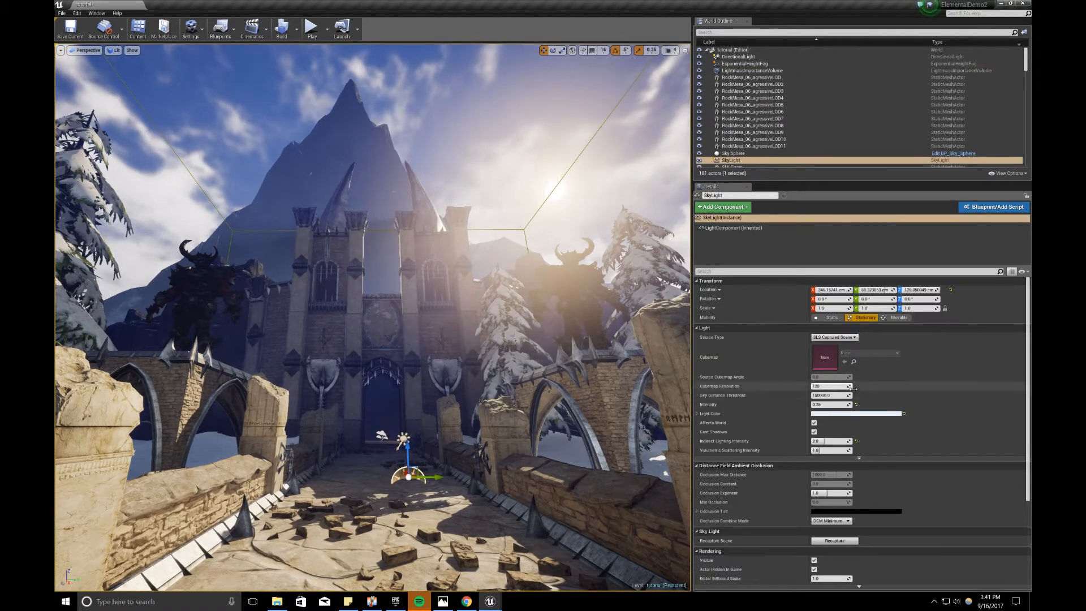
pyautogui.click(848, 414)
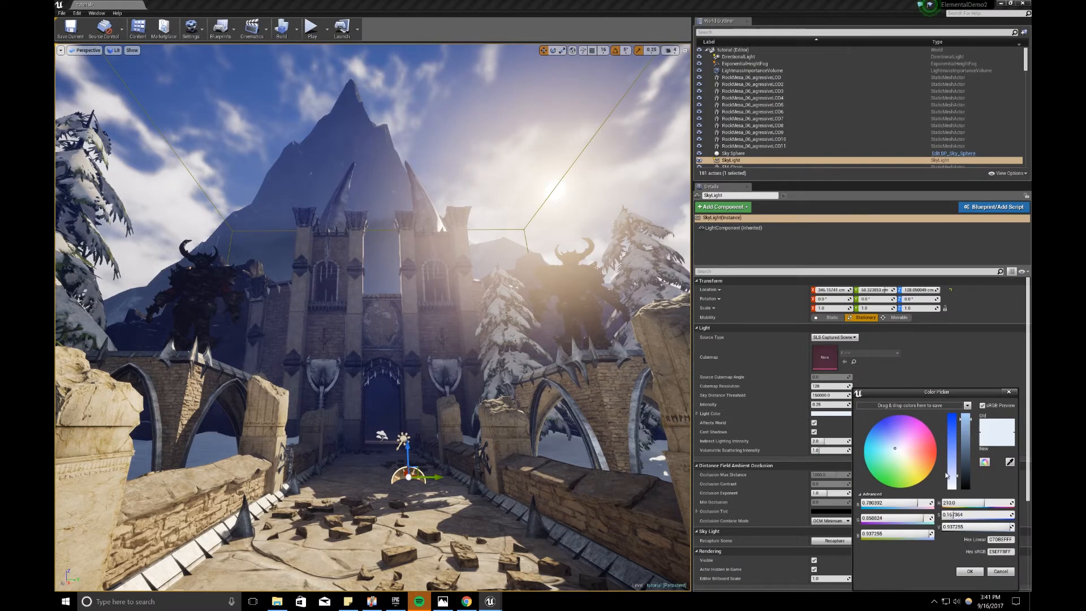
pyautogui.moveTo(961, 431); pyautogui.dragTo(964, 419)
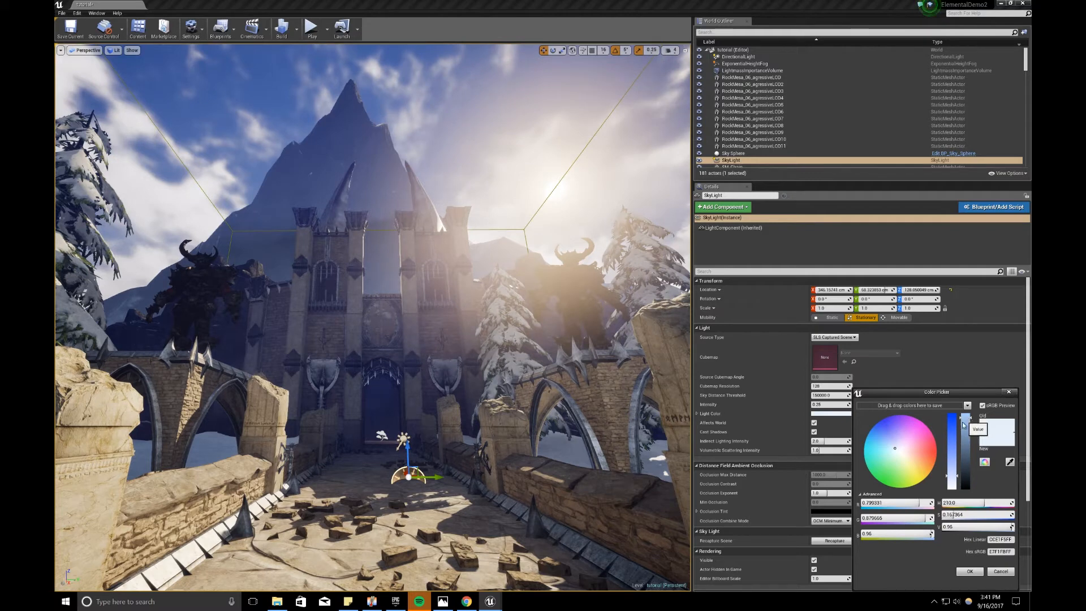
pyautogui.moveTo(953, 473); pyautogui.dragTo(951, 471)
pyautogui.click(970, 572)
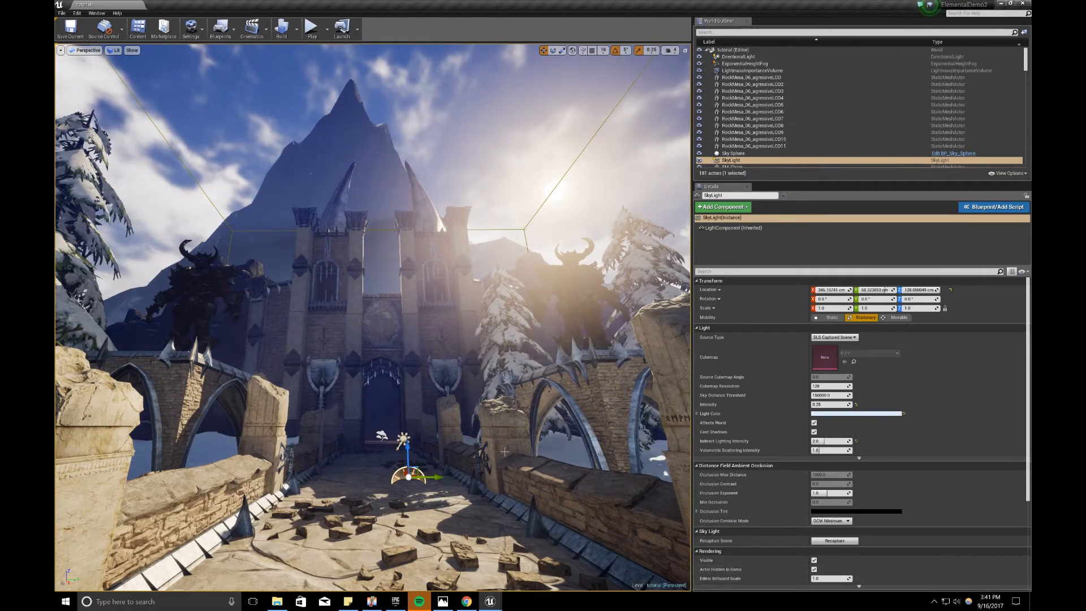
# Step: Set the directional light's Intensity to 5.5 and check the castle scene in Game View
pyautogui.click(403, 439)
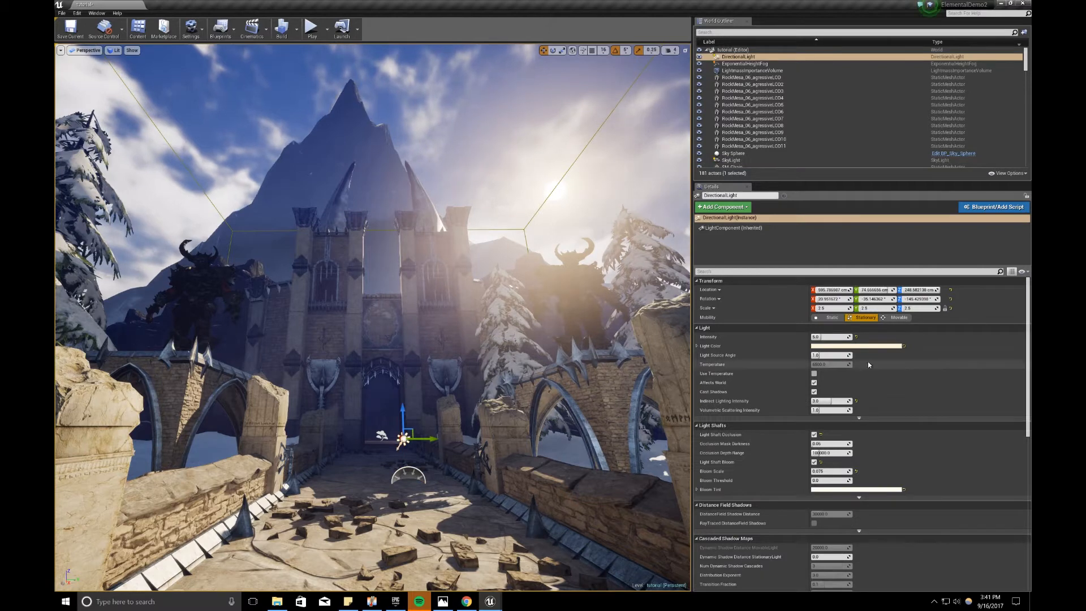
pyautogui.click(834, 337)
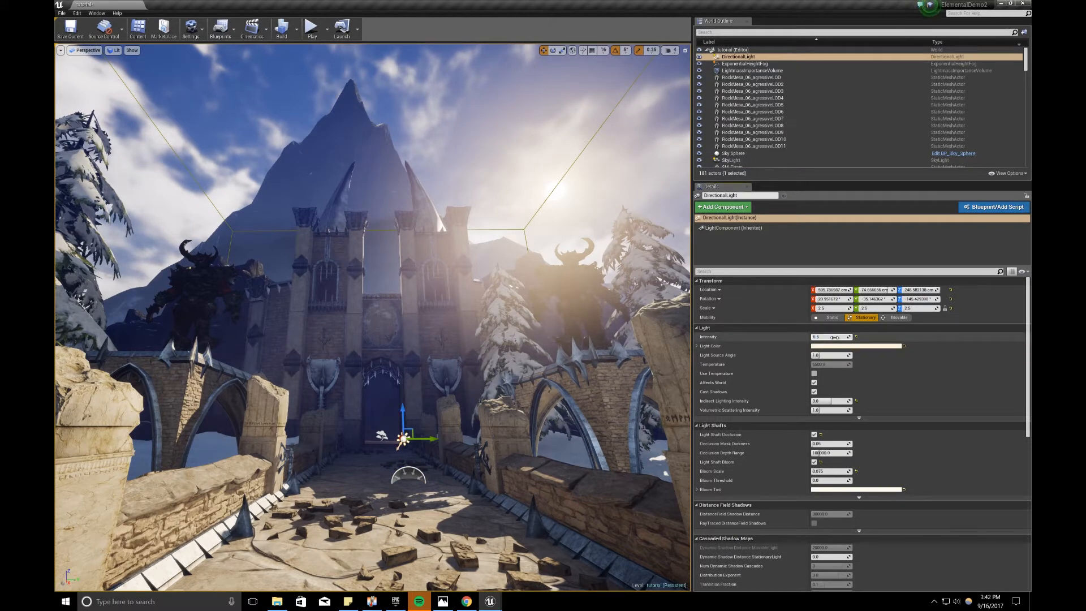
pyautogui.write('5.5')
pyautogui.press('Return')
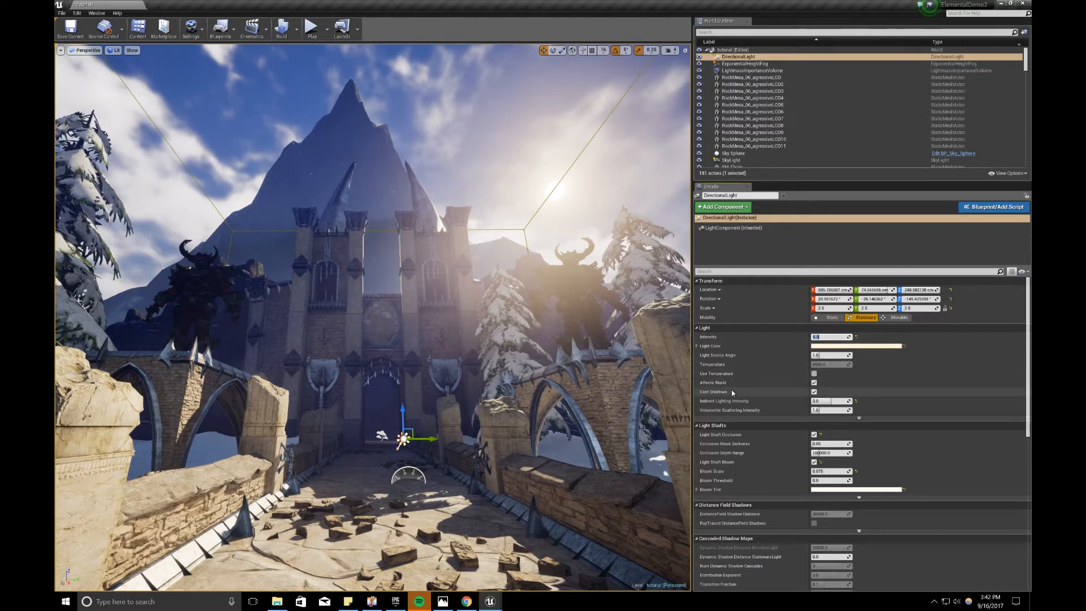
pyautogui.moveTo(430, 395); pyautogui.dragTo(427, 382)
pyautogui.press('g')
pyautogui.press('g')
pyautogui.press('g')
pyautogui.moveTo(426, 394); pyautogui.dragTo(430, 394, button='right')
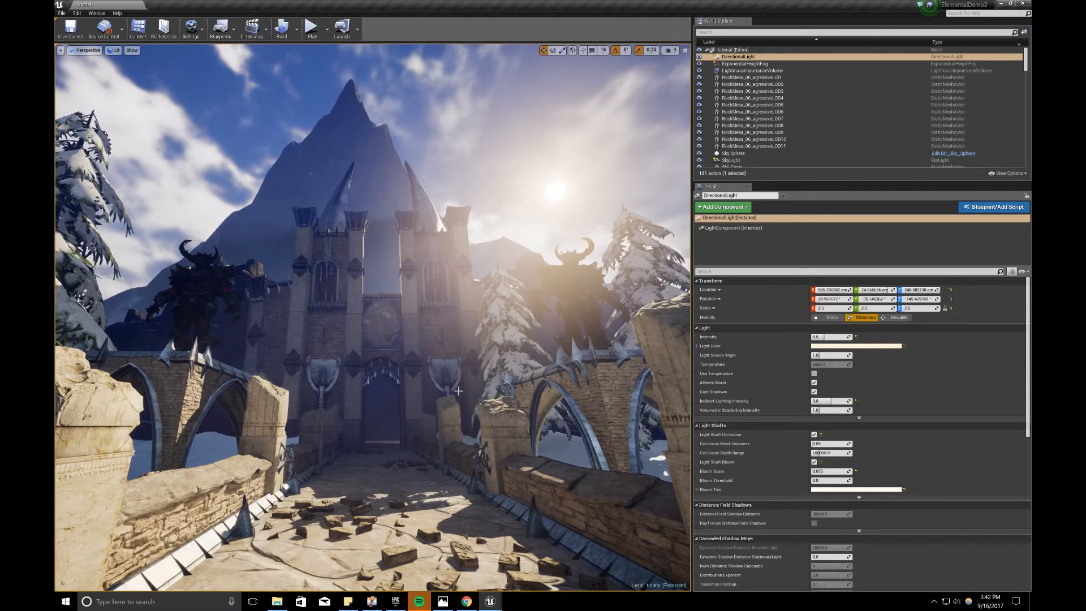
pyautogui.press('g')
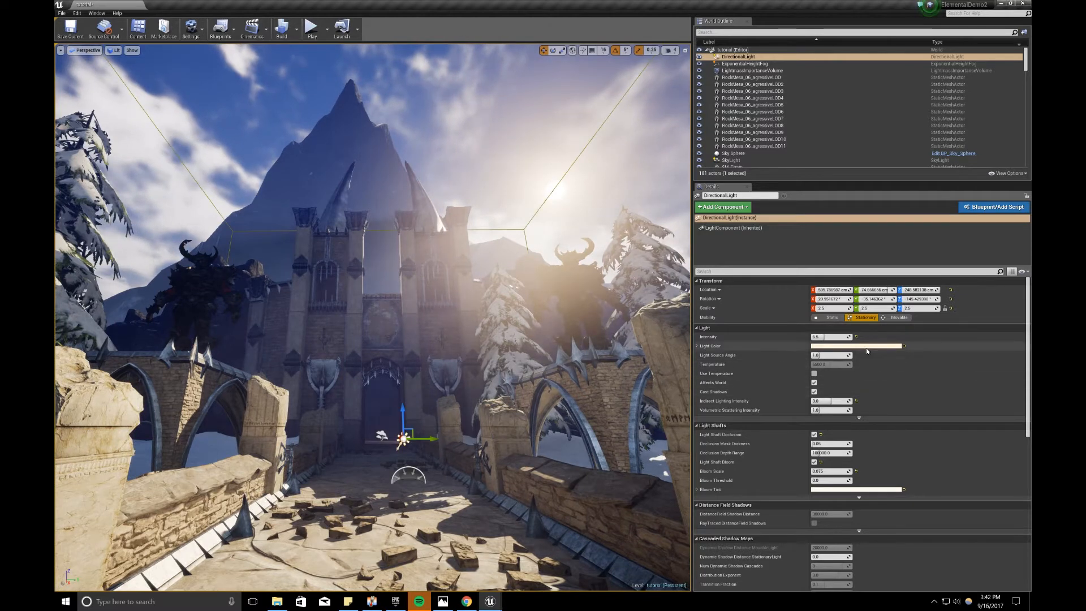
# Step: Shift the directional light's Light Color to a warmer peach of about RGB 1.0, 0.78, 0.61
pyautogui.click(867, 346)
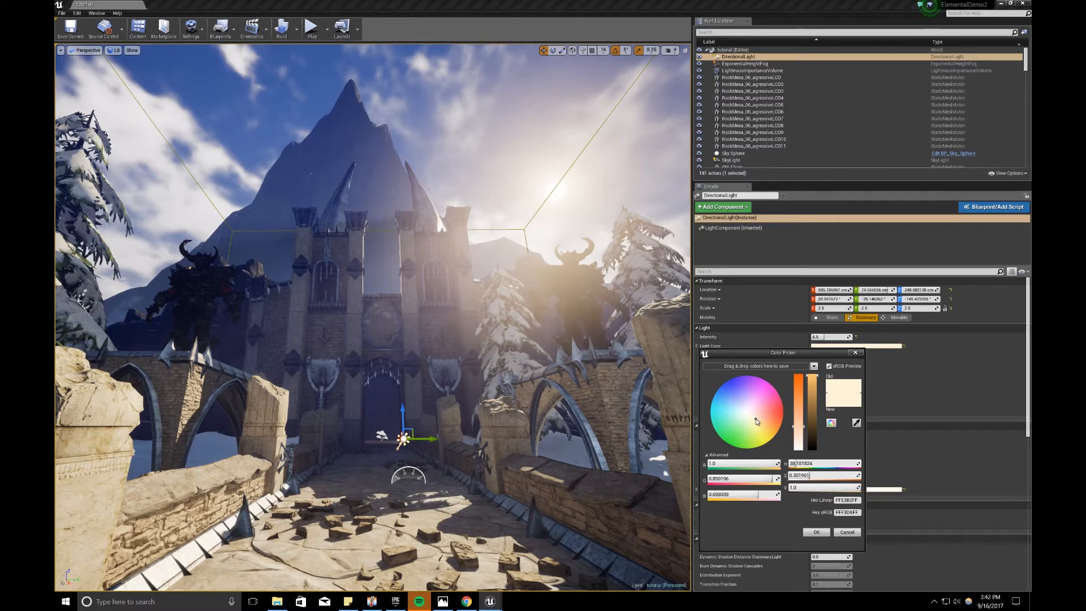
pyautogui.moveTo(756, 421); pyautogui.dragTo(761, 420)
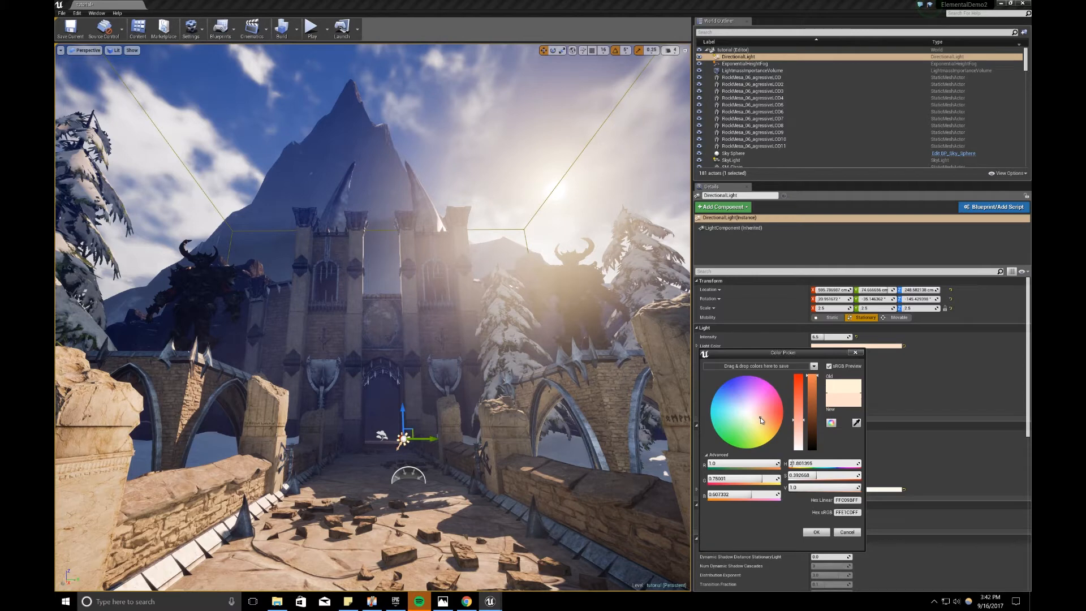
pyautogui.click(829, 532)
pyautogui.click(854, 489)
pyautogui.moveTo(893, 455); pyautogui.dragTo(894, 456)
pyautogui.click(945, 569)
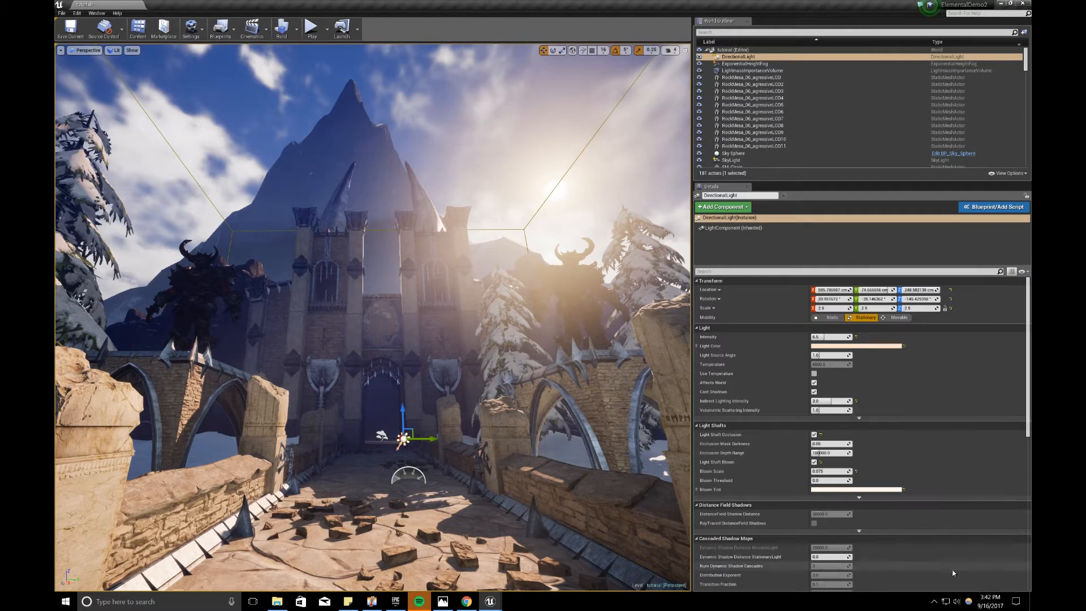
pyautogui.moveTo(587, 482)
pyautogui.mouseDown()
pyautogui.moveTo(605, 481)
pyautogui.moveTo(581, 482)
pyautogui.mouseUp()
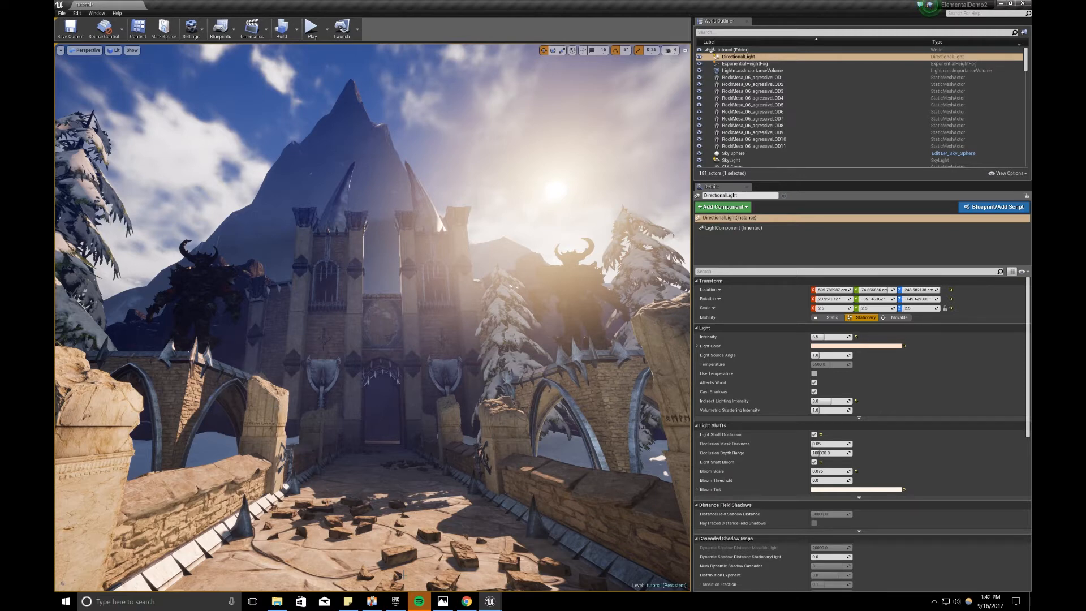
# Step: Bring up the Content Browser and go to the root Content folder
pyautogui.click(97, 13)
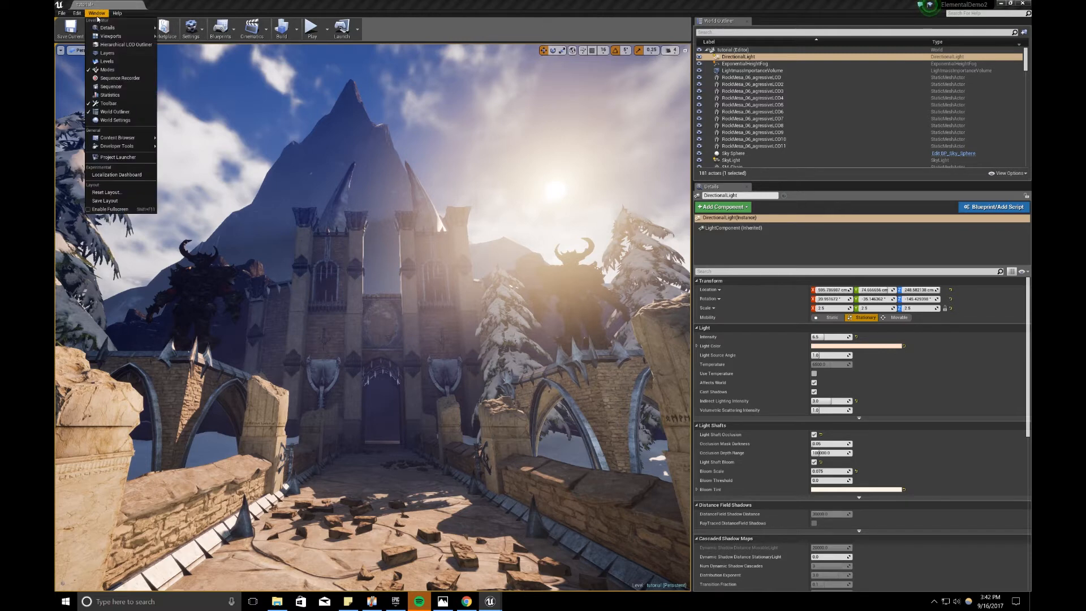
pyautogui.click(126, 69)
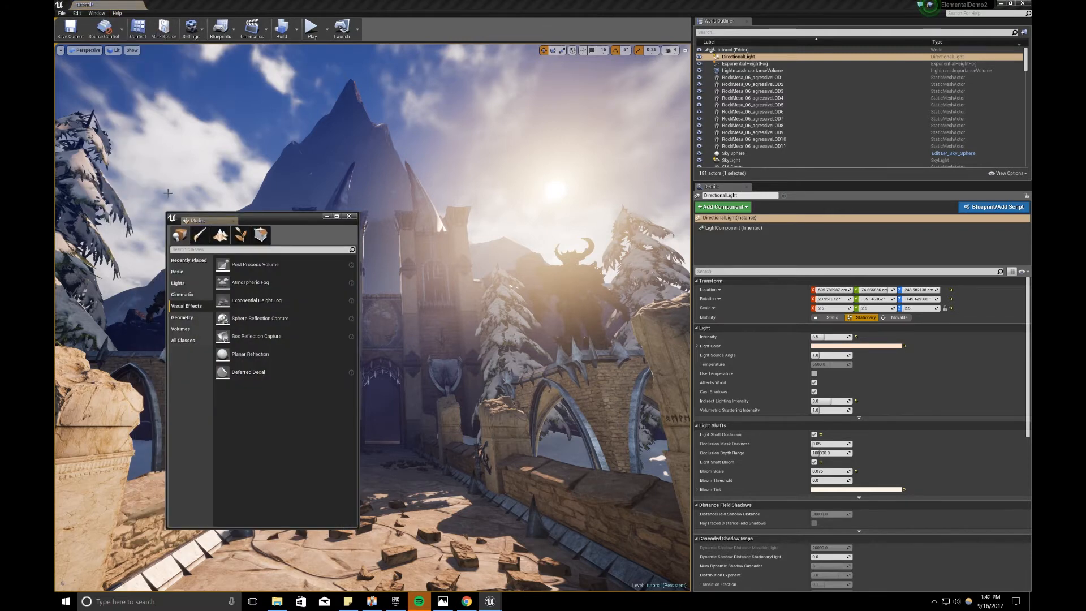
pyautogui.click(97, 12)
pyautogui.moveTo(137, 140)
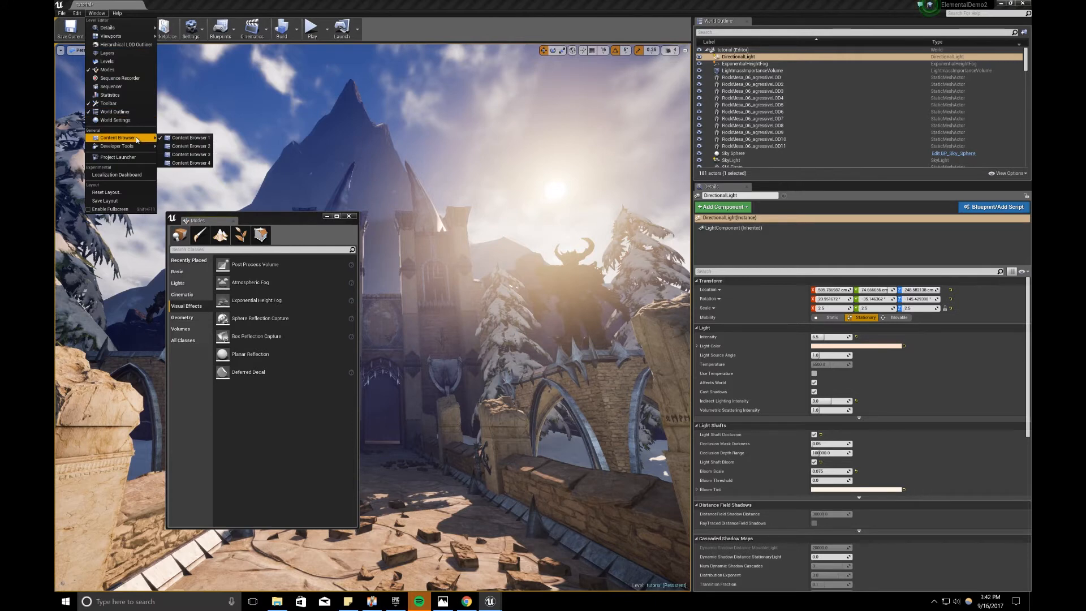
pyautogui.click(189, 138)
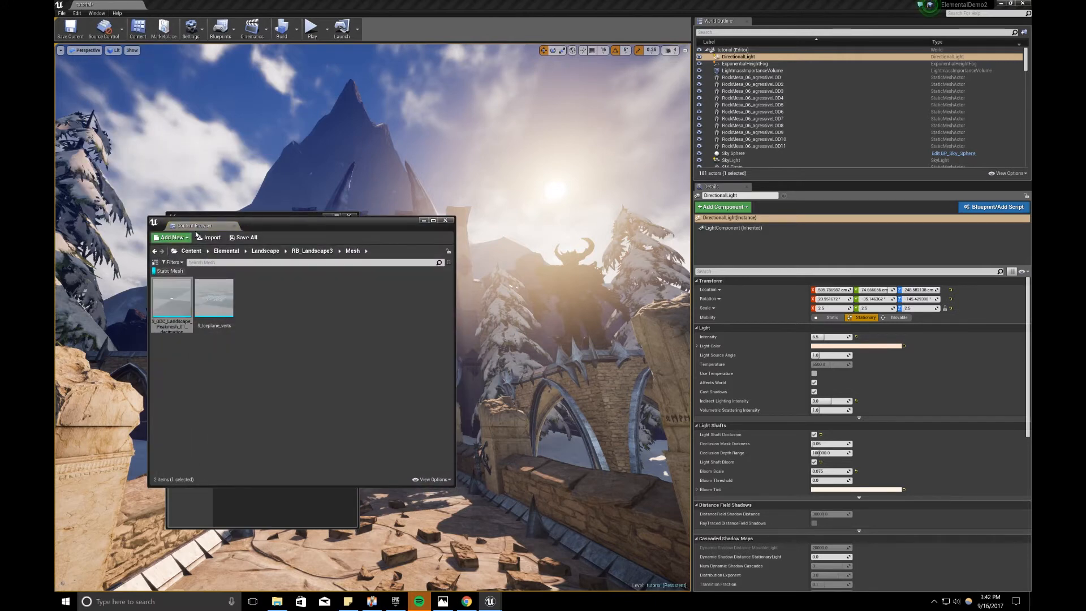
pyautogui.click(191, 251)
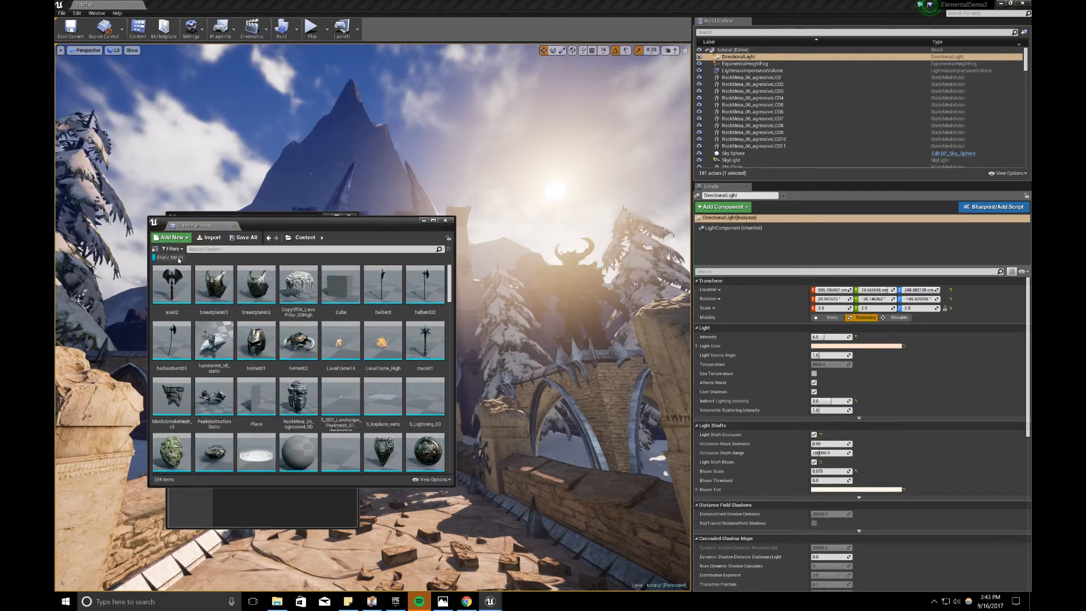
# Step: Filter the assets to Particle System instead of Static Mesh and search for "fire"
pyautogui.click(172, 249)
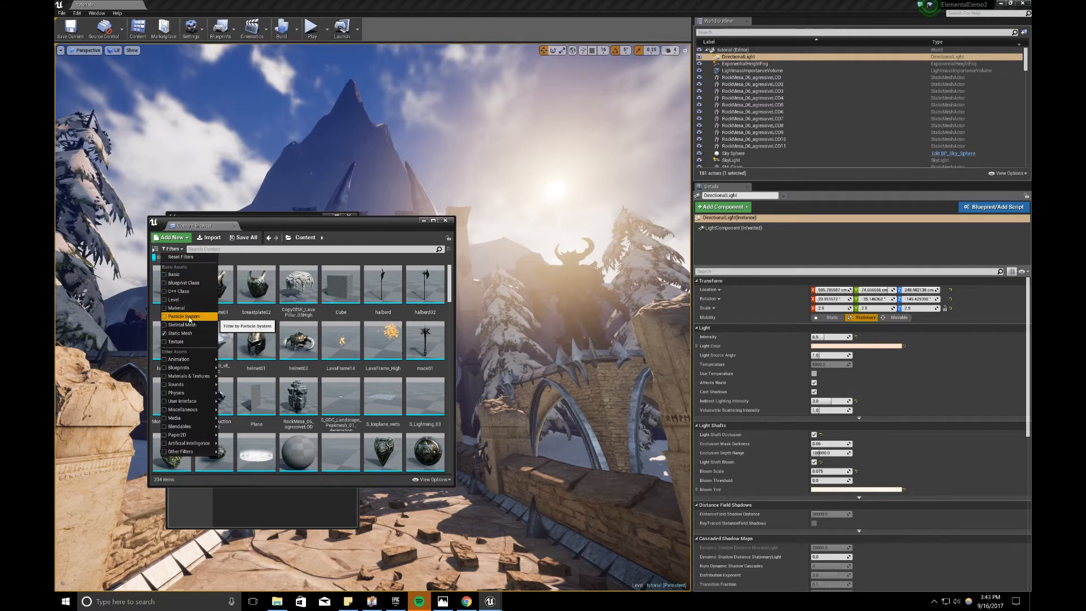
pyautogui.click(190, 317)
pyautogui.click(170, 258)
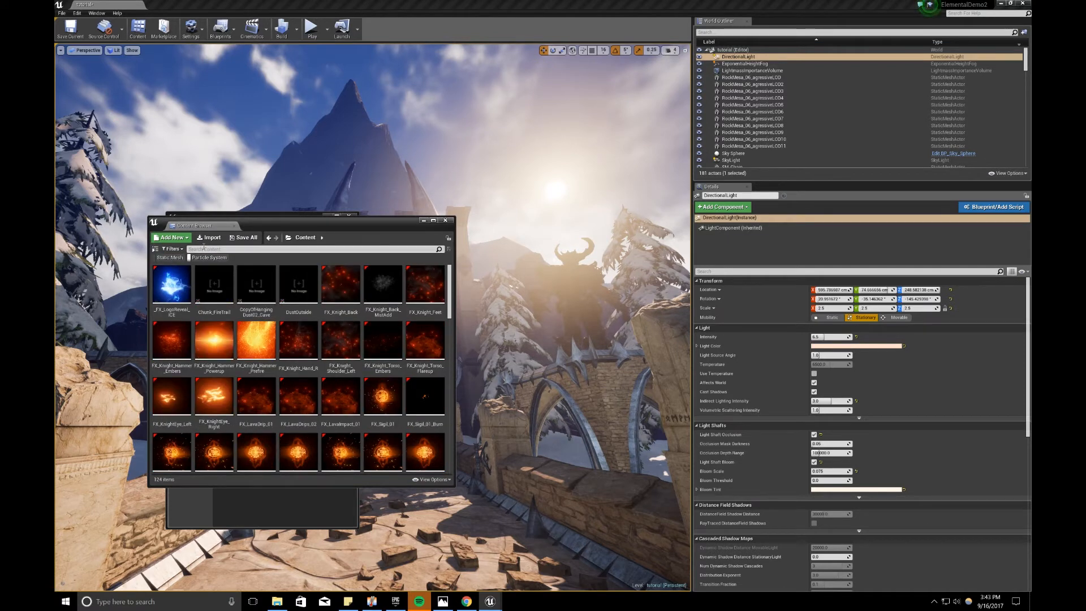
pyautogui.click(205, 249)
pyautogui.write('fire')
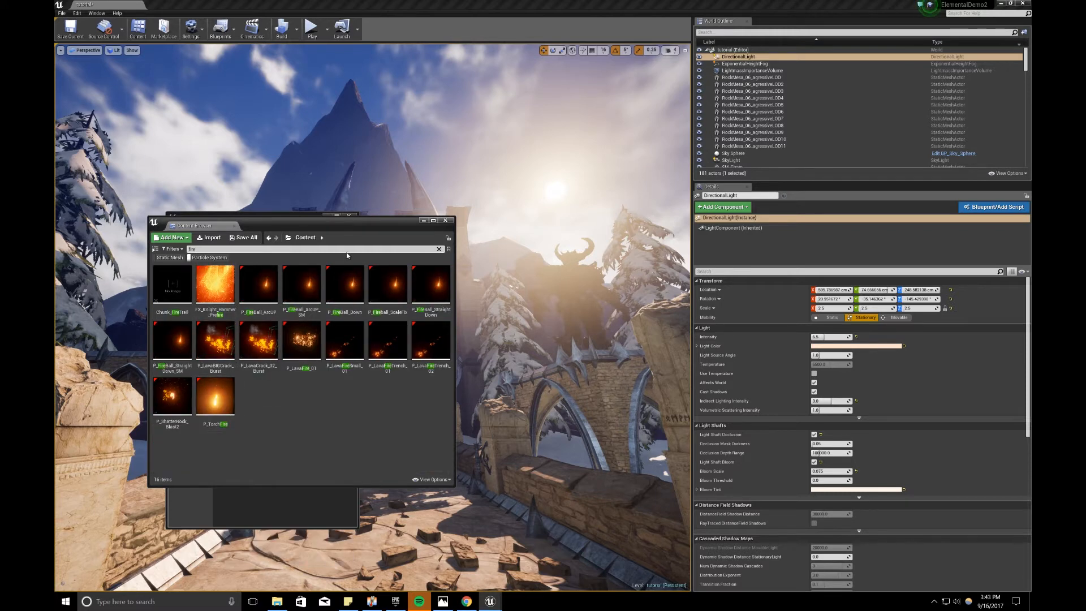
# Step: Place the P_TorchFire particle system on the bridge and raise it to about Z 144 cm
pyautogui.moveTo(201, 434); pyautogui.dragTo(457, 526)
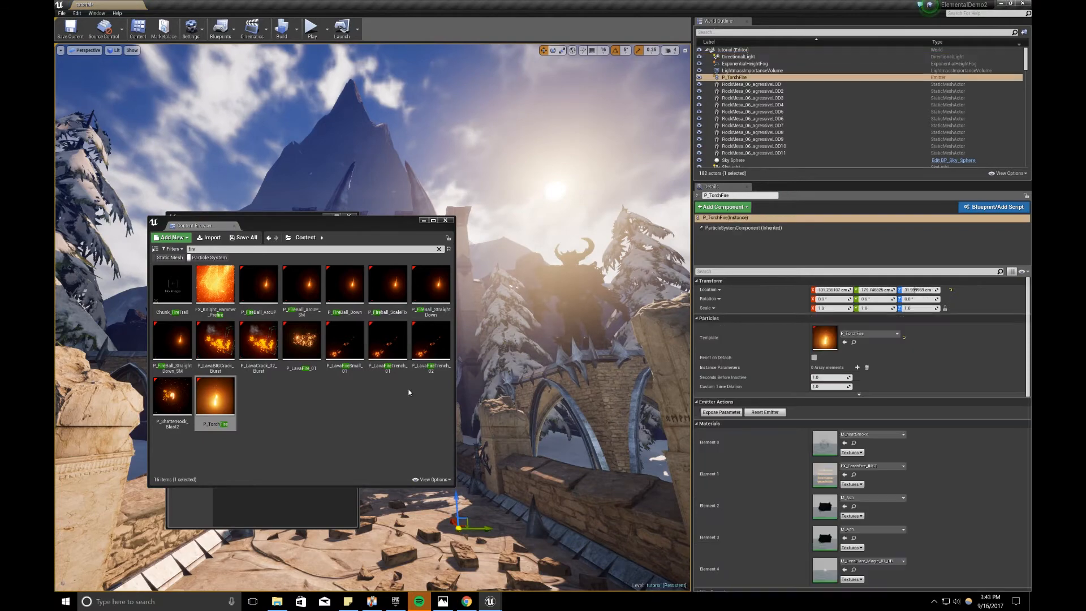
pyautogui.click(423, 220)
pyautogui.click(328, 216)
pyautogui.moveTo(329, 218); pyautogui.dragTo(570, 520, button='right')
pyautogui.press('w')
pyautogui.moveTo(570, 520); pyautogui.dragTo(533, 383)
pyautogui.press('w')
pyautogui.moveTo(479, 420); pyautogui.dragTo(529, 402, button='right')
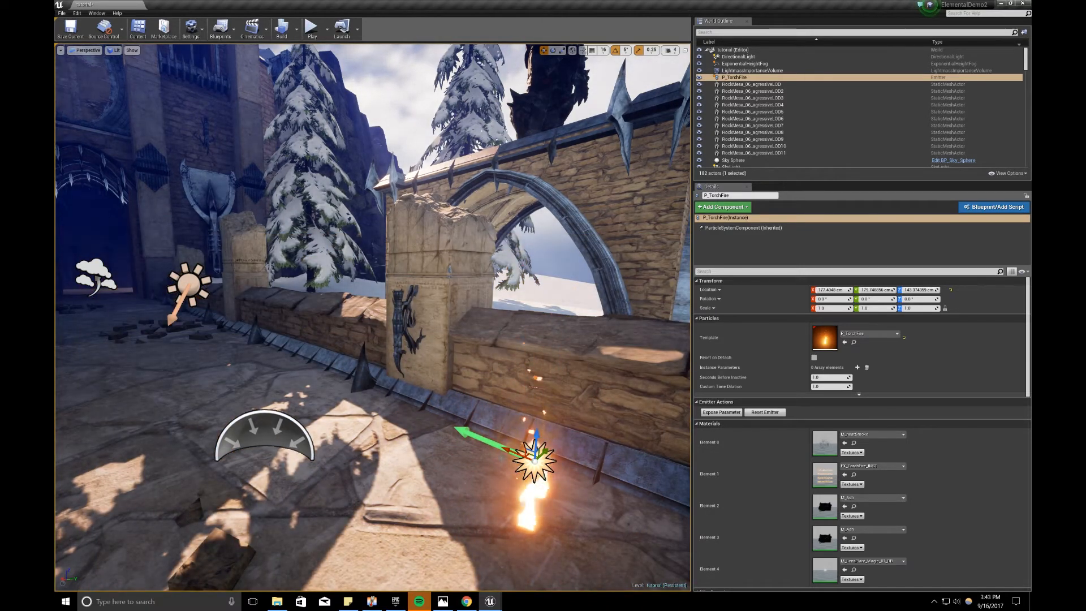
# Step: Move the torch fire emitter horizontally to line up with the torch on the bridge pillar, at about X 474 cm
pyautogui.moveTo(541, 463); pyautogui.dragTo(395, 341)
pyautogui.moveTo(433, 324); pyautogui.dragTo(457, 347)
pyautogui.moveTo(457, 347); pyautogui.dragTo(514, 345, button='right')
pyautogui.press('a')
pyautogui.moveTo(442, 348); pyautogui.dragTo(455, 348)
pyautogui.moveTo(455, 347); pyautogui.dragTo(351, 347, button='right')
pyautogui.press('d')
pyautogui.moveTo(316, 364); pyautogui.dragTo(254, 375)
pyautogui.moveTo(302, 382); pyautogui.dragTo(413, 383, button='right')
pyautogui.press('a')
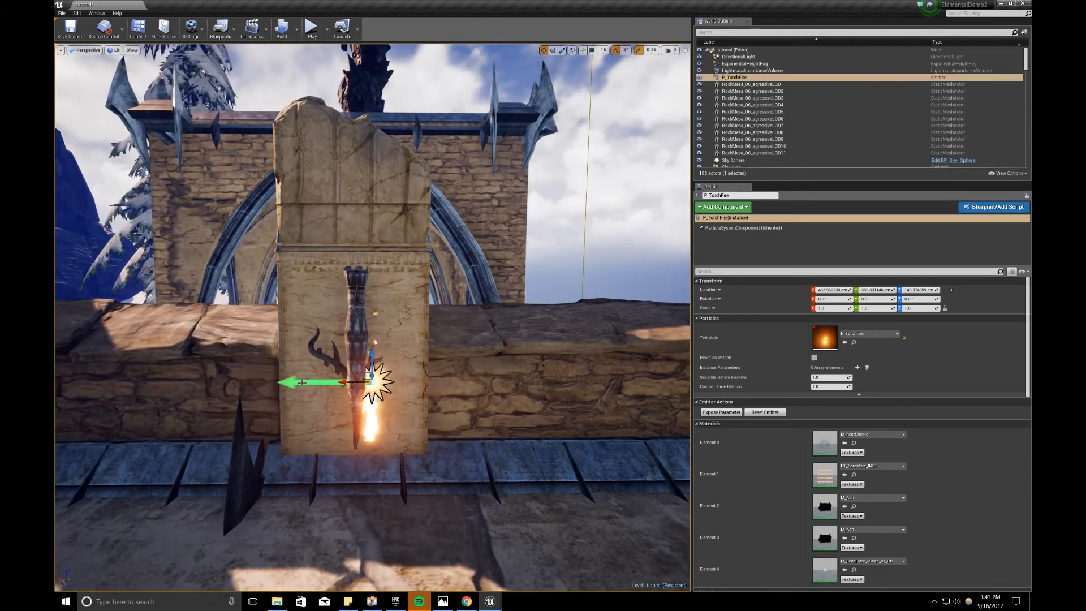
pyautogui.moveTo(302, 383); pyautogui.dragTo(290, 383)
pyautogui.press('d')
pyautogui.moveTo(290, 383); pyautogui.dragTo(229, 393, button='right')
# Step: Raise the fire emitter to about Z 279 cm and nudge it along X so the flame sits on the torch head
pyautogui.moveTo(210, 374); pyautogui.dragTo(206, 280)
pyautogui.moveTo(205, 220); pyautogui.dragTo(202, 221)
pyautogui.moveTo(179, 246); pyautogui.dragTo(179, 247, button='right')
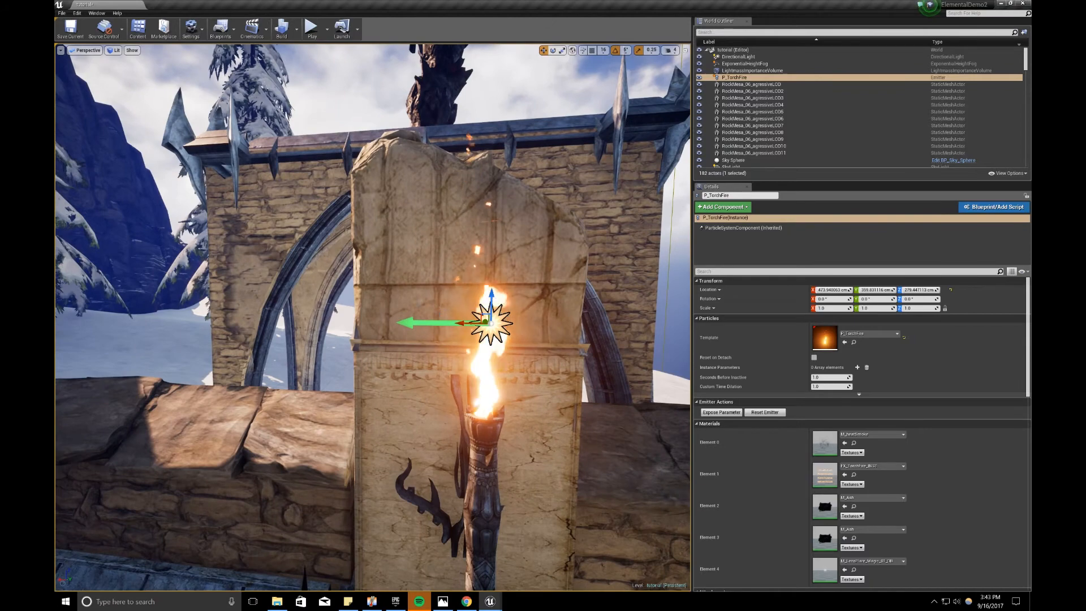
pyautogui.moveTo(460, 323); pyautogui.dragTo(457, 324)
pyautogui.moveTo(457, 323); pyautogui.dragTo(457, 323, button='right')
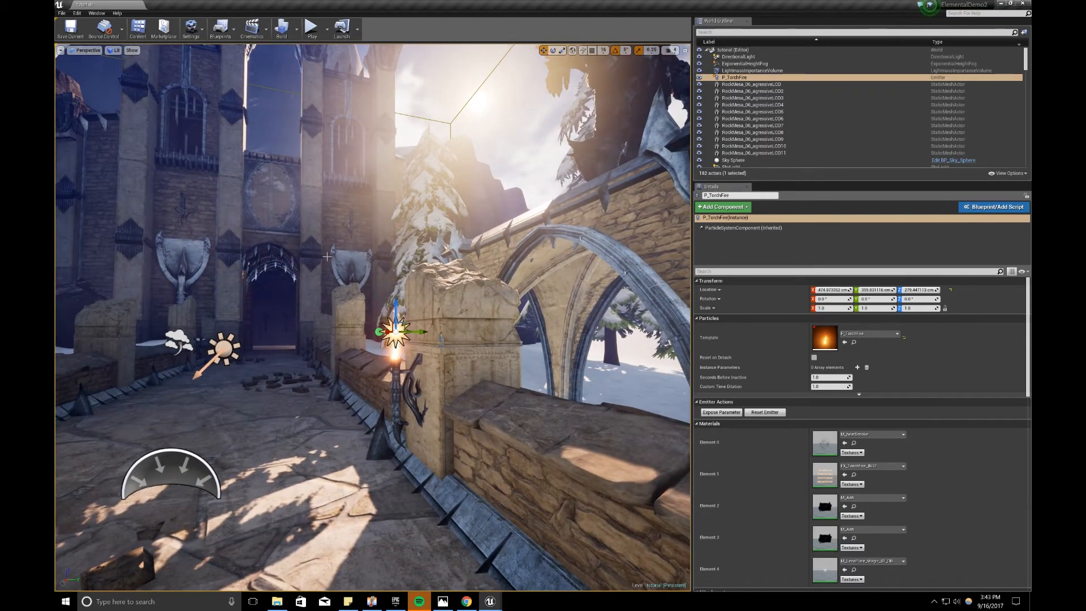
# Step: Add a Point Light on the bridge floor and close the Modes panel
pyautogui.click(97, 13)
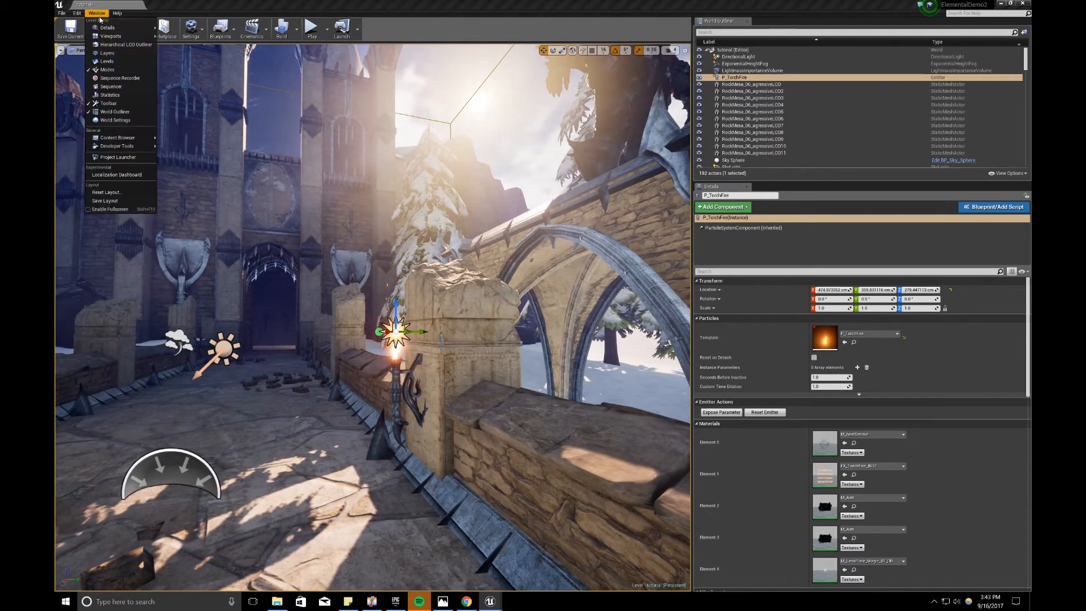
pyautogui.click(119, 69)
pyautogui.moveTo(260, 222); pyautogui.dragTo(266, 216)
pyautogui.click(178, 282)
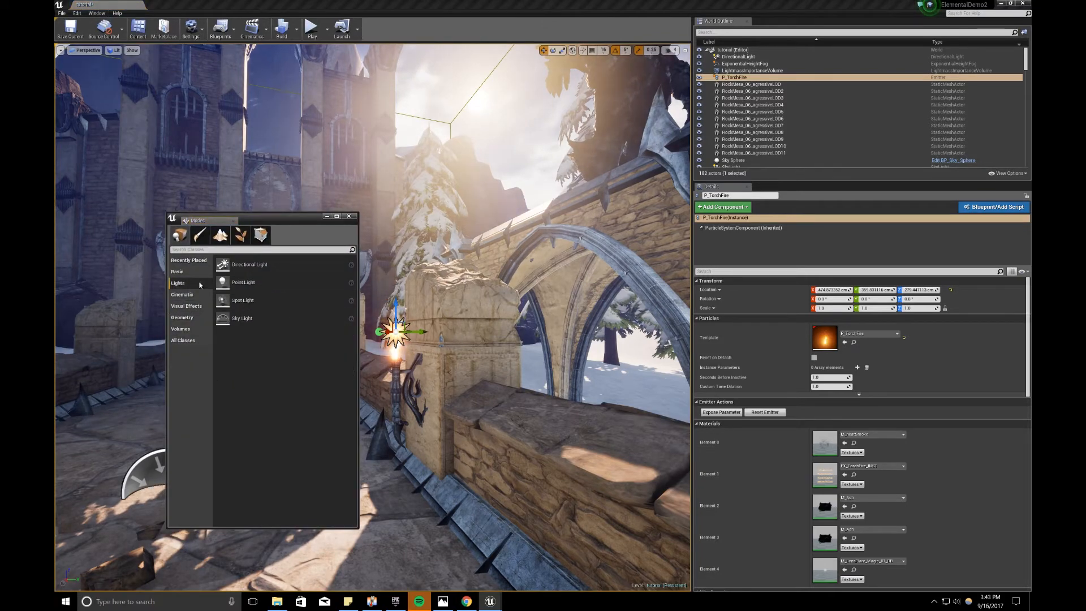
pyautogui.moveTo(211, 291); pyautogui.dragTo(138, 399)
pyautogui.click(348, 216)
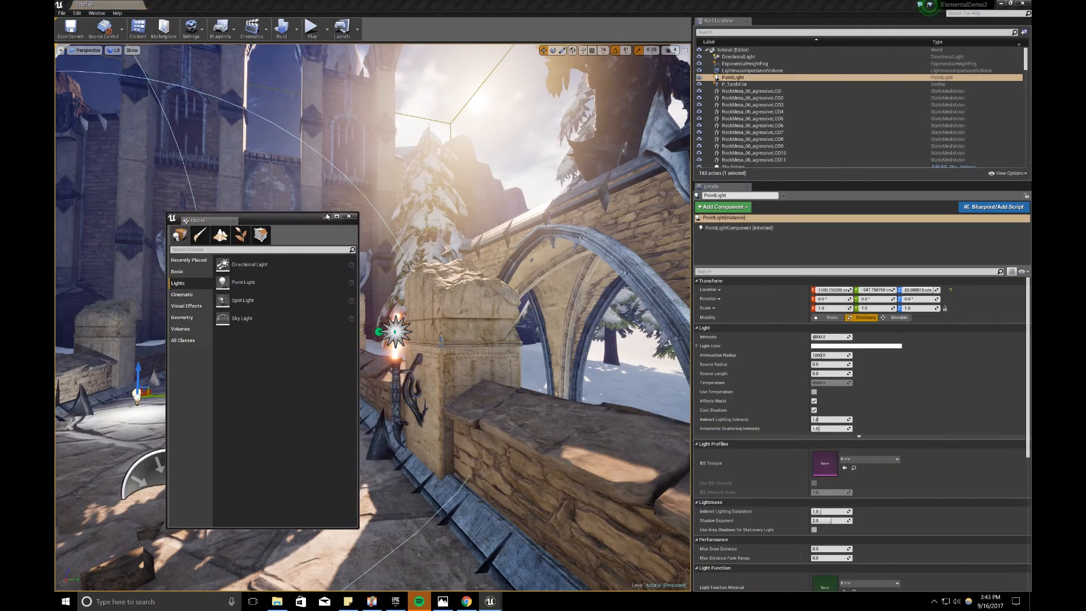
pyautogui.moveTo(348, 226); pyautogui.dragTo(360, 271, button='right')
pyautogui.moveTo(243, 373)
pyautogui.mouseDown(button='right')
pyautogui.moveTo(186, 348)
pyautogui.moveTo(243, 373)
pyautogui.mouseUp(button='right')
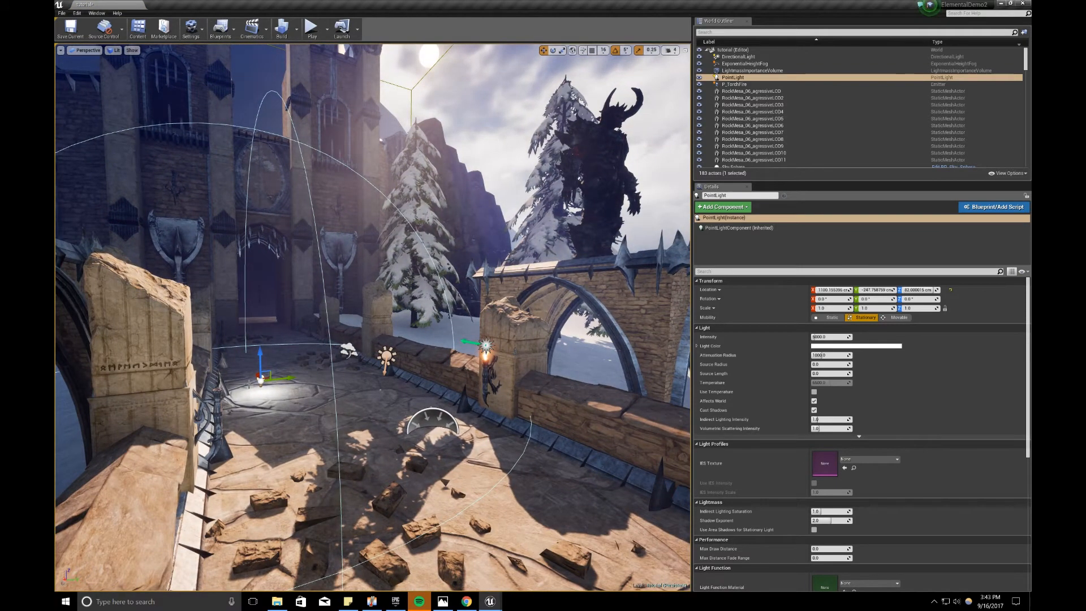
# Step: Move the point light across the bridge to the pillar torch and raise it to just above the flame
pyautogui.moveTo(258, 377); pyautogui.dragTo(512, 376)
pyautogui.scroll(1, 512, 376)
pyautogui.scroll(5, 437, 471)
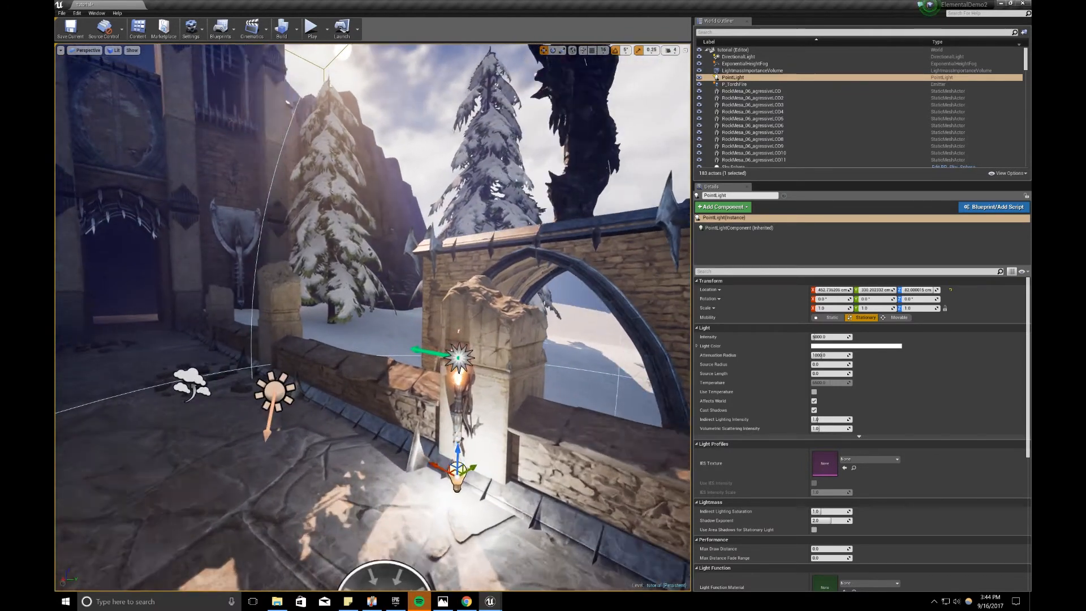
pyautogui.moveTo(445, 483); pyautogui.dragTo(453, 313)
pyautogui.press('a')
pyautogui.moveTo(435, 344); pyautogui.dragTo(551, 328, button='right')
pyautogui.moveTo(433, 352); pyautogui.dragTo(436, 351)
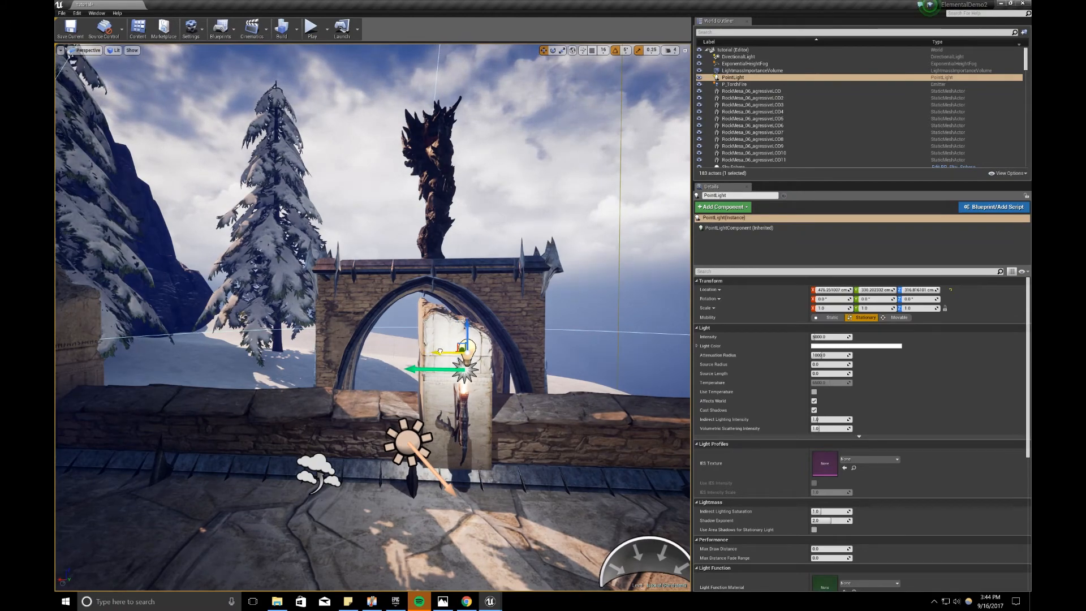
pyautogui.press('s')
pyautogui.moveTo(439, 351); pyautogui.dragTo(220, 291, button='right')
pyautogui.press('s')
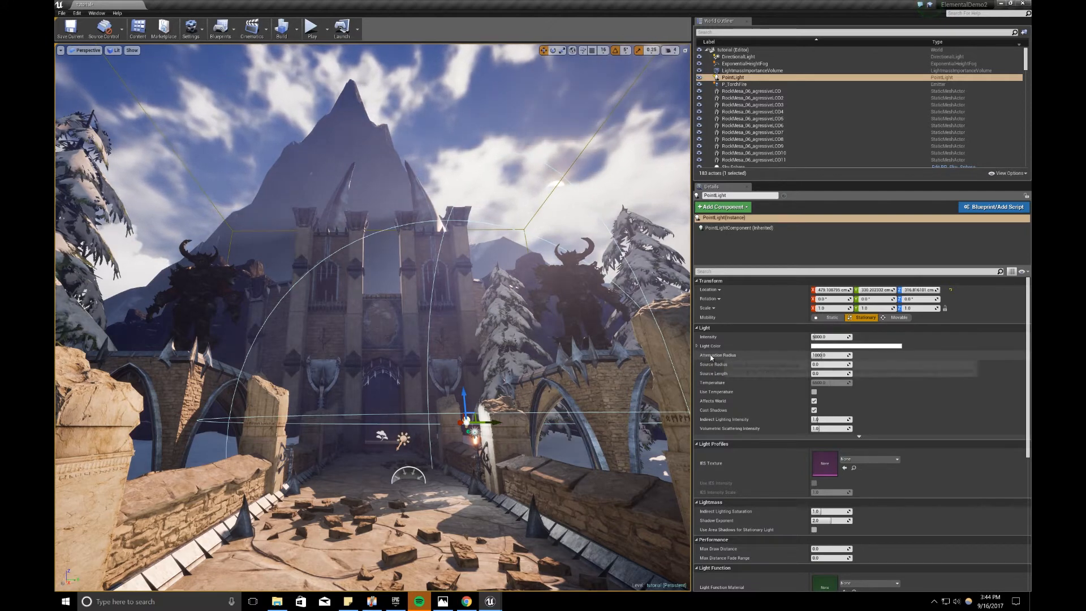
# Step: Set the point light's Attenuation Radius to 310
pyautogui.click(833, 355)
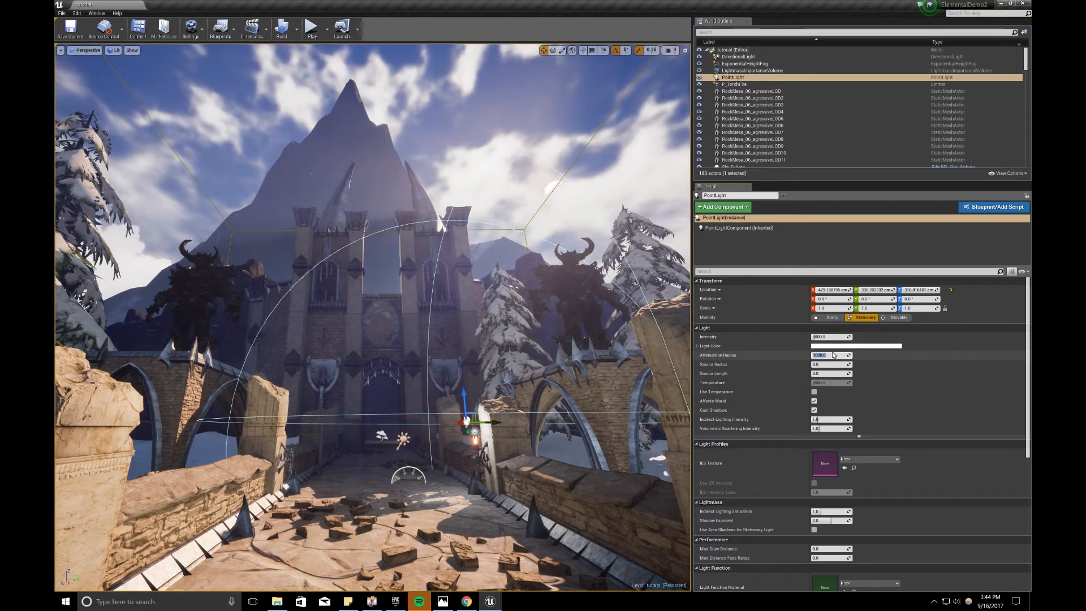
pyautogui.press('Return')
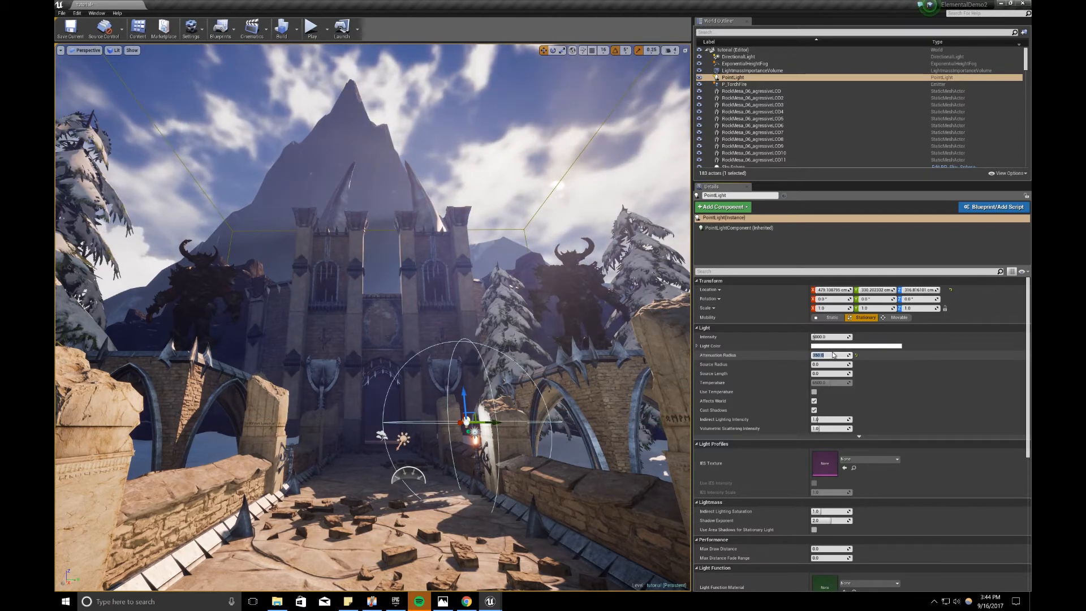
pyautogui.write('3')
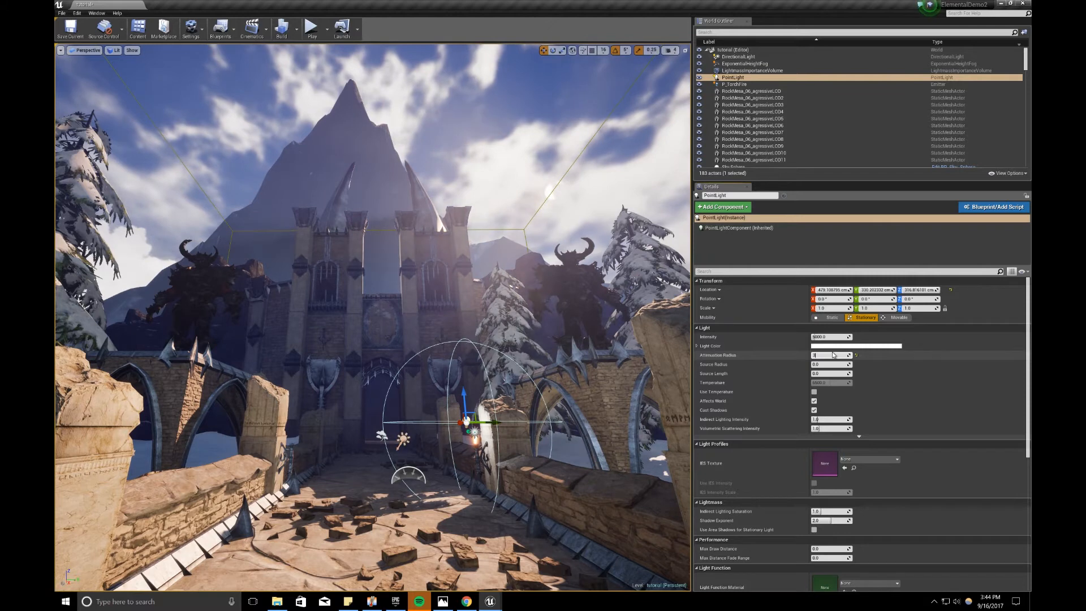
pyautogui.write('10')
pyautogui.press('Return')
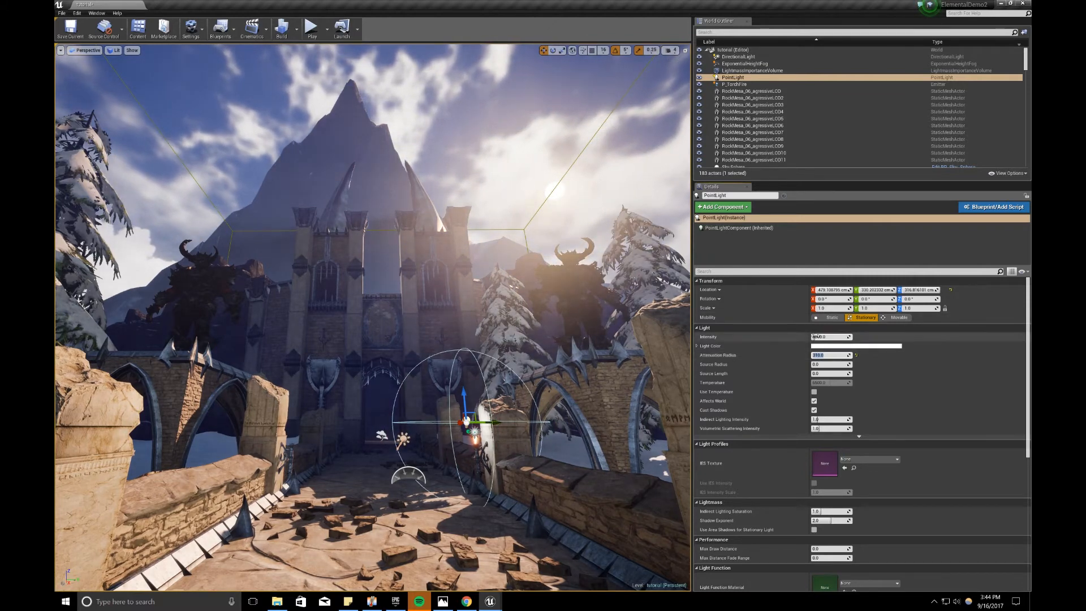
# Step: Change the point light's Light Color to a warm orange
pyautogui.click(824, 346)
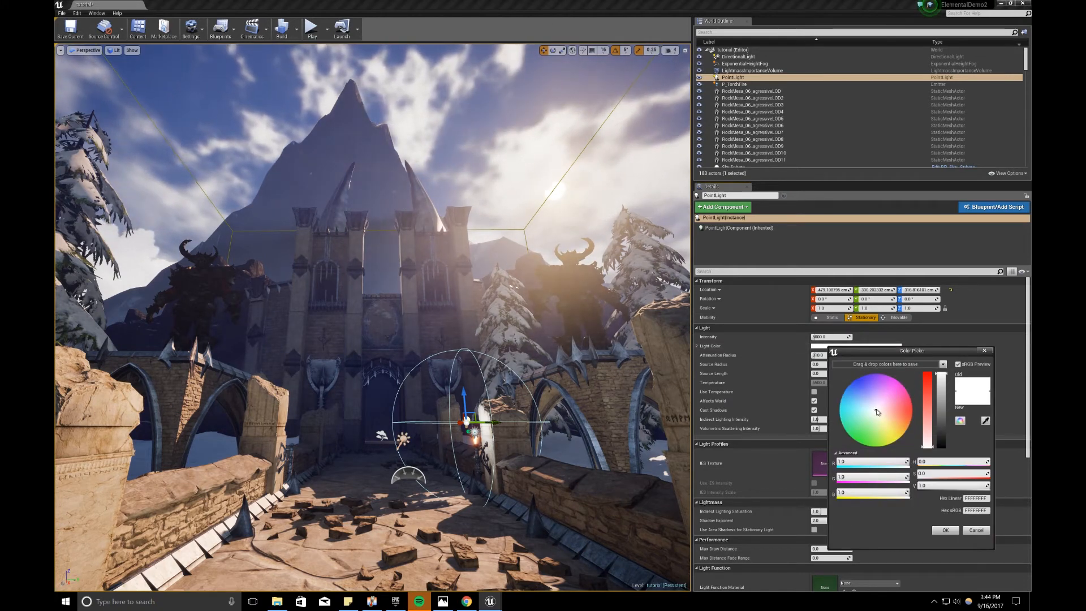
pyautogui.moveTo(878, 412); pyautogui.dragTo(903, 429)
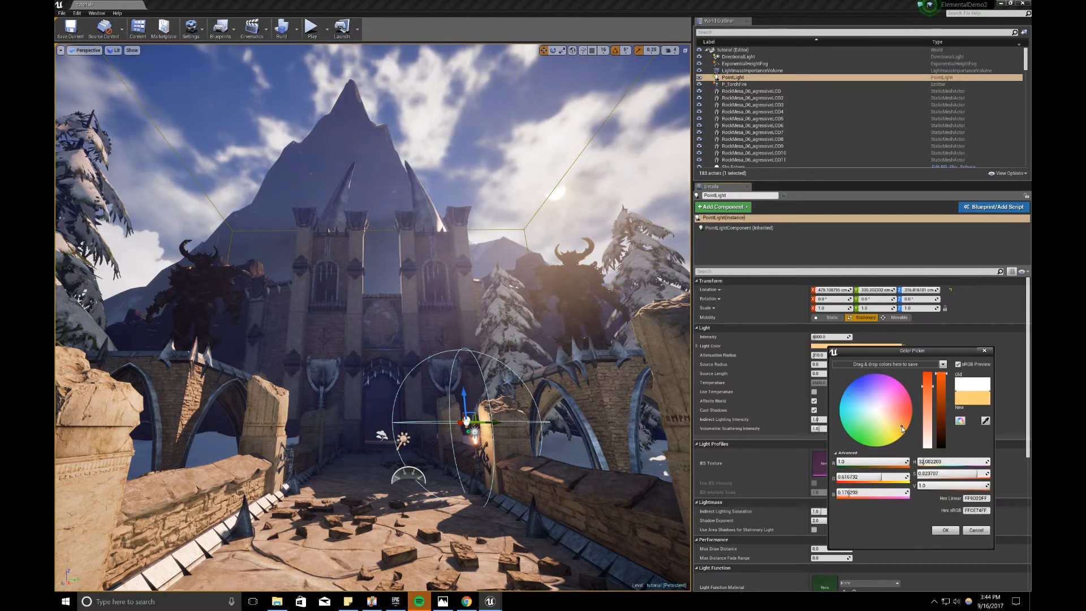
pyautogui.click(956, 529)
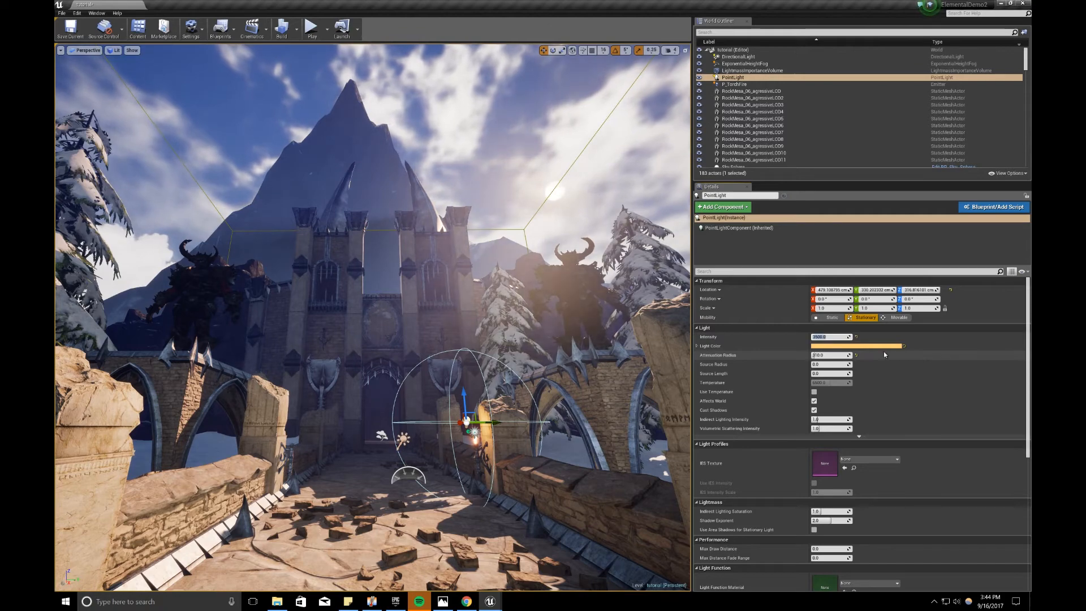
# Step: Duplicate the torch's fire emitter and point light onto the torch across the bridge, turning the copies to face the opposite way
pyautogui.moveTo(470, 481); pyautogui.dragTo(470, 504, button='right')
pyautogui.press('w')
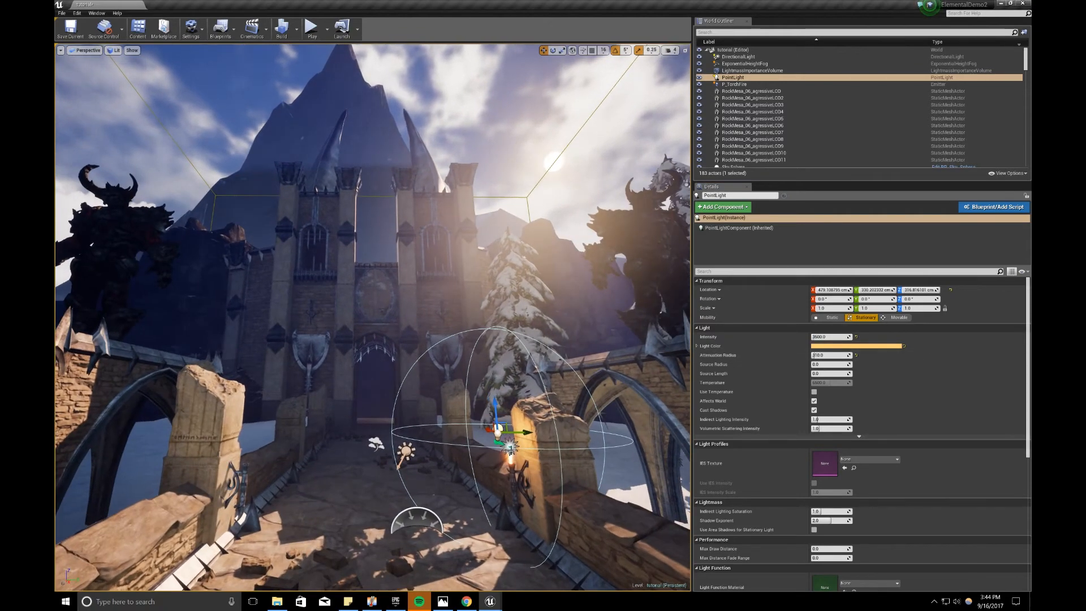
pyautogui.keyDown('ctrl'); pyautogui.click(510, 447); pyautogui.keyUp('ctrl')
pyautogui.keyDown('alt'); pyautogui.moveTo(536, 446); pyautogui.dragTo(256, 443); pyautogui.keyUp('alt')
pyautogui.press('e')
pyautogui.moveTo(364, 452); pyautogui.dragTo(340, 436, button='right')
pyautogui.press('w')
pyautogui.moveTo(346, 412); pyautogui.dragTo(324, 412)
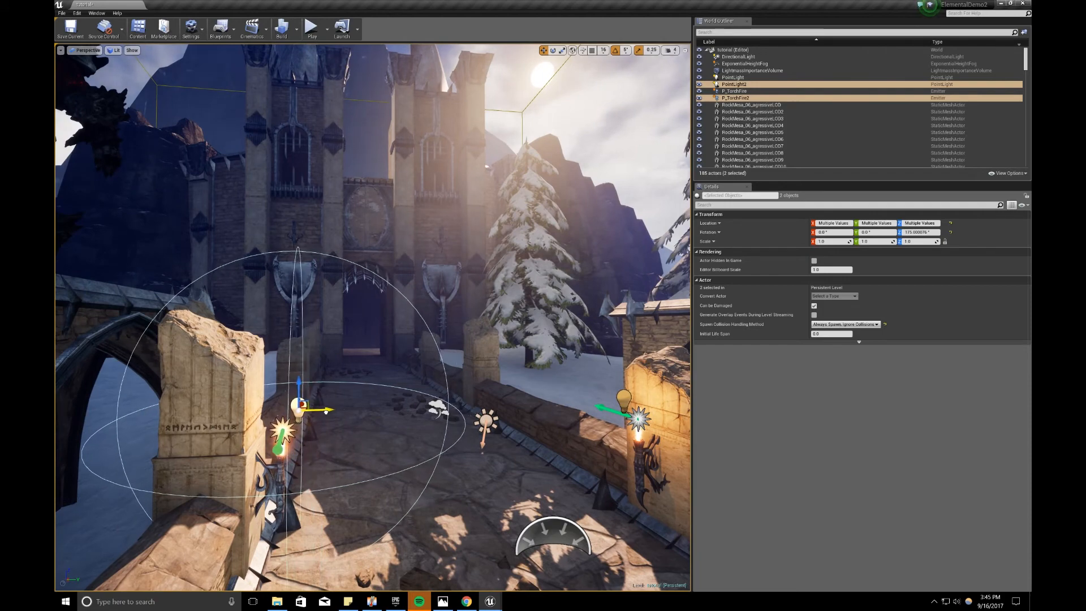
# Step: Duplicate both bridge torches' fire emitters and point lights together onto the two far pillars near the castle gate
pyautogui.keyDown('ctrl'); pyautogui.click(638, 419); pyautogui.keyUp('ctrl')
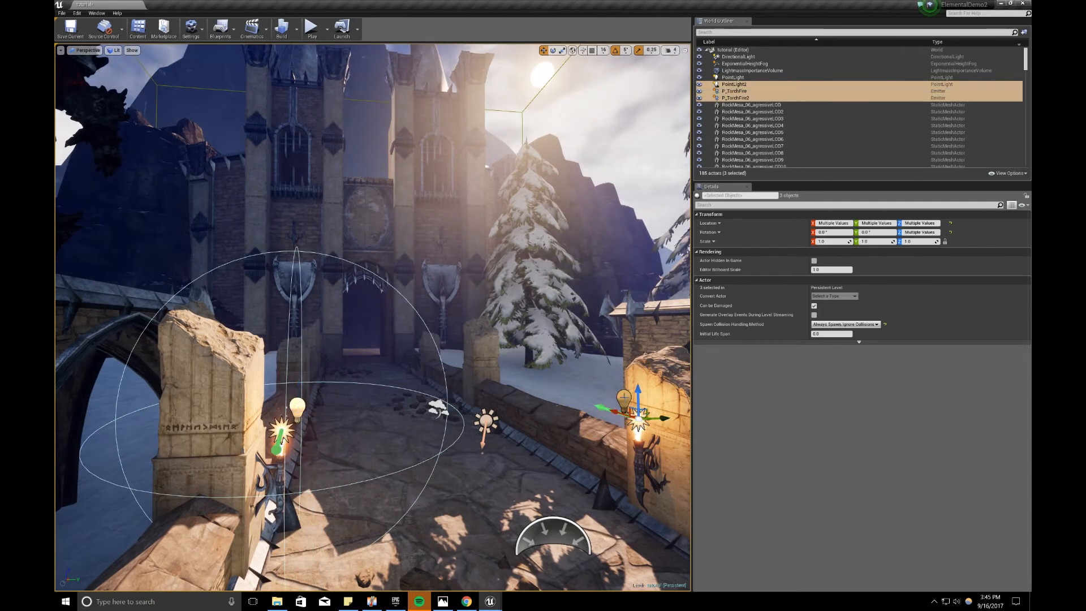
pyautogui.keyDown('ctrl'); pyautogui.click(623, 398); pyautogui.keyUp('ctrl')
pyautogui.moveTo(623, 397); pyautogui.dragTo(542, 436, button='right')
pyautogui.keyDown('alt'); pyautogui.moveTo(506, 405); pyautogui.dragTo(206, 412); pyautogui.keyUp('alt')
pyautogui.moveTo(206, 412); pyautogui.dragTo(147, 418, button='right')
pyautogui.moveTo(223, 395); pyautogui.dragTo(442, 396)
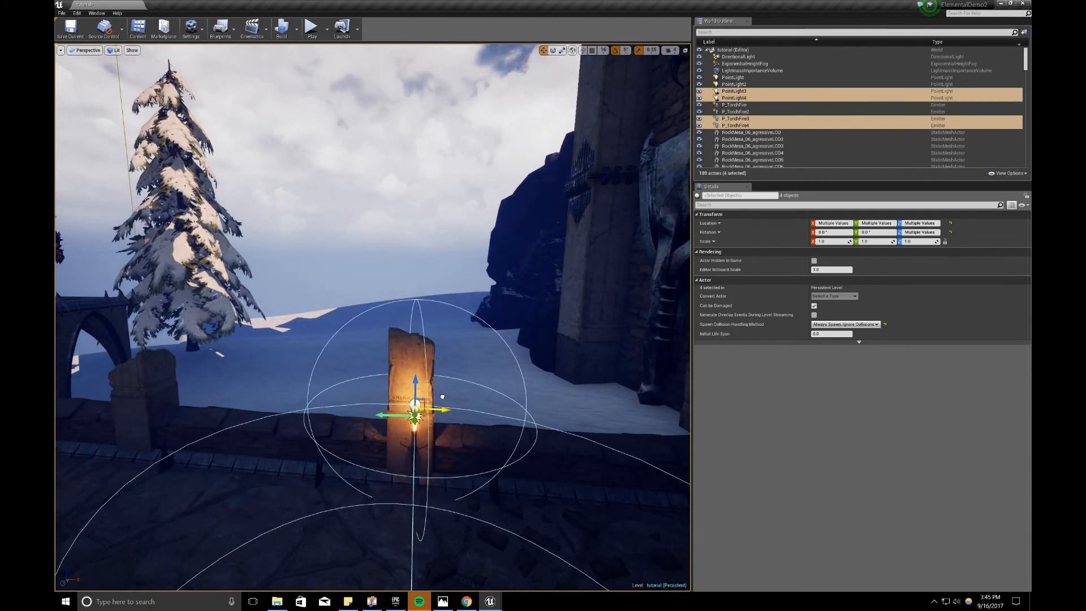
pyautogui.moveTo(442, 397); pyautogui.dragTo(334, 417, button='right')
pyautogui.press('g')
pyautogui.press('1')
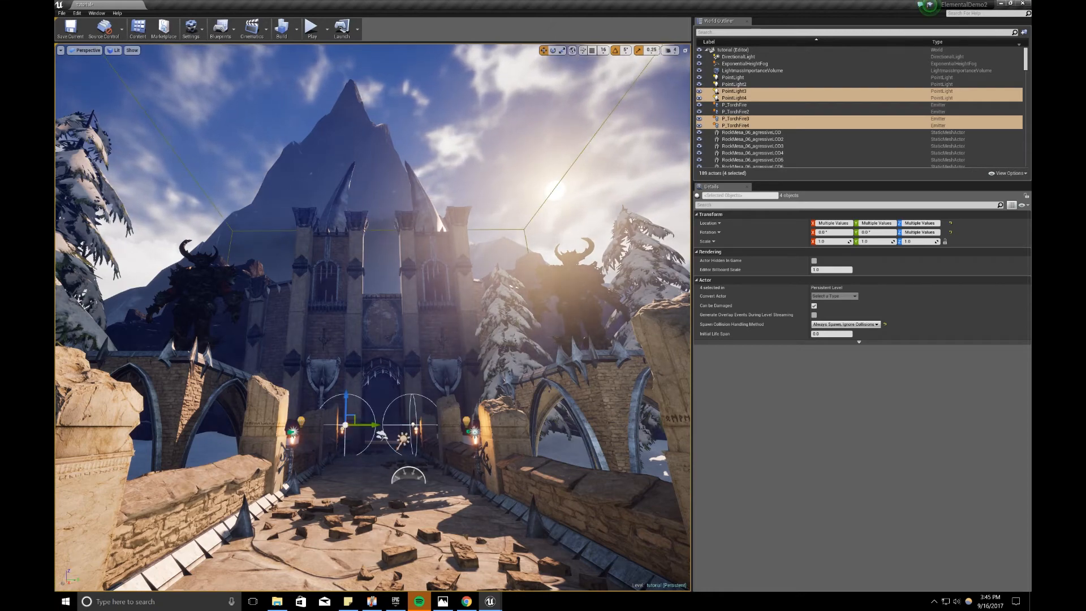
# Step: Make an in-place copy of the fire emitter on the near left bridge pillar
pyautogui.click(301, 420)
pyautogui.click(306, 444)
pyautogui.moveTo(306, 445); pyautogui.dragTo(353, 544, button='right')
pyautogui.press('w')
pyautogui.click(362, 519)
pyautogui.hotkey('ctrl', 'v')
pyautogui.press('s')
# Step: Go through the torch fire emitters in the level and select the new copy, P_TorchFire5
pyautogui.click(735, 96)
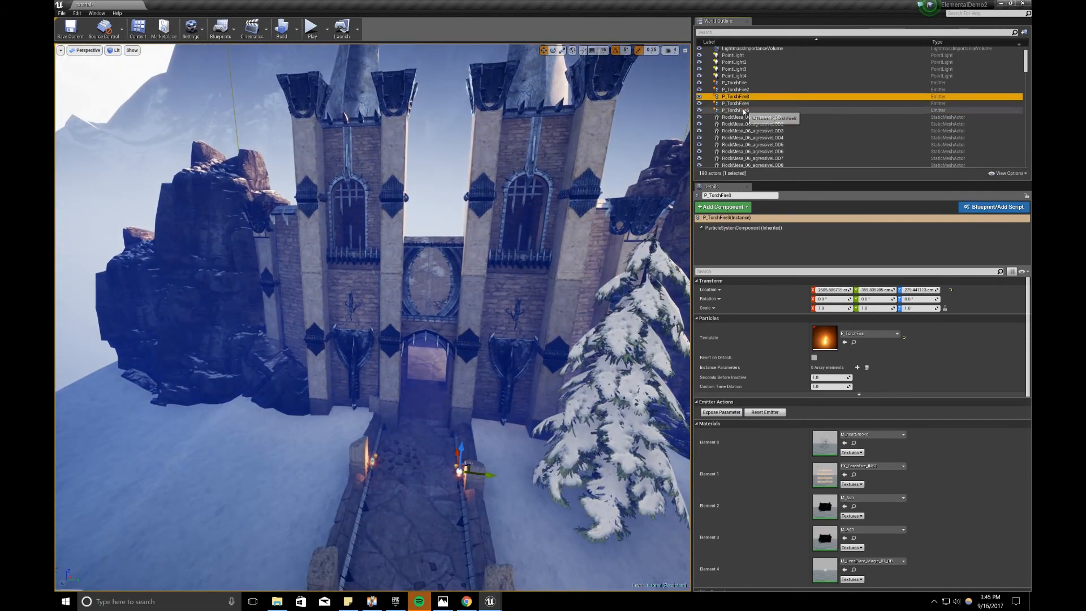
pyautogui.doubleClick(735, 111)
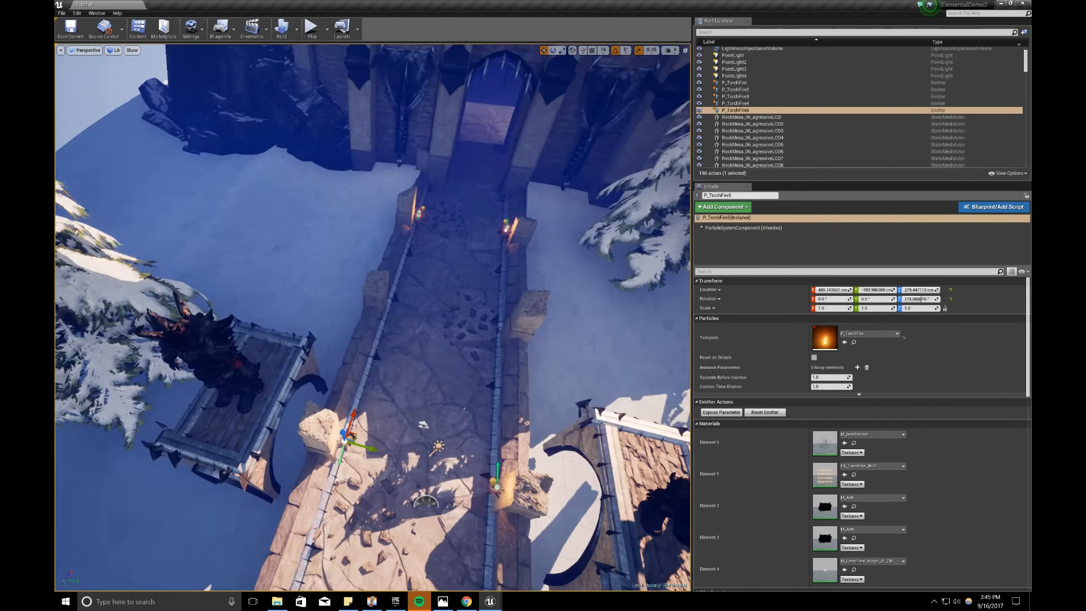
pyautogui.moveTo(373, 317); pyautogui.dragTo(340, 294, button='right')
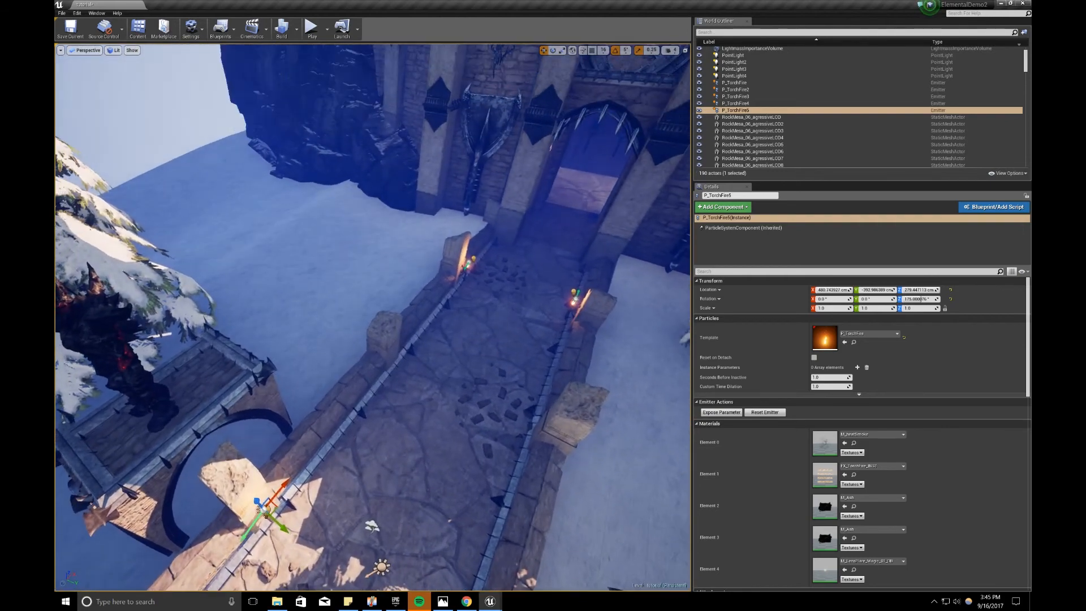
pyautogui.click(734, 83)
pyautogui.doubleClick(735, 83)
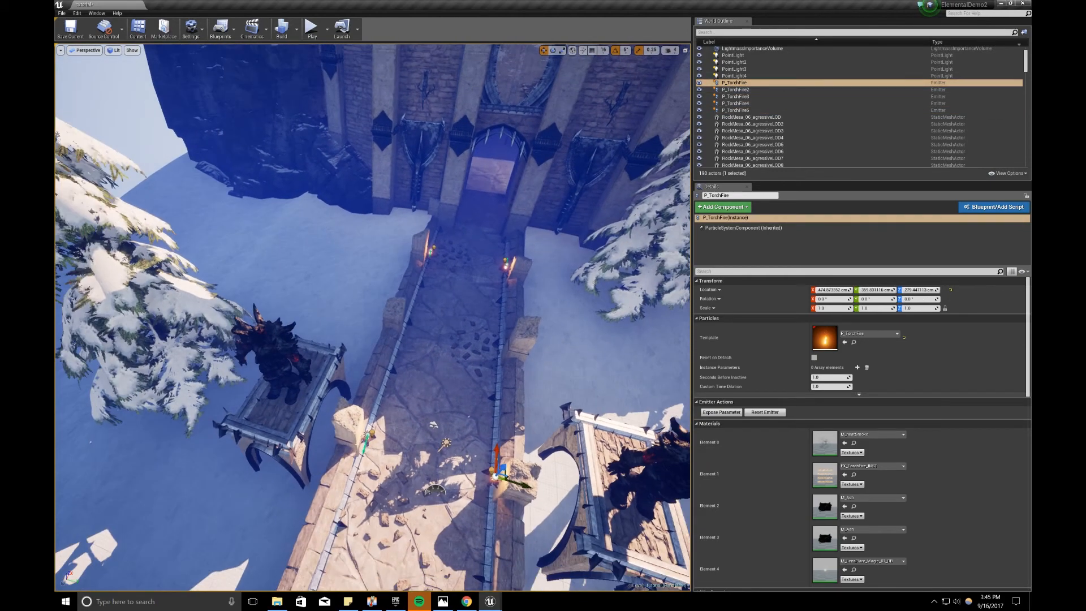
pyautogui.click(735, 90)
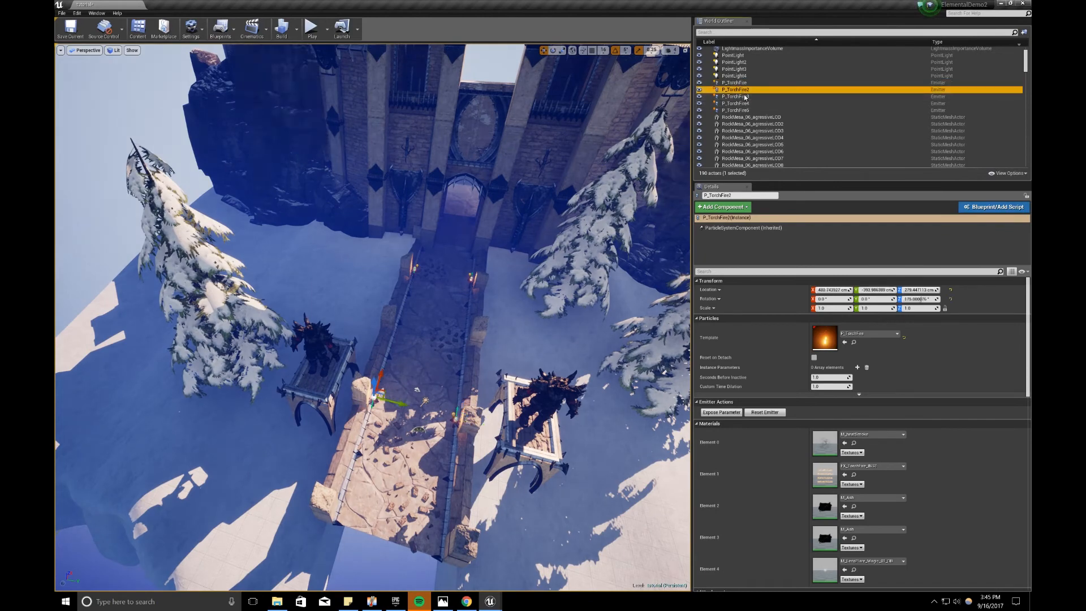
pyautogui.click(745, 97)
pyautogui.click(735, 104)
pyautogui.doubleClick(736, 110)
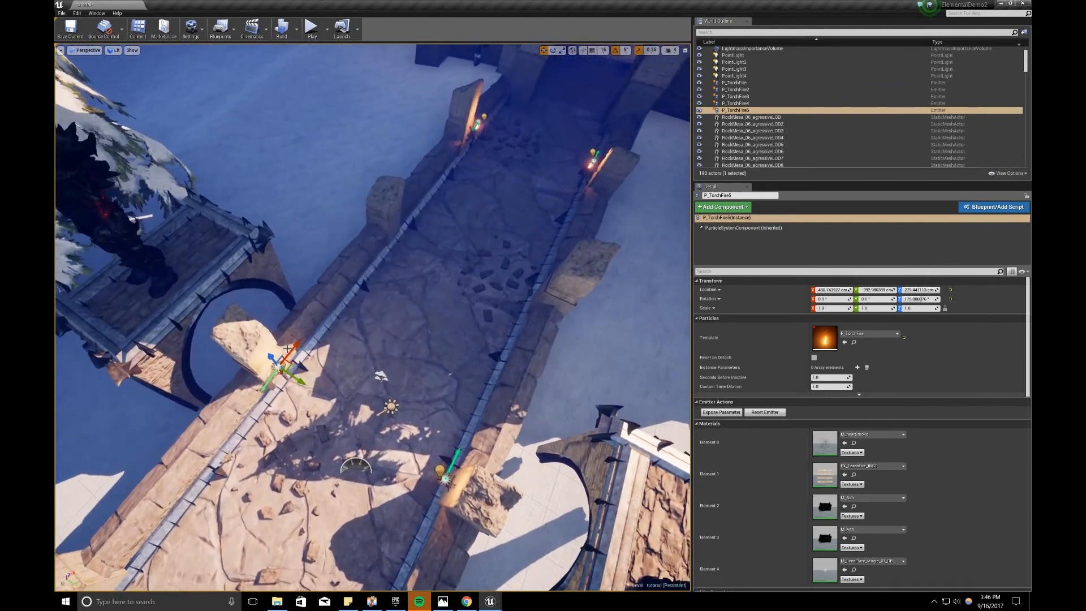
# Step: Move the copied fire emitter from the bridge up to the wall torch on the castle's left tower
pyautogui.moveTo(466, 189); pyautogui.dragTo(521, 126, button='right')
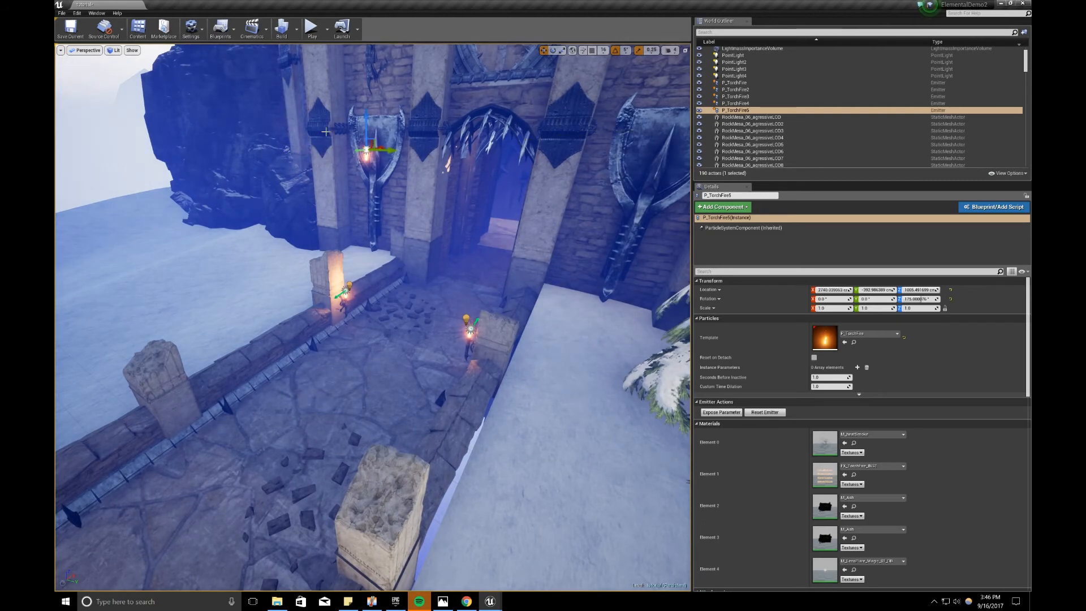
pyautogui.moveTo(365, 61); pyautogui.dragTo(365, 45)
pyautogui.moveTo(327, 116); pyautogui.dragTo(315, 51, button='right')
pyautogui.press('w')
pyautogui.moveTo(415, 146); pyautogui.dragTo(400, 297)
pyautogui.press('f')
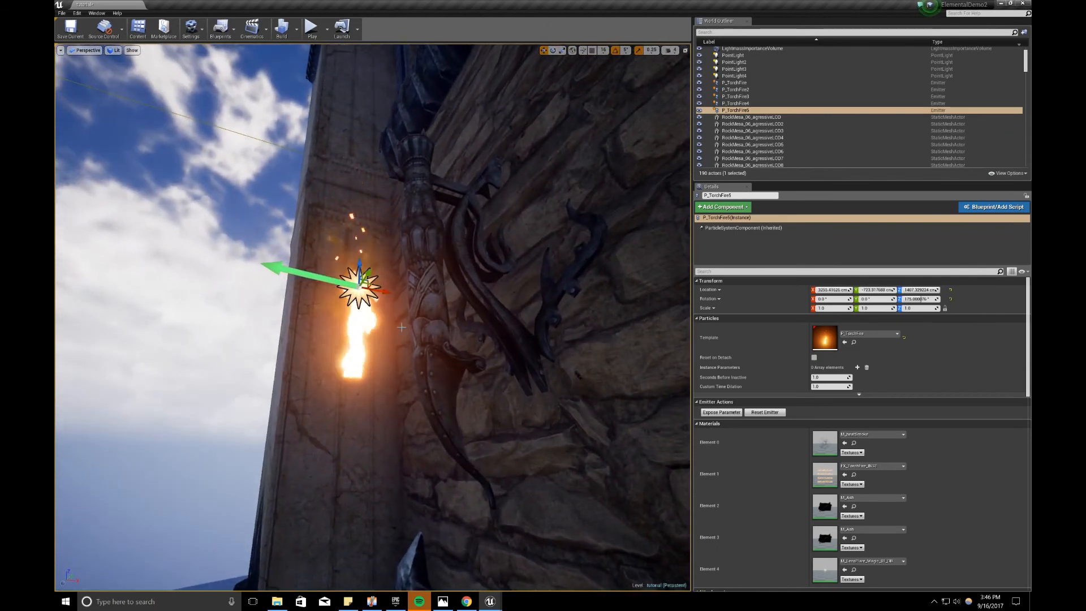
# Step: Align the fire emitter with the left tower's wall torch so the flame sits on the torch head
pyautogui.moveTo(406, 295); pyautogui.dragTo(491, 316)
pyautogui.moveTo(490, 316); pyautogui.dragTo(645, 352, button='right')
pyautogui.moveTo(645, 352); pyautogui.dragTo(616, 347)
pyautogui.moveTo(584, 345); pyautogui.dragTo(643, 348, button='right')
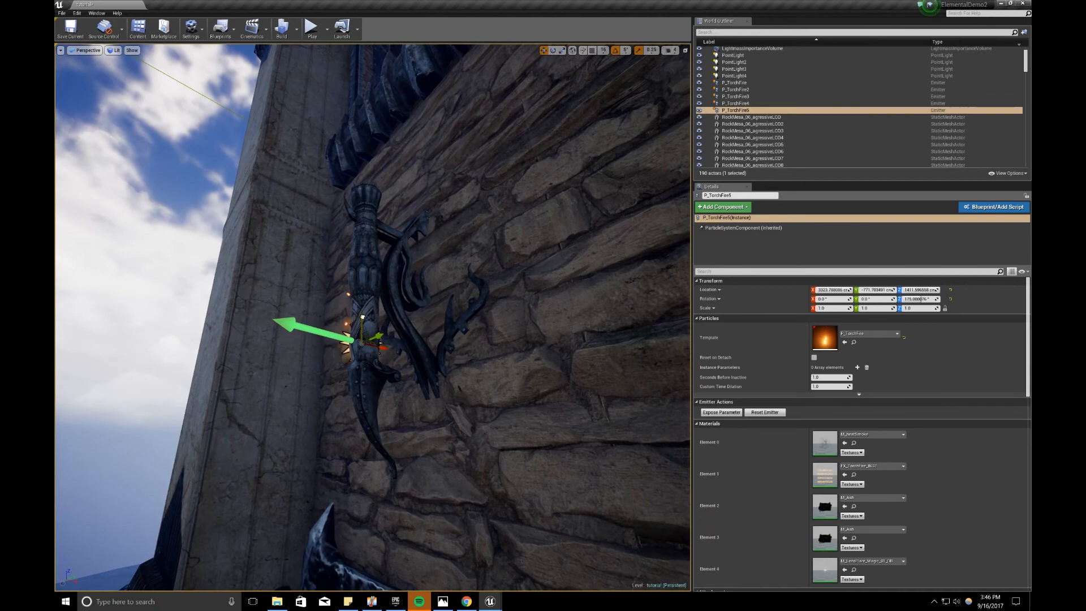
pyautogui.moveTo(394, 164); pyautogui.dragTo(393, 170)
pyautogui.moveTo(393, 171)
pyautogui.mouseDown(button='right')
pyautogui.moveTo(430, 198)
pyautogui.moveTo(391, 169)
pyautogui.moveTo(407, 172)
pyautogui.mouseUp(button='right')
pyautogui.moveTo(400, 185); pyautogui.dragTo(404, 185)
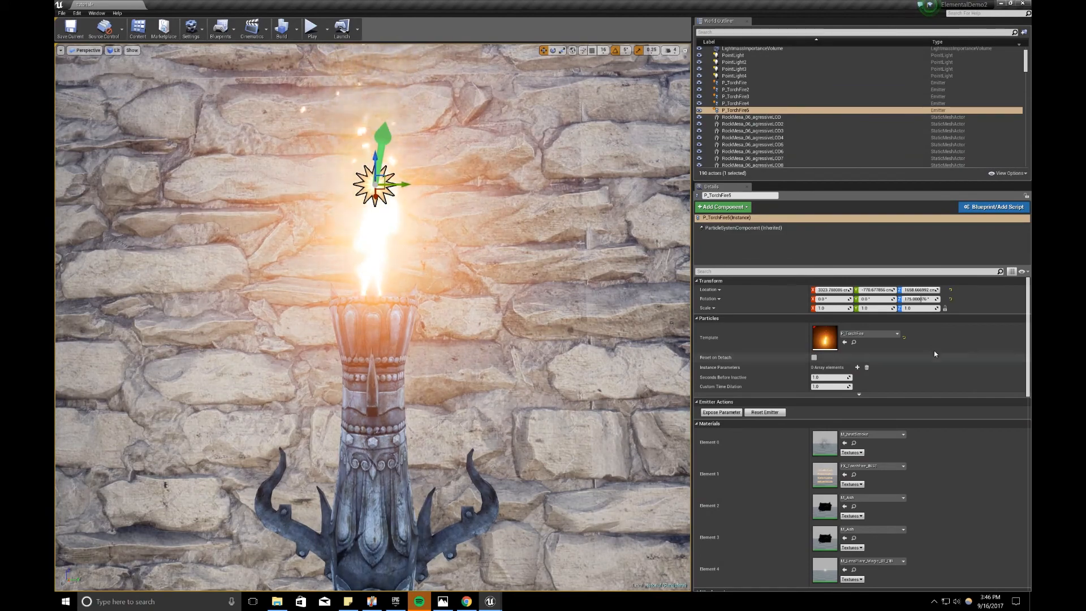
# Step: Scale the wall torch fire to 2 and duplicate it onto the matching torch on the right tower
pyautogui.write('2')
pyautogui.press('Return')
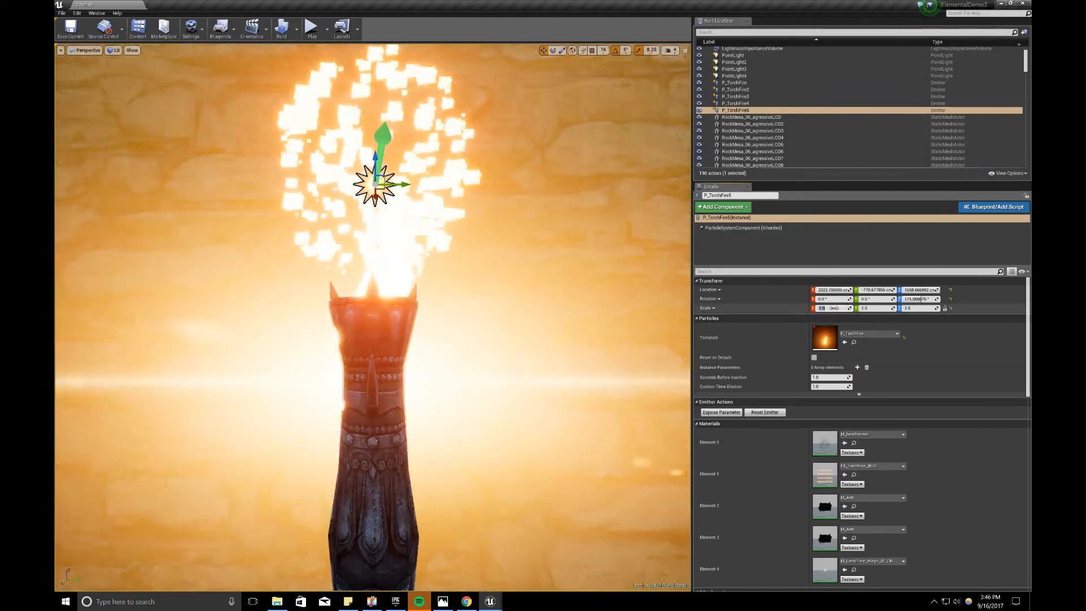
pyautogui.moveTo(611, 324); pyautogui.dragTo(662, 328, button='right')
pyautogui.keyDown('alt'); pyautogui.moveTo(333, 302); pyautogui.dragTo(452, 288); pyautogui.keyUp('alt')
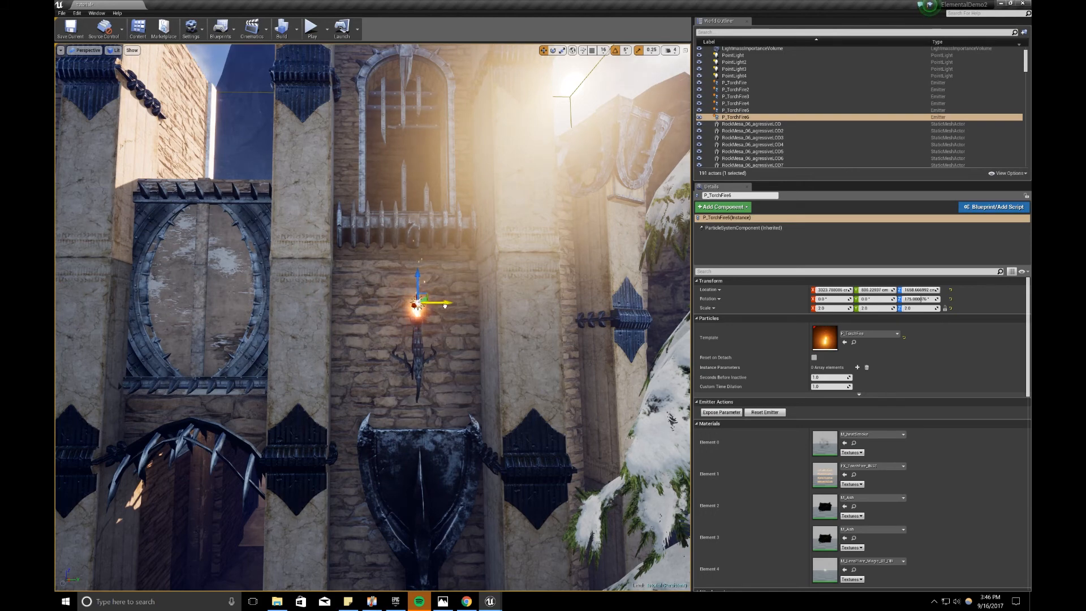
# Step: Copy a bridge torch's point light and paste it at the left tower's wall torch
pyautogui.moveTo(453, 289); pyautogui.dragTo(365, 362, button='right')
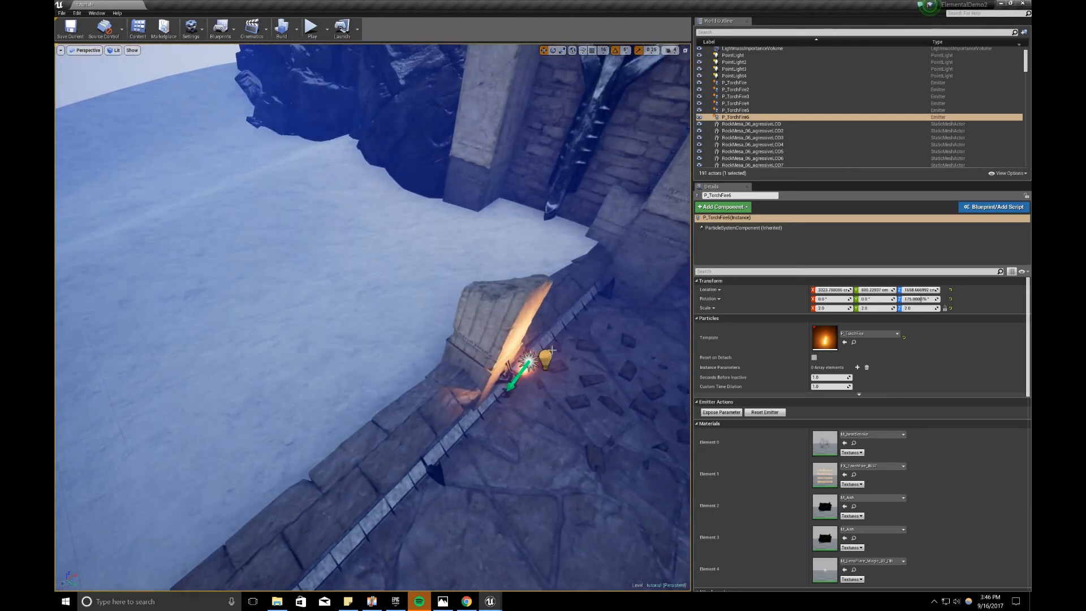
pyautogui.click(545, 357)
pyautogui.moveTo(533, 370); pyautogui.dragTo(543, 152, button='right')
pyautogui.rightClick(401, 505)
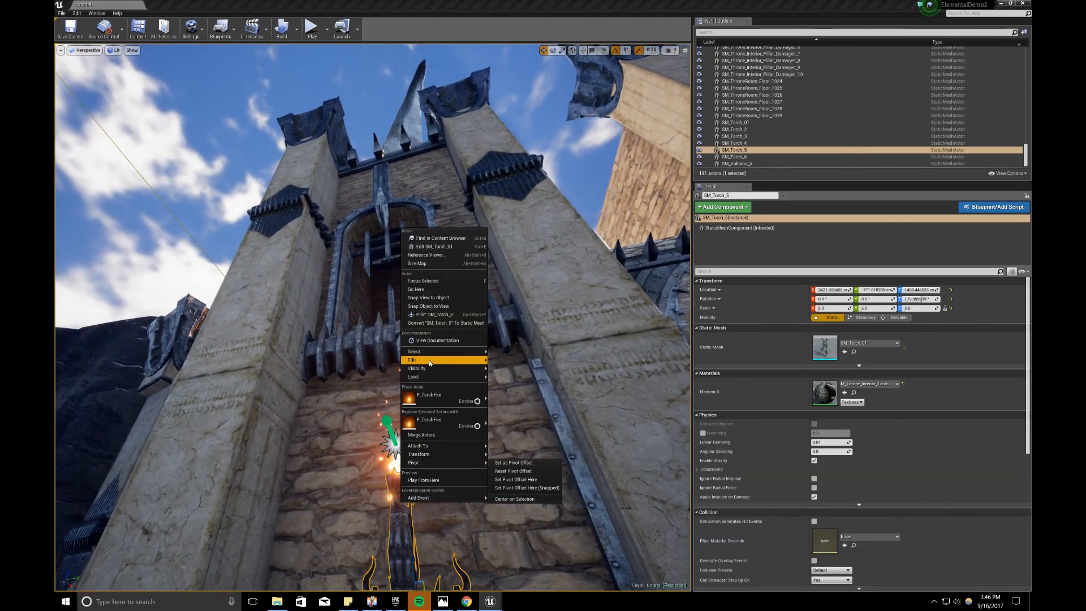
pyautogui.moveTo(429, 360)
pyautogui.click(524, 389)
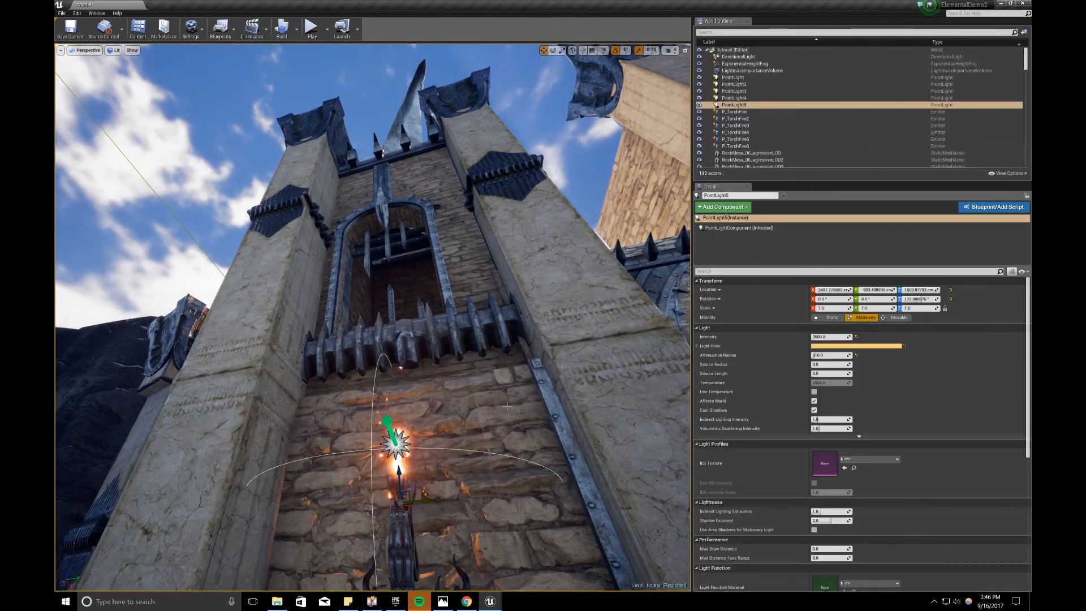
# Step: Position the pasted point light just above the left wall torch's flame and increase its Intensity
pyautogui.moveTo(388, 413)
pyautogui.mouseDown(button='right')
pyautogui.moveTo(399, 438)
pyautogui.moveTo(453, 430)
pyautogui.moveTo(389, 412)
pyautogui.mouseUp(button='right')
pyautogui.moveTo(389, 413); pyautogui.dragTo(291, 301)
pyautogui.moveTo(291, 301); pyautogui.dragTo(457, 307, button='right')
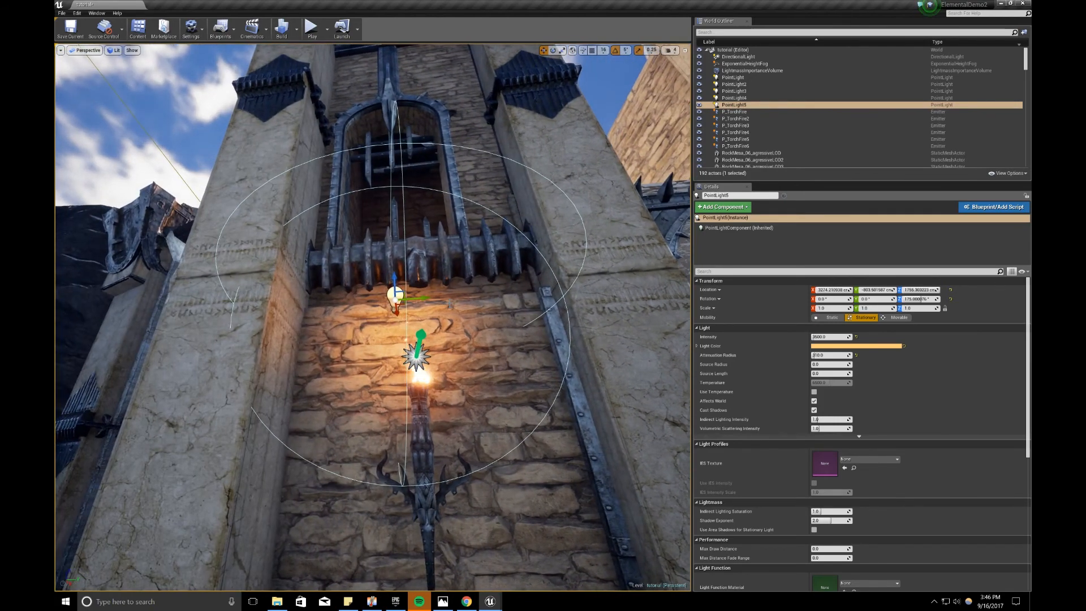
pyautogui.moveTo(425, 298)
pyautogui.mouseDown()
pyautogui.moveTo(444, 298)
pyautogui.moveTo(412, 293)
pyautogui.mouseUp()
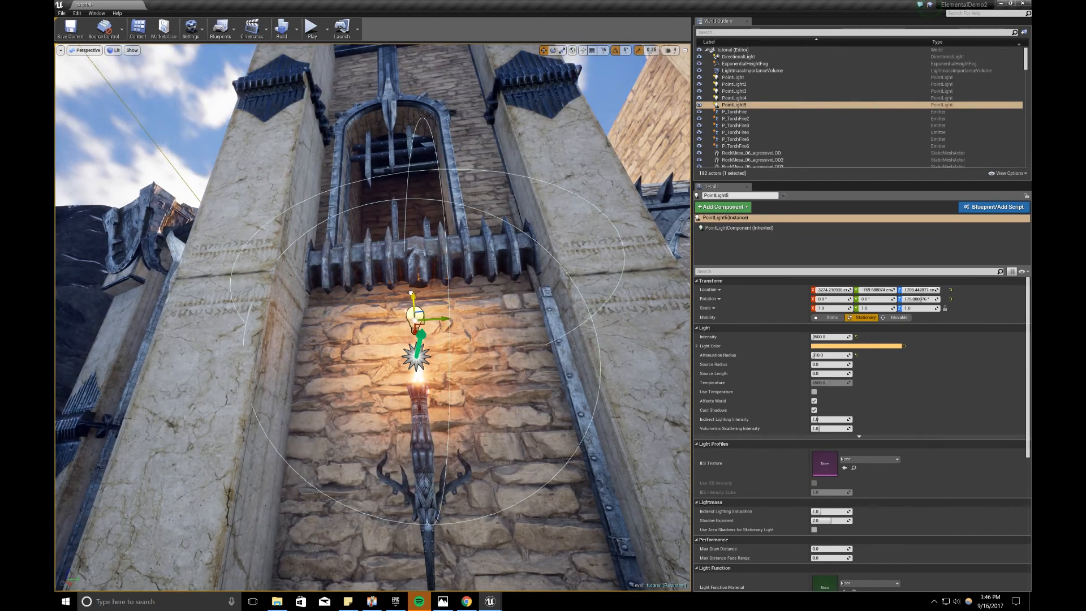
pyautogui.click(832, 335)
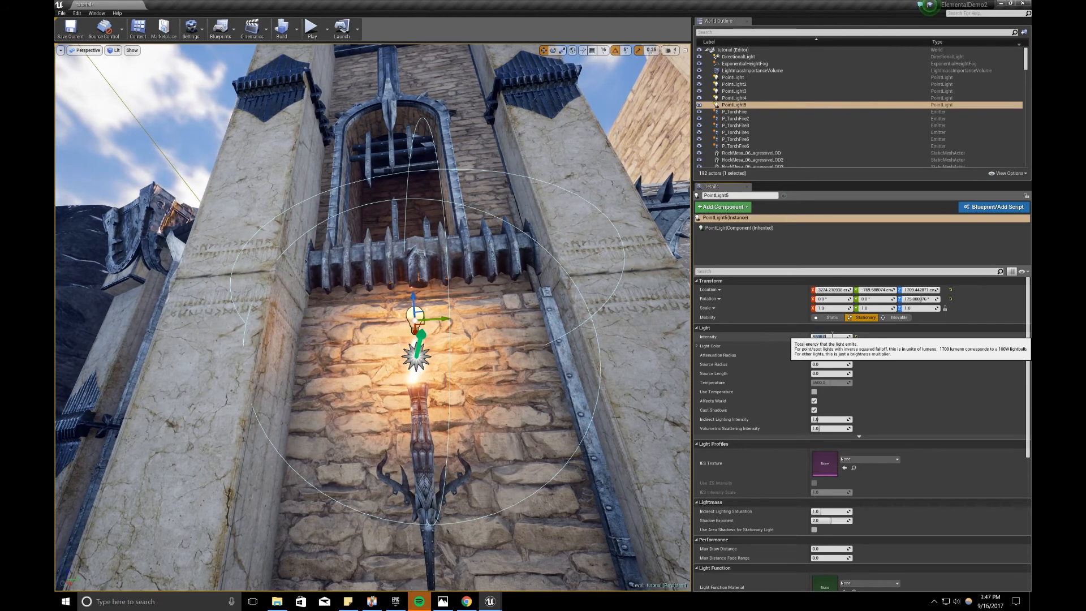
pyautogui.press('Return')
pyautogui.scroll(-6, 400, 321)
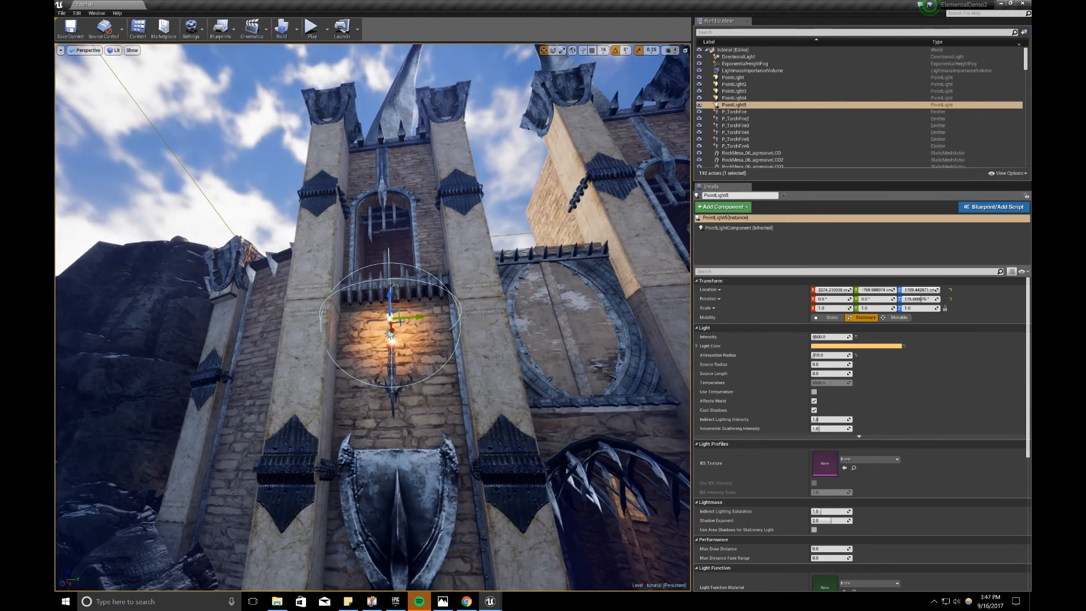
# Step: Duplicate the wall torch's point light across to the right tower and align it above that torch's flame
pyautogui.keyDown('alt'); pyautogui.moveTo(419, 316); pyautogui.dragTo(688, 300); pyautogui.keyUp('alt')
pyautogui.moveTo(401, 336); pyautogui.dragTo(543, 336, button='right')
pyautogui.moveTo(318, 339); pyautogui.dragTo(443, 358)
pyautogui.moveTo(443, 358); pyautogui.dragTo(509, 390, button='right')
# Step: Duplicate the right tower's point light up into the barred window above and place it inside the opening
pyautogui.keyDown('alt'); pyautogui.moveTo(496, 465); pyautogui.dragTo(291, 234); pyautogui.keyUp('alt')
pyautogui.moveTo(291, 234); pyautogui.dragTo(294, 385, button='right')
pyautogui.moveTo(357, 419); pyautogui.dragTo(348, 354)
pyautogui.moveTo(406, 355)
pyautogui.mouseDown(button='right')
pyautogui.moveTo(391, 345)
pyautogui.moveTo(406, 356)
pyautogui.mouseUp(button='right')
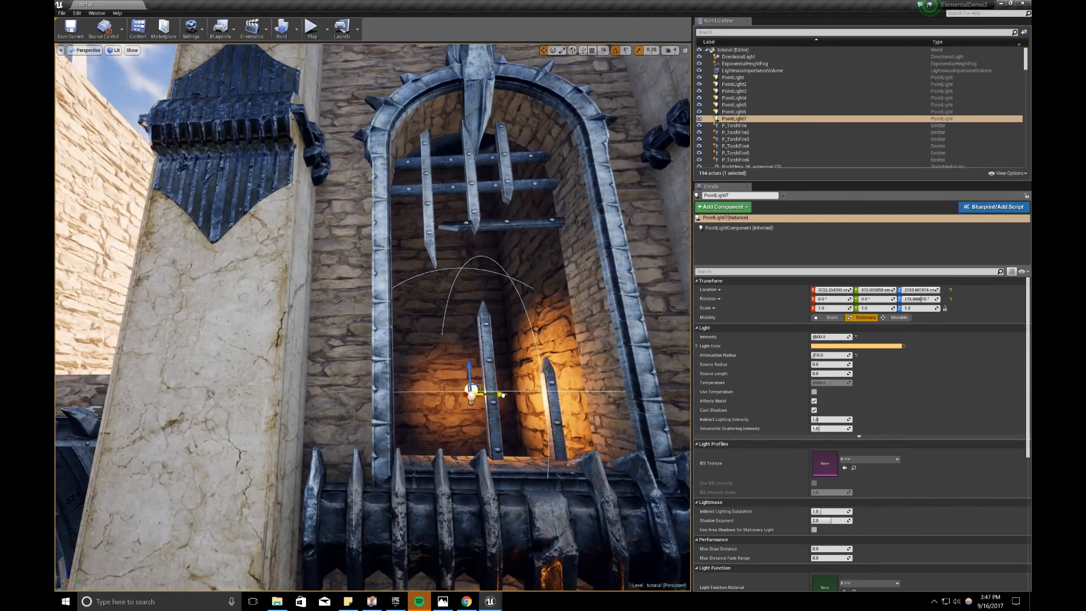
pyautogui.moveTo(505, 394); pyautogui.dragTo(492, 393)
# Step: Increase the window light's Intensity and set its Attenuation Radius to 512
pyautogui.click(828, 336)
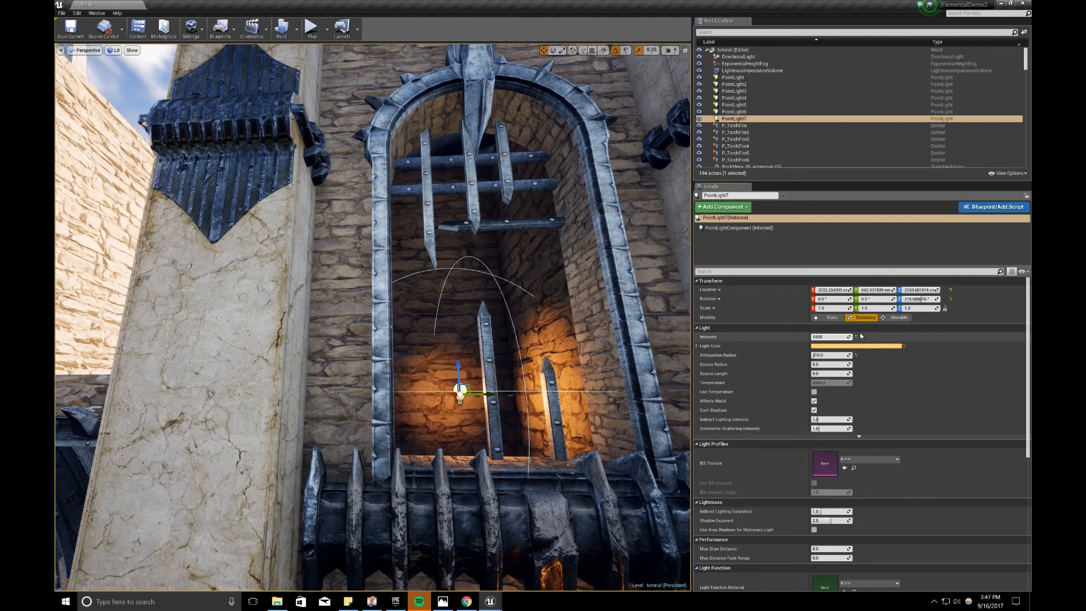
pyautogui.click(826, 355)
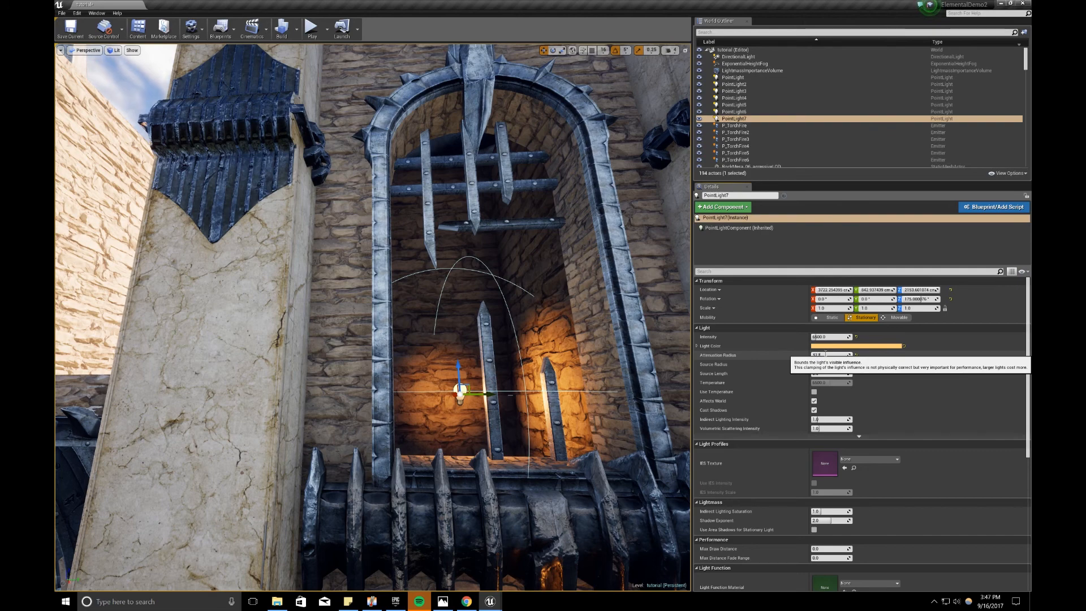
pyautogui.write('512')
pyautogui.press('Return')
# Step: Duplicate the window light into the left tower's window and check the castle from the saved bridge view
pyautogui.press('s')
pyautogui.moveTo(455, 362); pyautogui.dragTo(544, 352, button='right')
pyautogui.press('a')
pyautogui.keyDown('alt'); pyautogui.moveTo(548, 351); pyautogui.dragTo(228, 317); pyautogui.keyUp('alt')
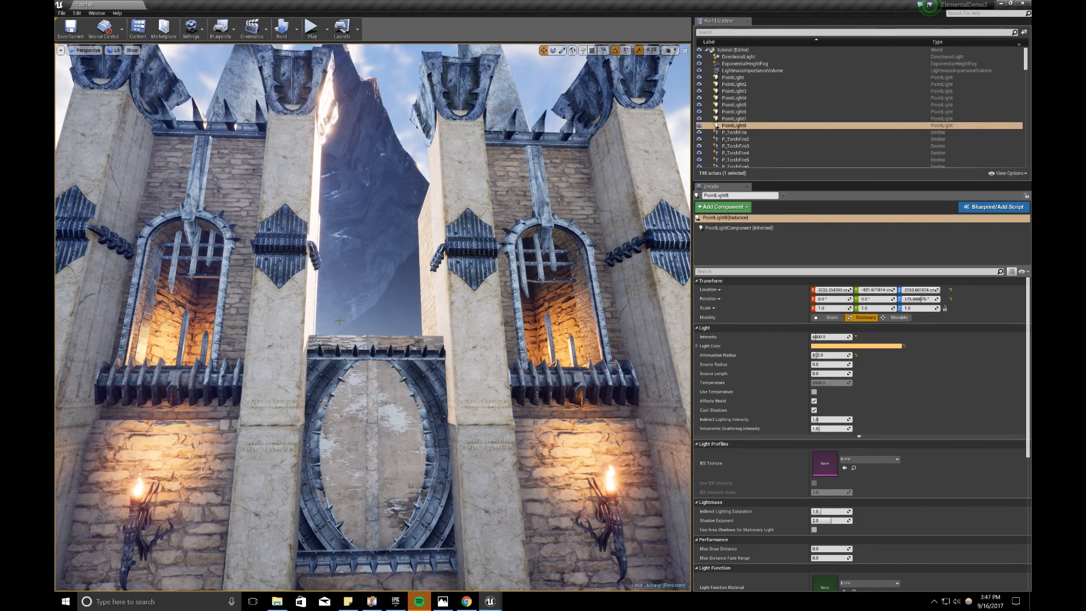
pyautogui.press('1')
pyautogui.press('g')
pyautogui.press('g')
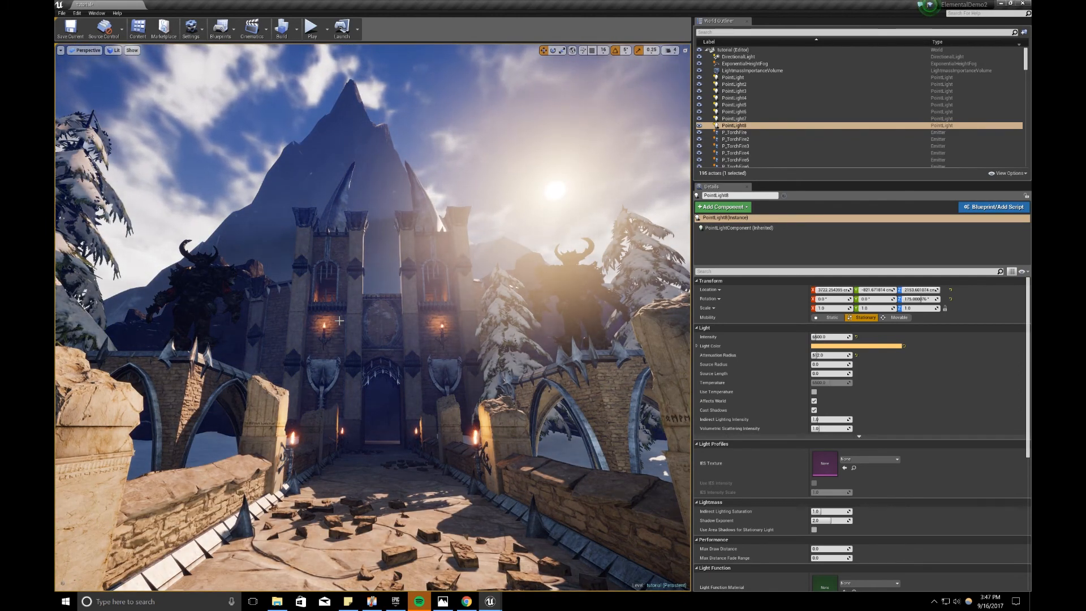
# Step: Duplicate the torch mesh, fire emitter and point light from the far left bridge pillar toward the castle gate
pyautogui.press('w')
pyautogui.moveTo(370, 413); pyautogui.dragTo(378, 390, button='right')
pyautogui.click(378, 390)
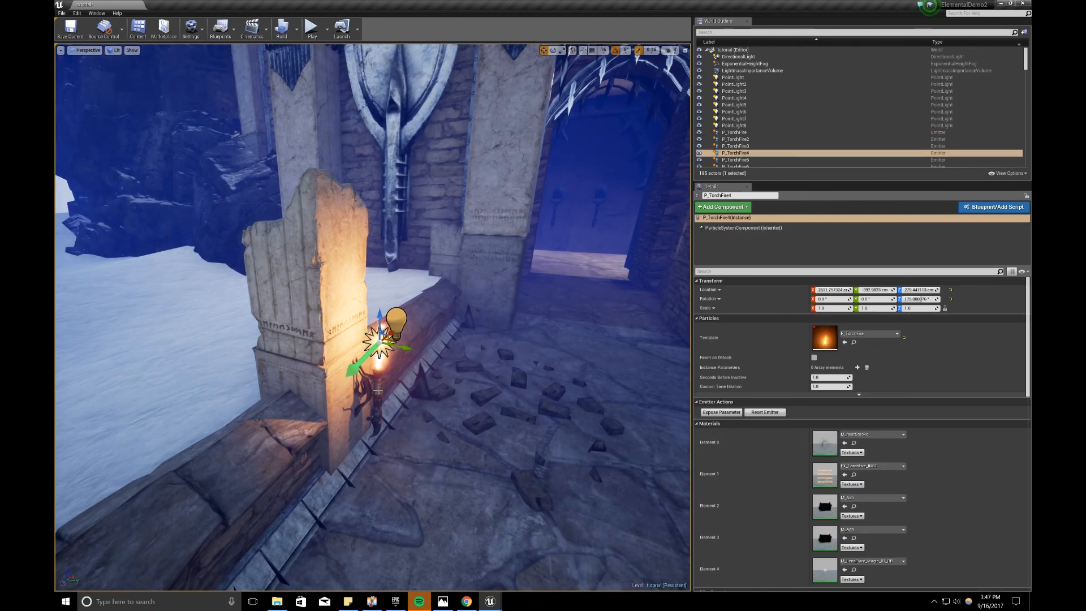
pyautogui.keyDown('ctrl'); pyautogui.click(378, 391); pyautogui.keyUp('ctrl')
pyautogui.keyDown('ctrl'); pyautogui.click(398, 320); pyautogui.keyUp('ctrl')
pyautogui.moveTo(421, 345); pyautogui.dragTo(390, 368, button='right')
pyautogui.keyDown('alt'); pyautogui.moveTo(280, 320); pyautogui.dragTo(566, 274); pyautogui.keyUp('alt')
# Step: Move the duplicated torch, fire emitter and point light into the castle gateway and place them against its left stone wall
pyautogui.moveTo(566, 274); pyautogui.dragTo(229, 388, button='right')
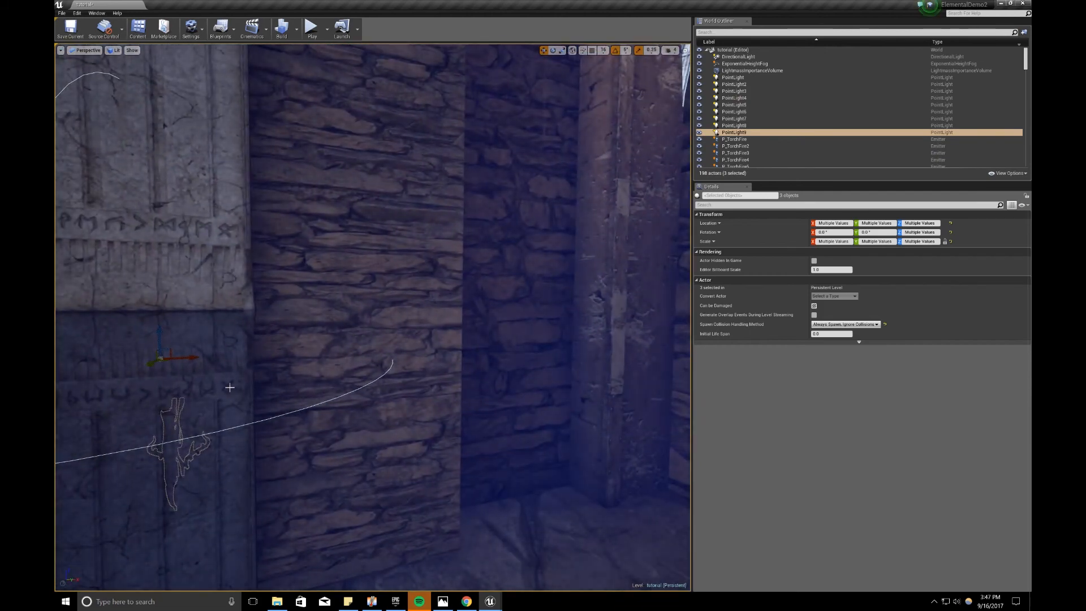
pyautogui.moveTo(192, 358); pyautogui.dragTo(674, 329)
pyautogui.moveTo(673, 329); pyautogui.dragTo(687, 334, button='right')
pyautogui.moveTo(483, 373); pyautogui.dragTo(483, 355, button='right')
pyautogui.press('d')
pyautogui.moveTo(350, 355); pyautogui.dragTo(387, 356)
pyautogui.moveTo(387, 356); pyautogui.dragTo(396, 366, button='right')
pyautogui.press('a')
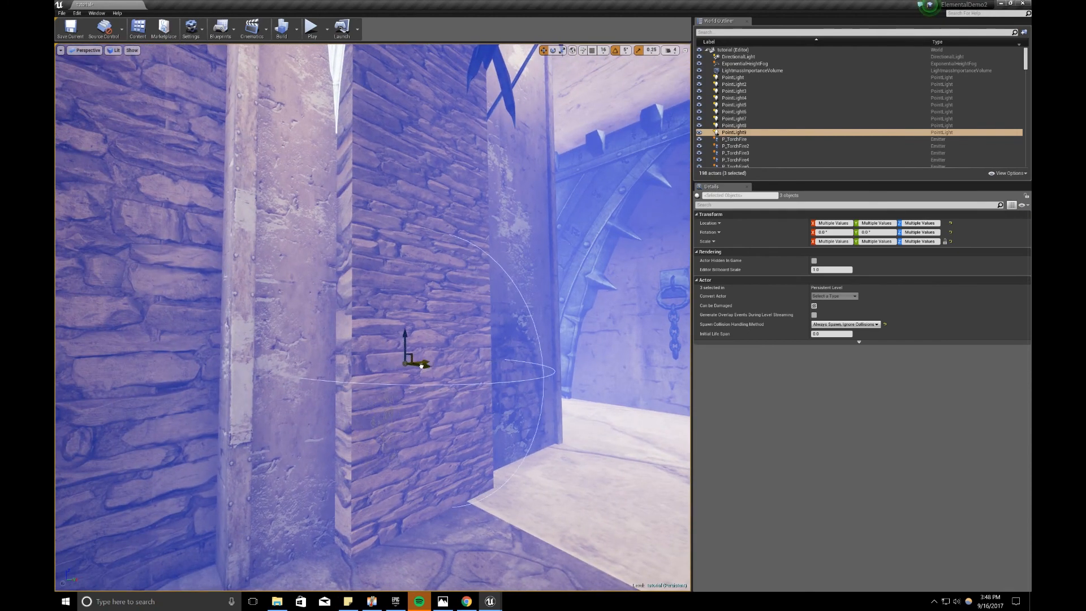
pyautogui.moveTo(396, 362); pyautogui.dragTo(472, 166)
pyautogui.moveTo(422, 211)
pyautogui.mouseDown(button='right')
pyautogui.moveTo(447, 210)
pyautogui.moveTo(422, 211)
pyautogui.mouseUp(button='right')
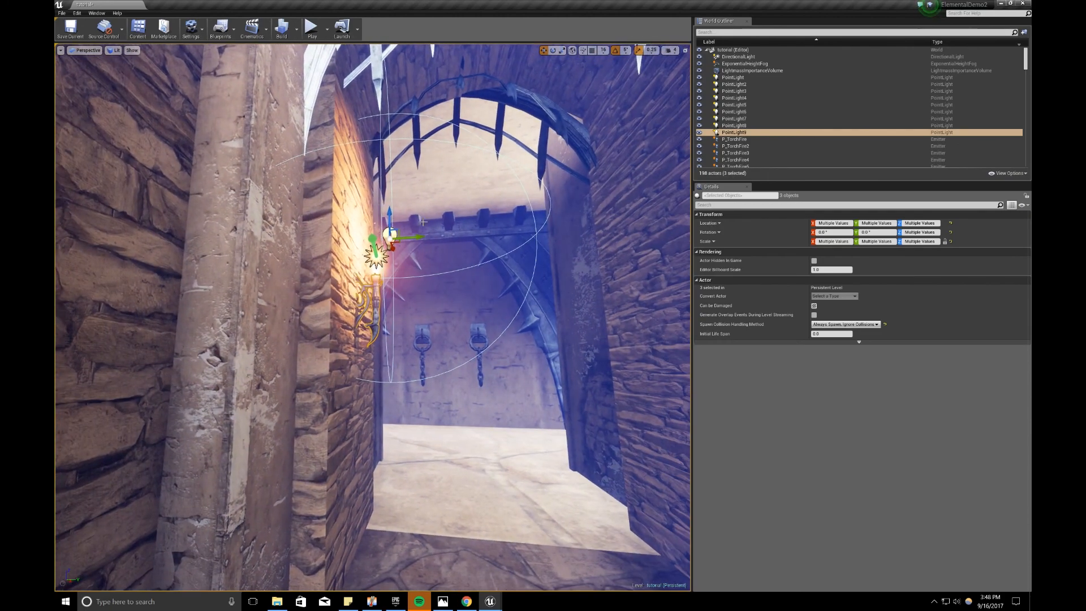
# Step: Duplicate the gateway torch, fire and point light across to the opposite wall and rotate the copy to face into the passage
pyautogui.keyDown('alt'); pyautogui.moveTo(417, 236); pyautogui.dragTo(632, 224); pyautogui.keyUp('alt')
pyautogui.moveTo(632, 224); pyautogui.dragTo(679, 212, button='right')
pyautogui.press('e')
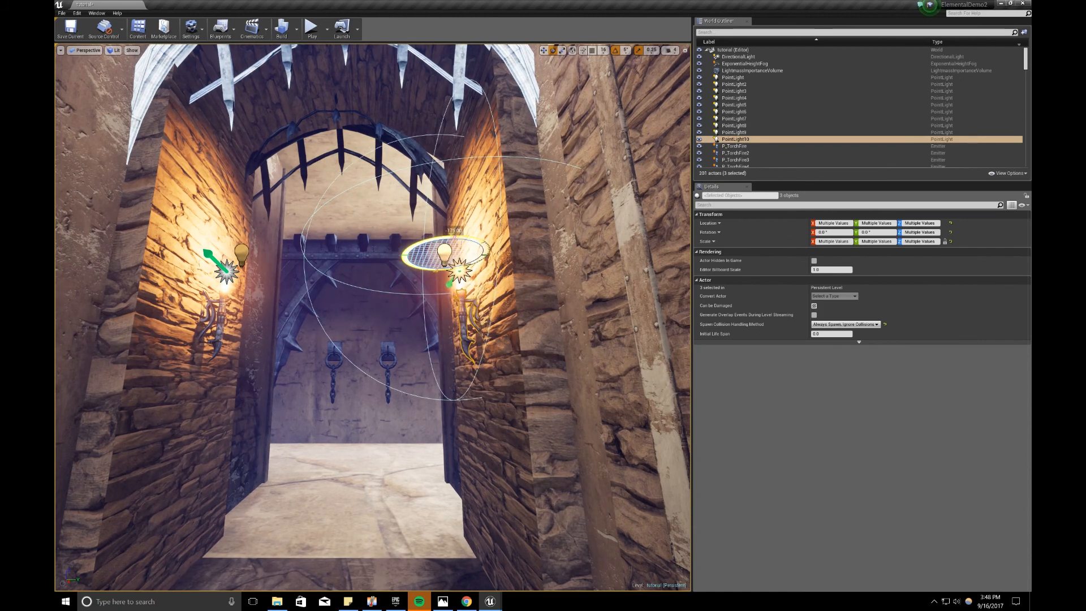
pyautogui.moveTo(475, 256); pyautogui.dragTo(468, 254)
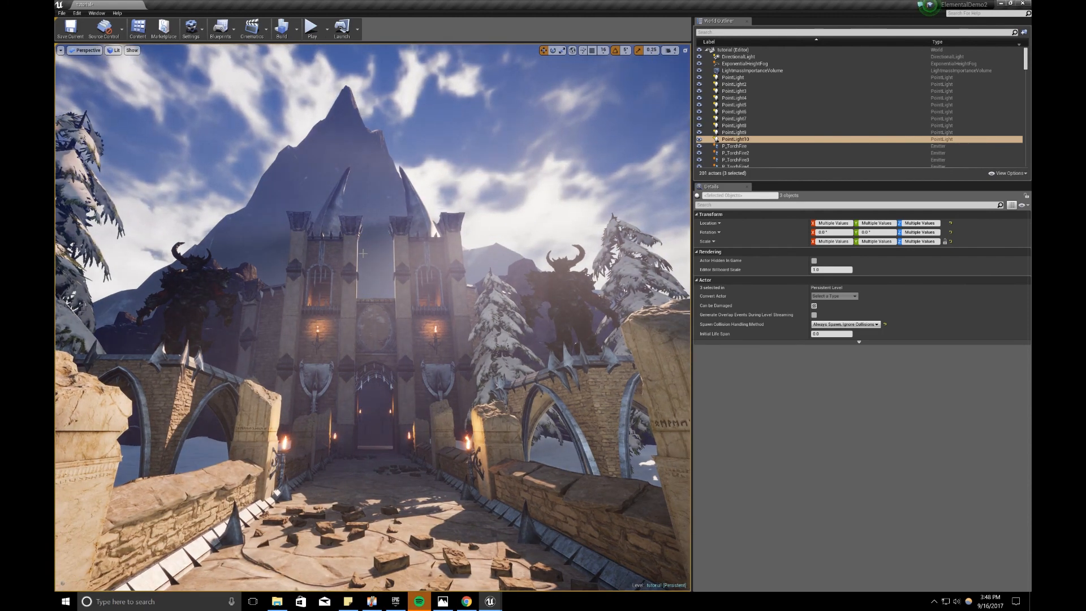
# Step: Check the torchlit castle along the bridge, return to the saved bridge view and save the level
pyautogui.moveTo(363, 254); pyautogui.dragTo(356, 259, button='right')
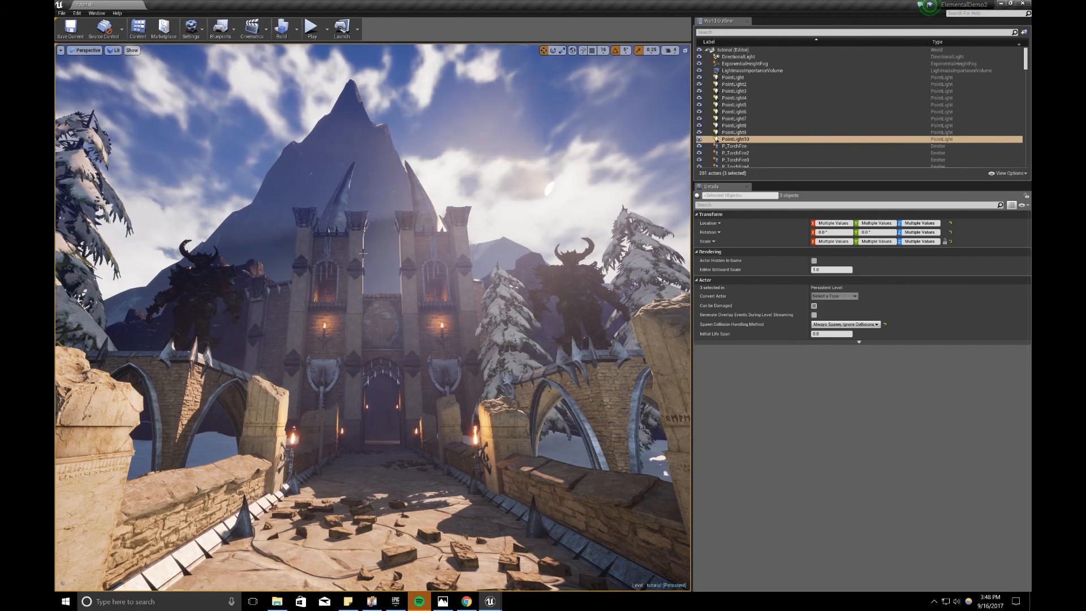
pyautogui.press('w')
pyautogui.moveTo(363, 253); pyautogui.dragTo(369, 355, button='right')
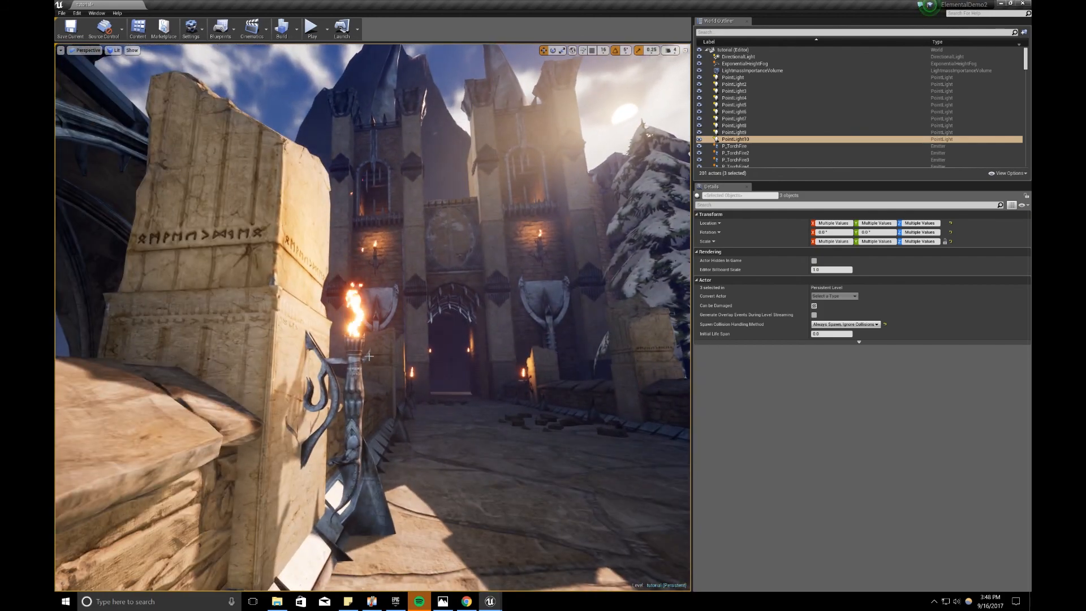
pyautogui.press('1')
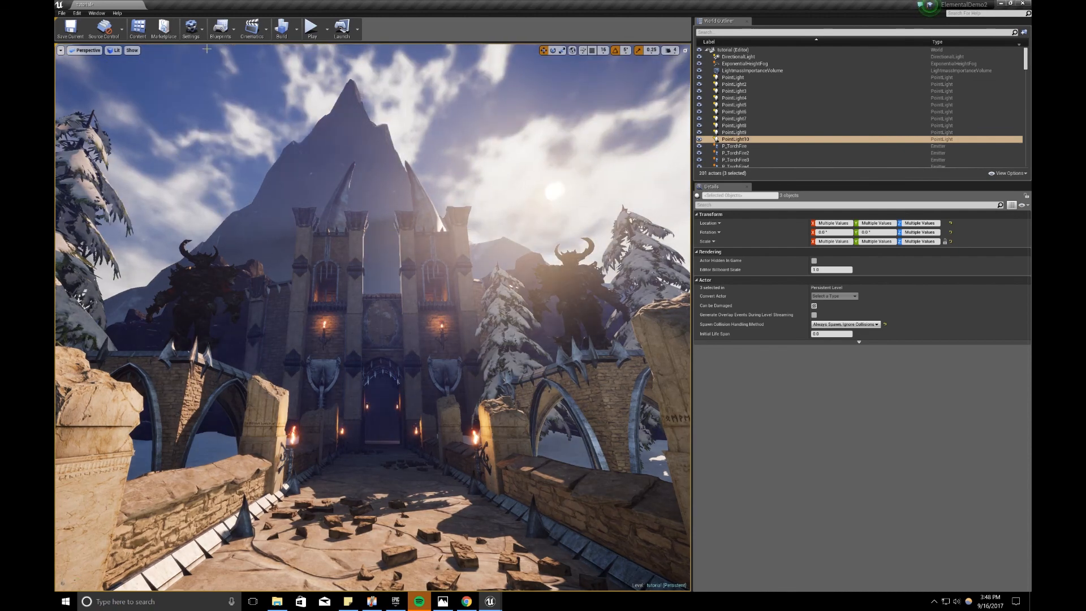
pyautogui.click(66, 34)
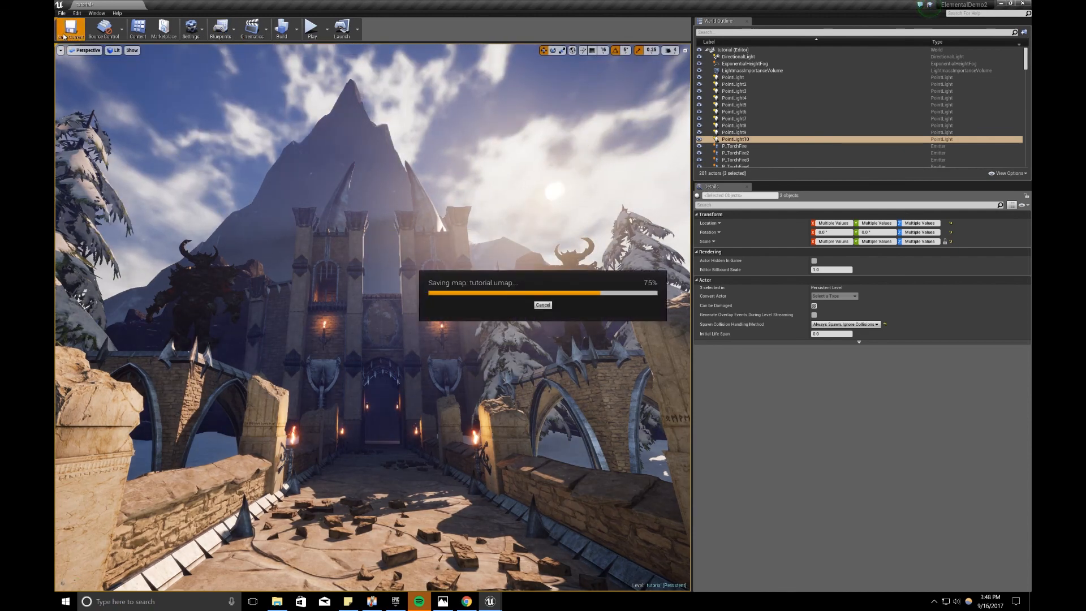